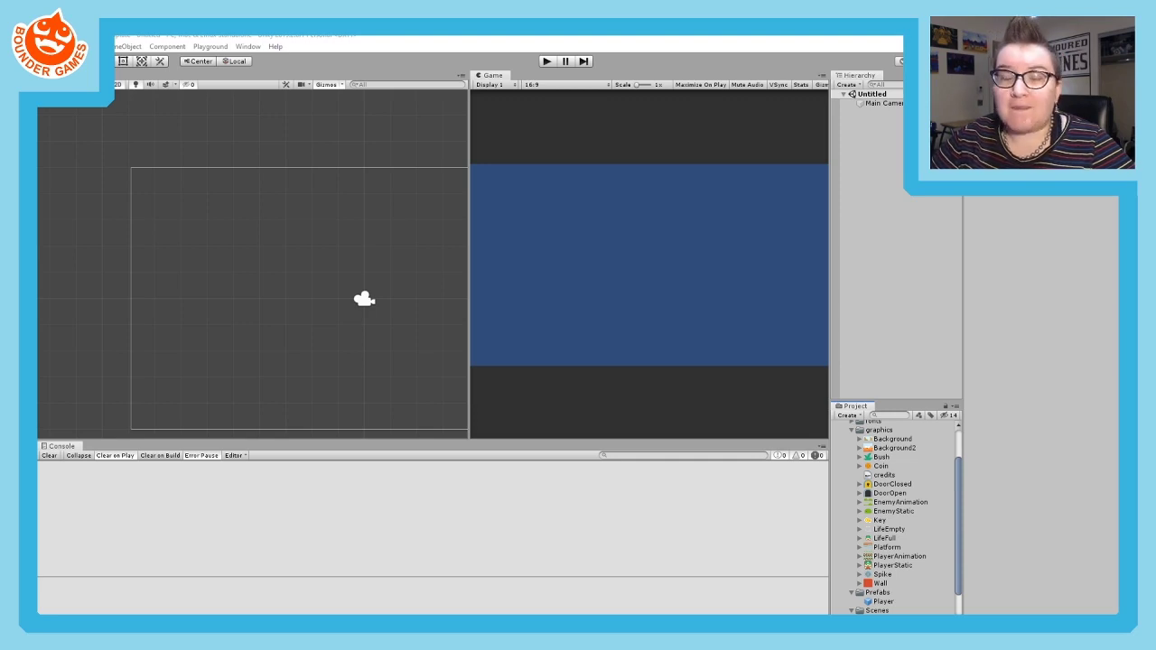
click(554, 207)
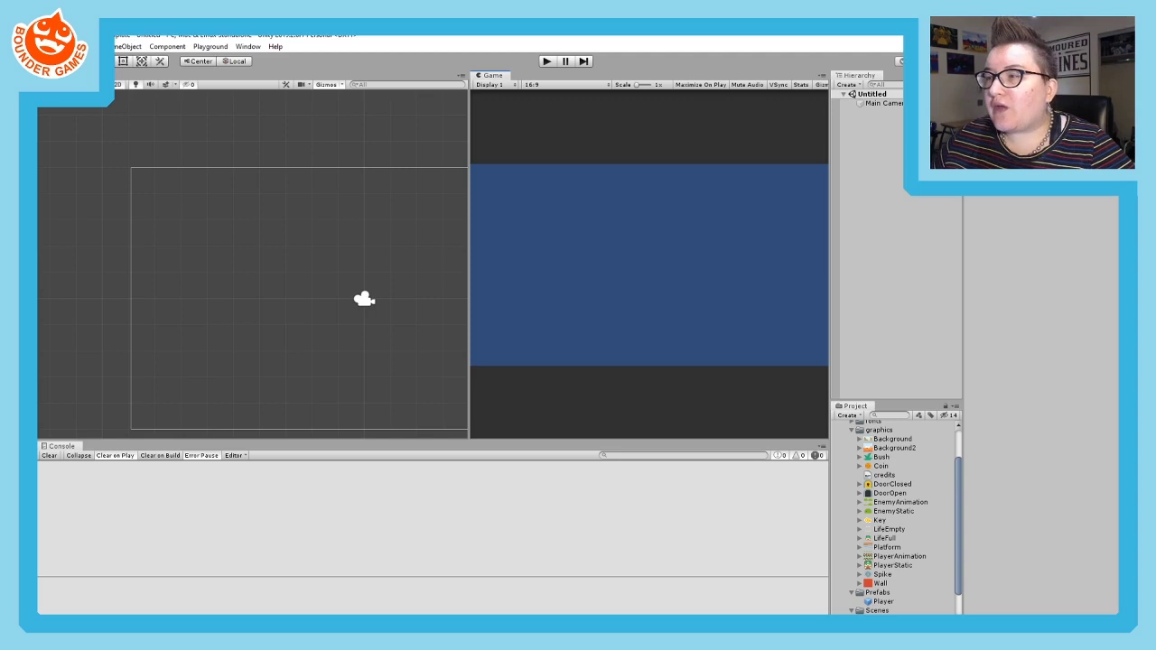
key(alt+f)
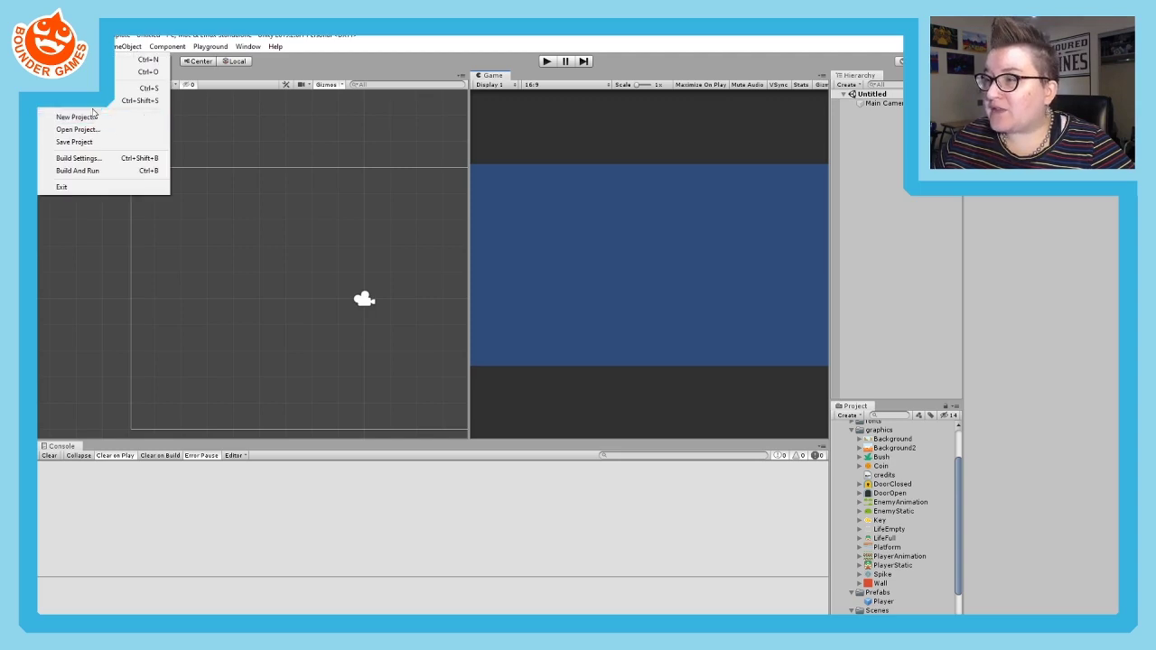
key(Escape)
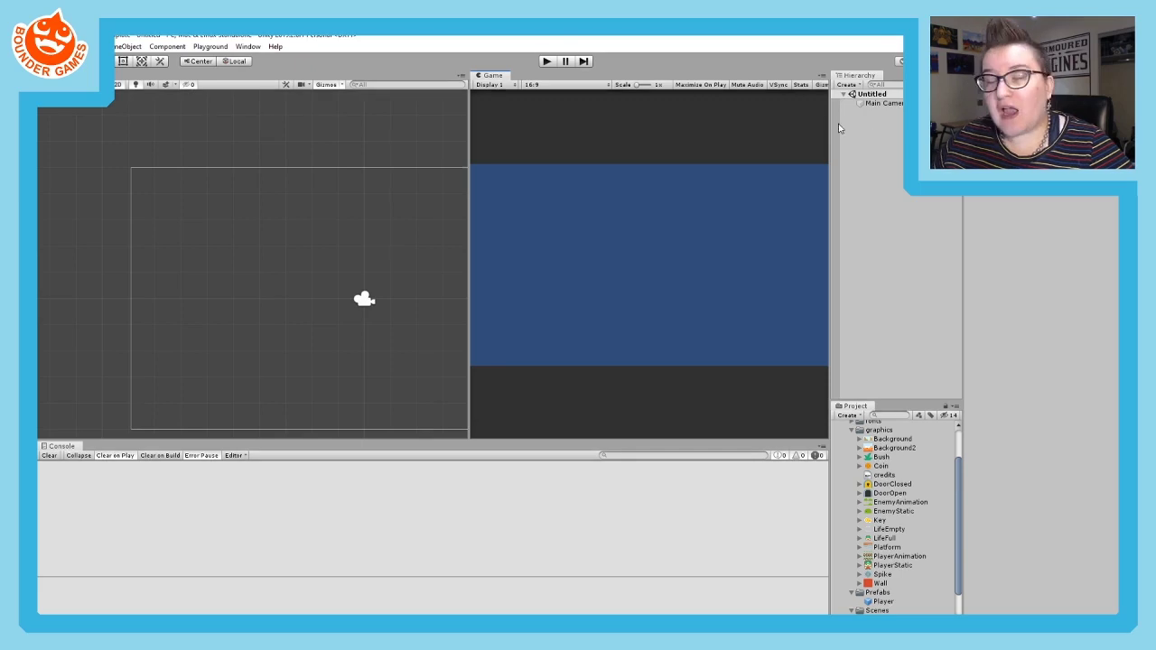
- Save the scene as "Tutorial - Background - Foreground Objects" in the project's Assets/Examples/Scenes folder
click(43, 46)
click(136, 101)
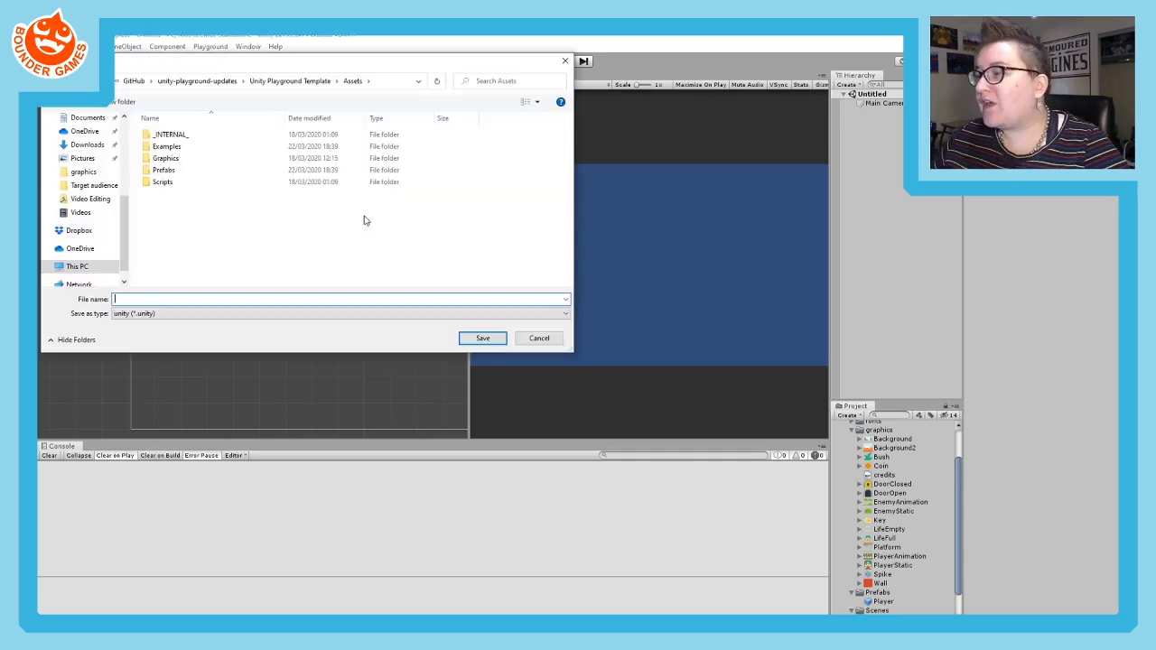
double_click(167, 146)
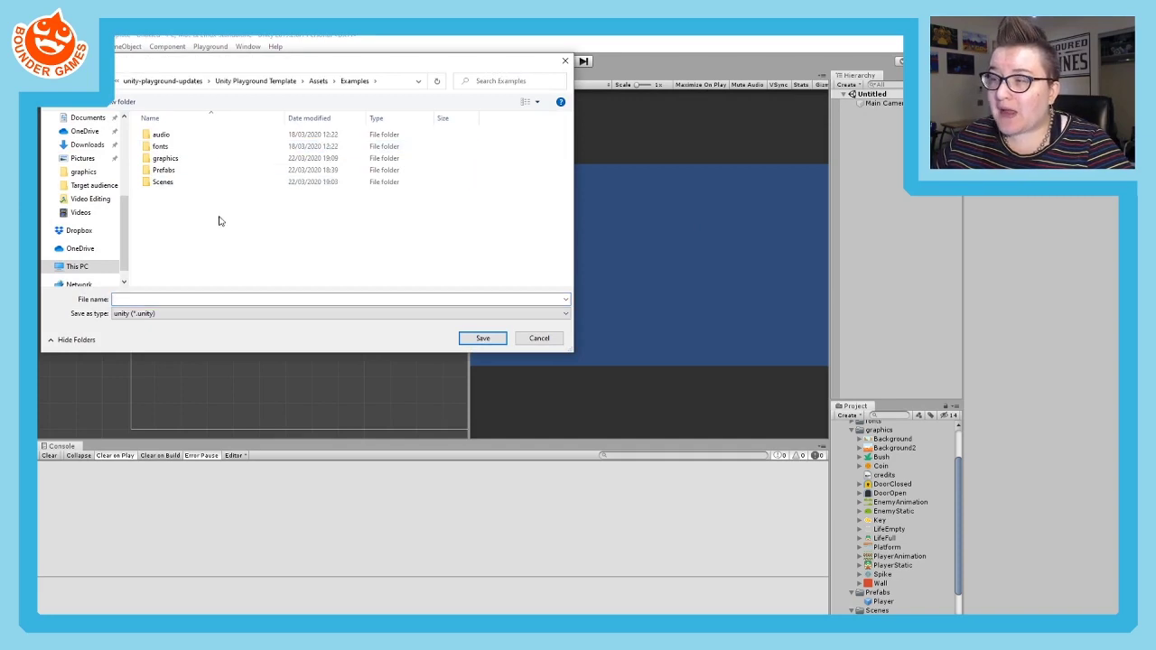
click(317, 81)
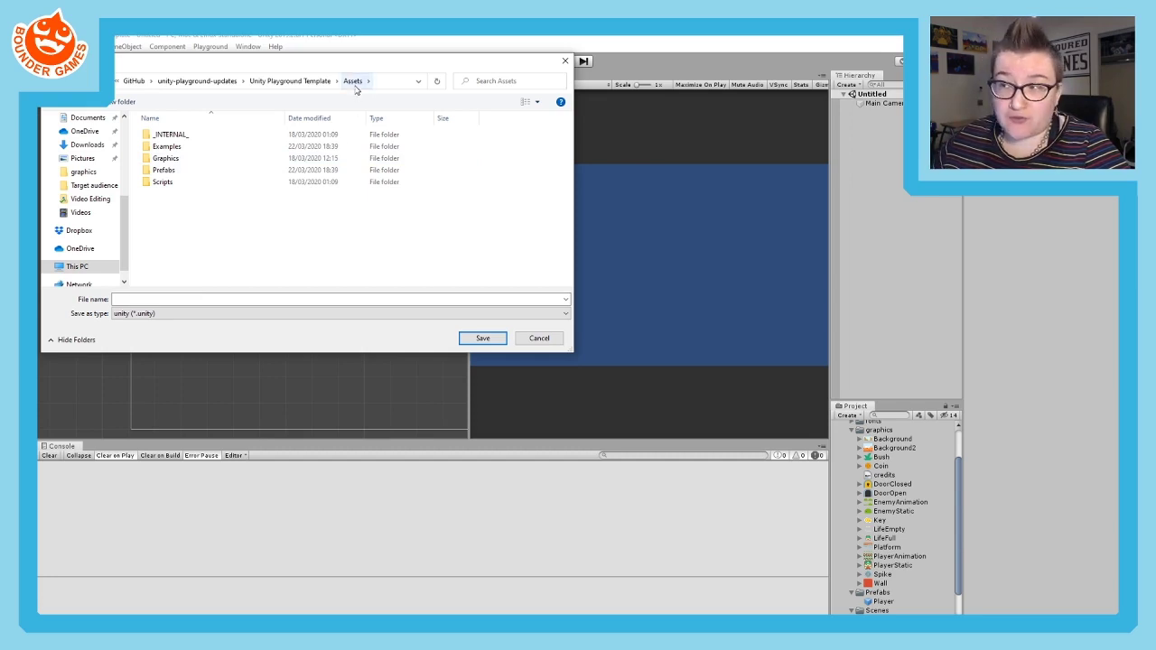
double_click(165, 146)
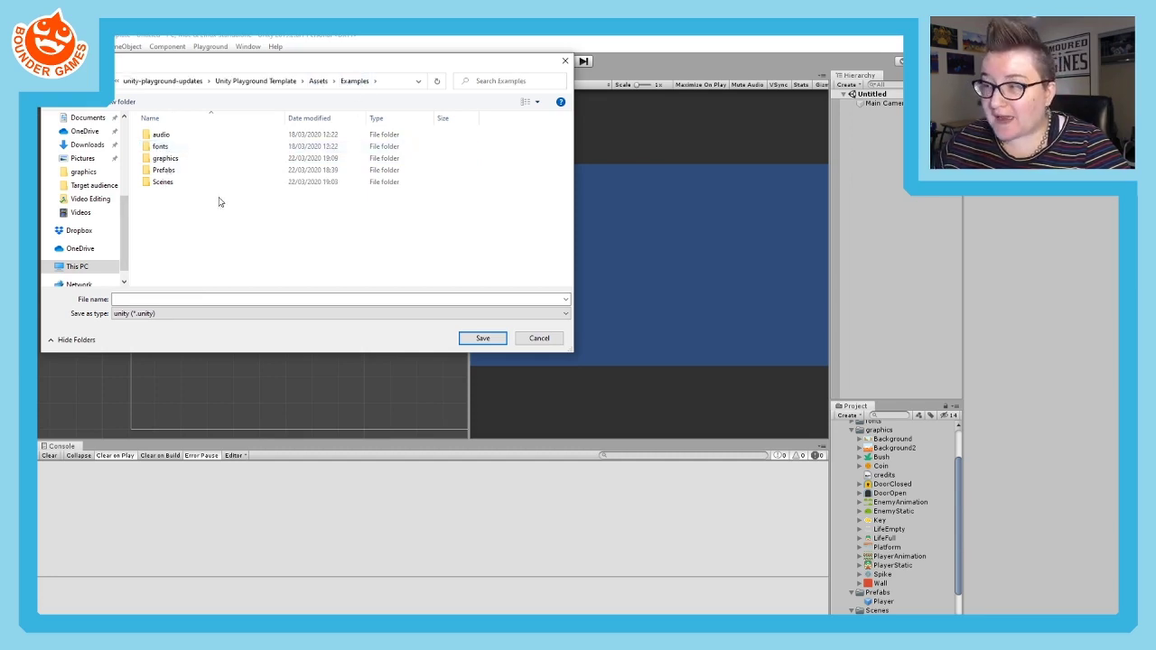
double_click(167, 184)
click(181, 136)
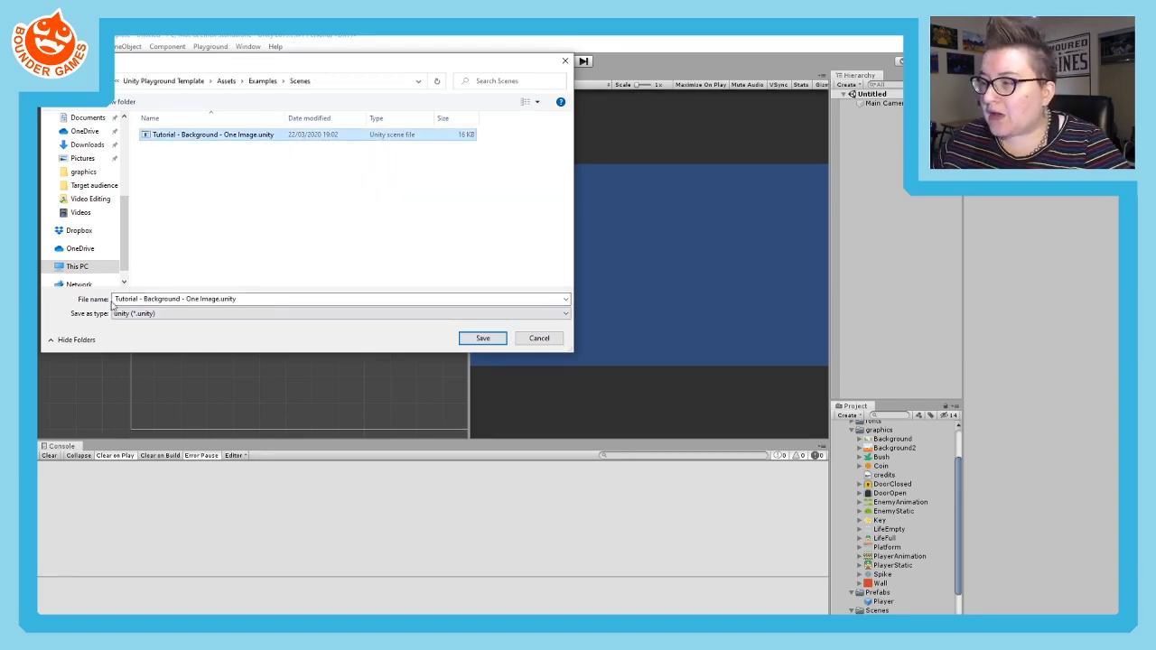
double_click(194, 299)
shift+click(236, 298)
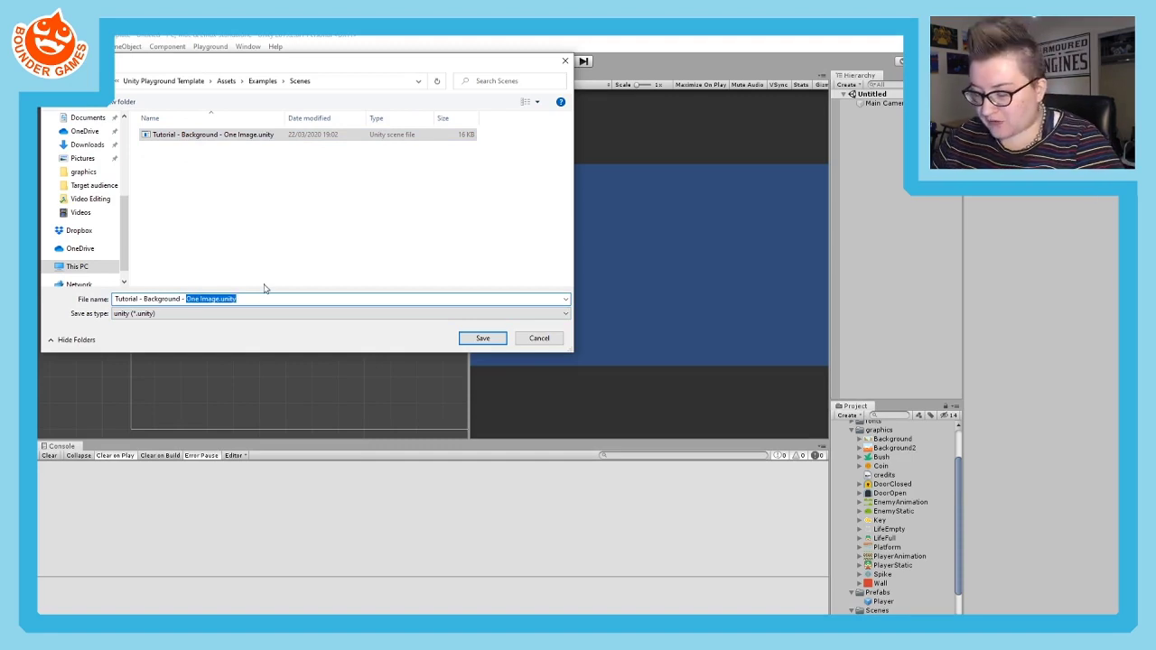
text(Foreground Objects)
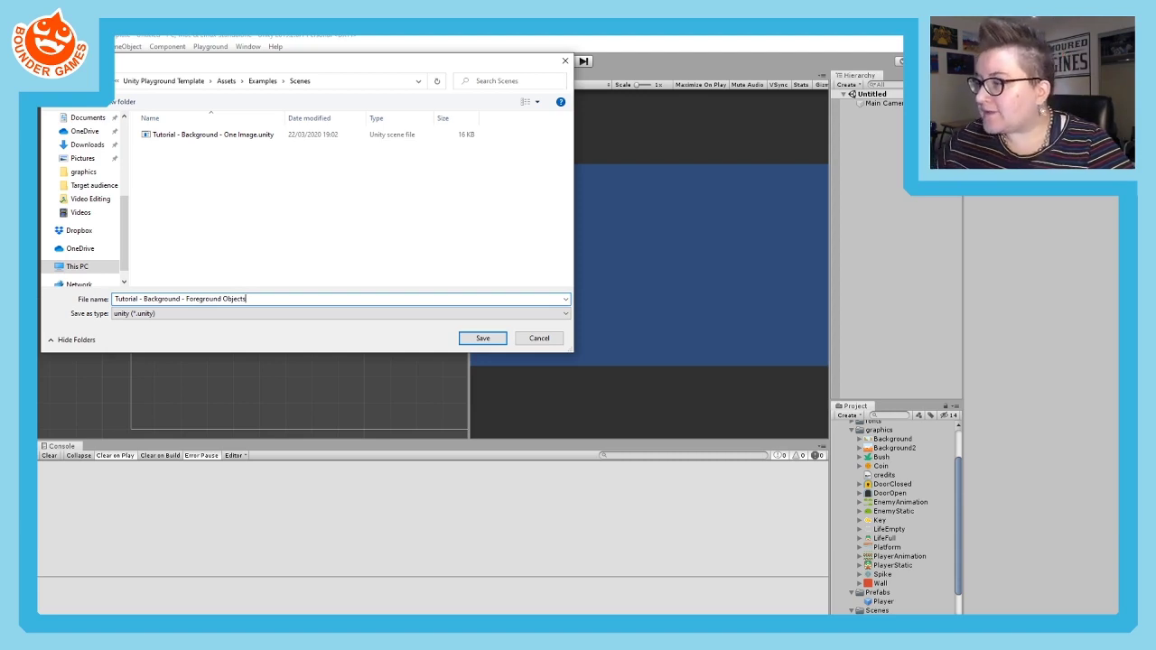
click(482, 338)
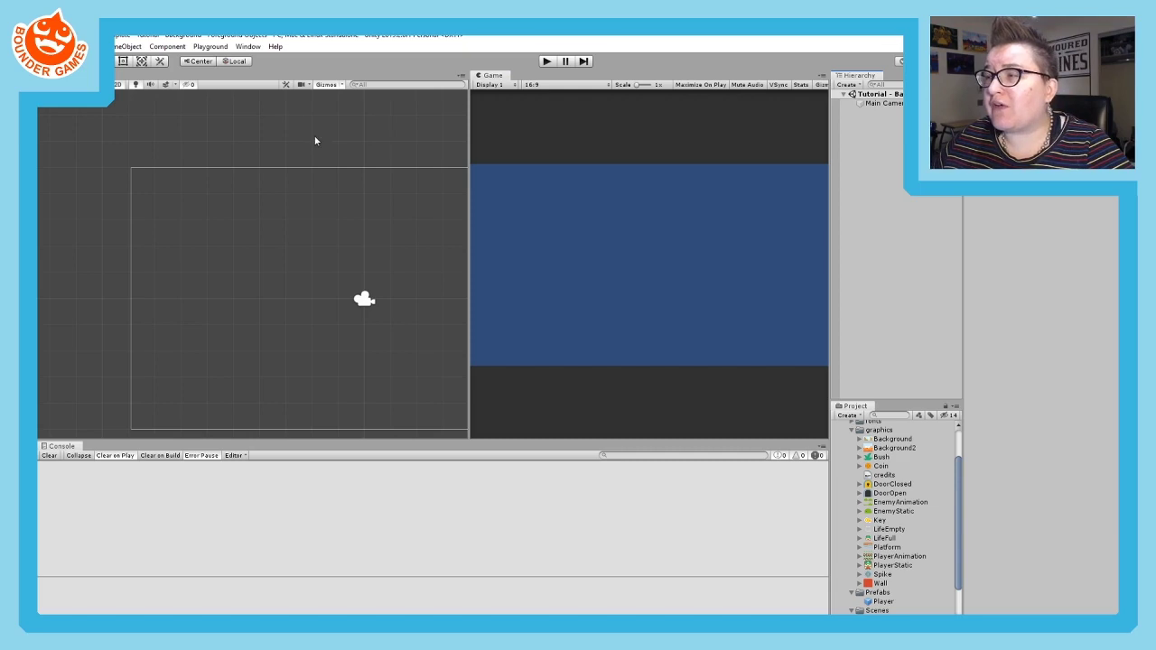
- Turn the Playground mode off
click(206, 47)
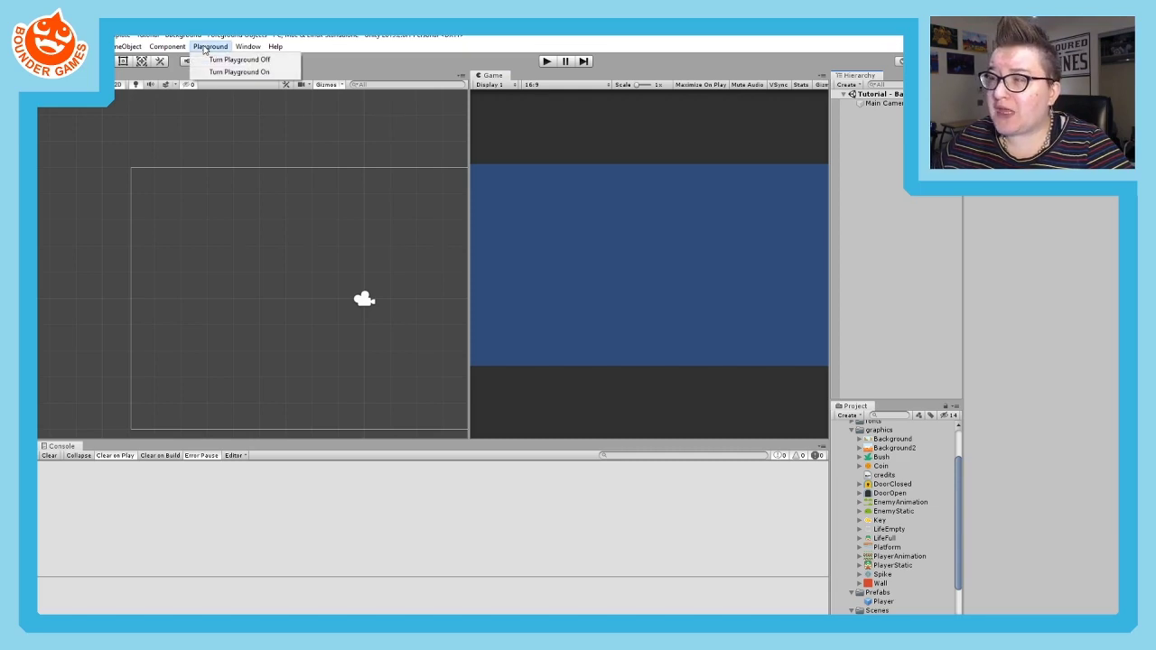
click(217, 61)
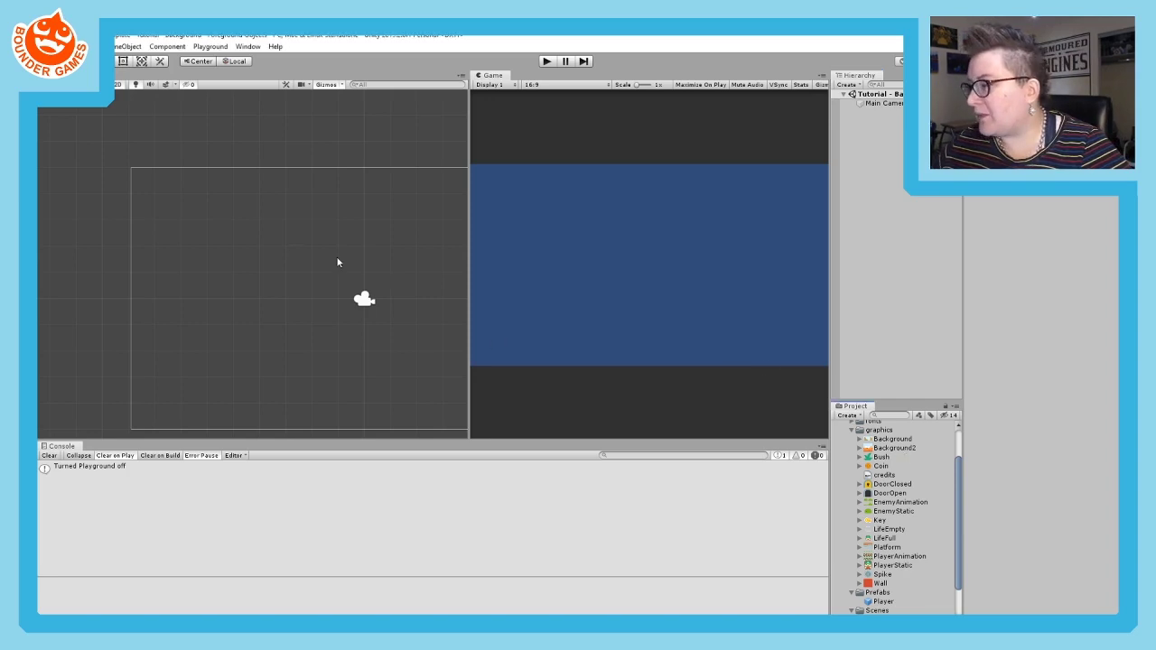
- Add the Background2 sprite to the scene and stretch it with the Rect Tool until it extends past the camera frame
drag(890, 449, 301, 302)
scroll(300, 302, down, 3)
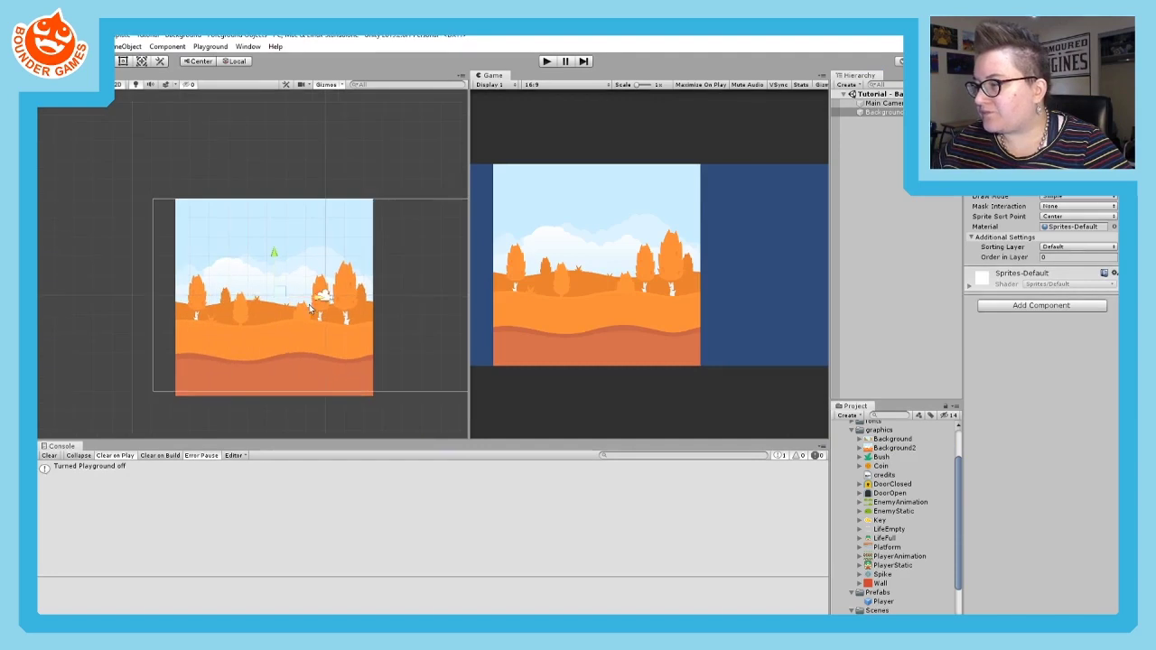
middle_drag(400, 343, 219, 187)
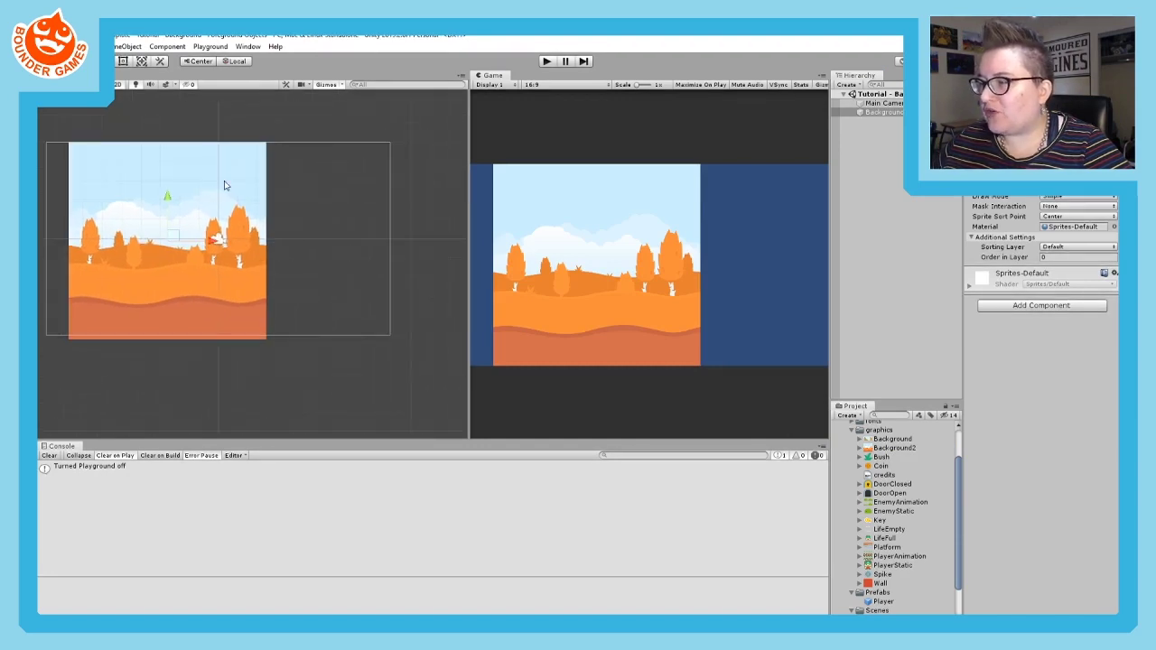
click(122, 60)
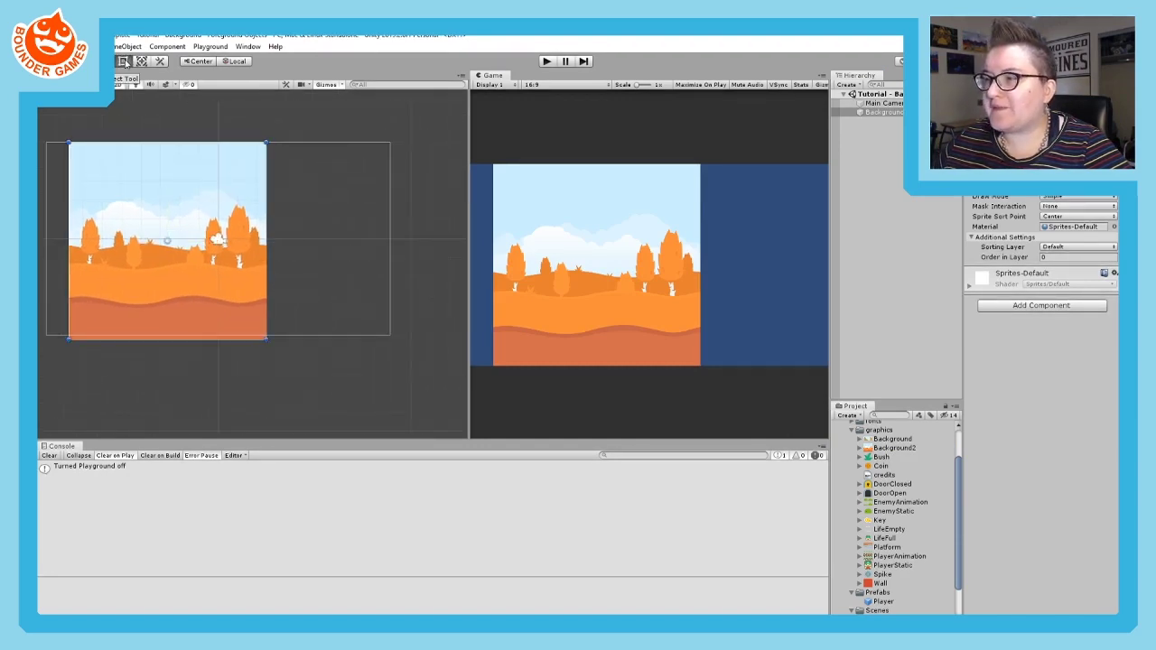
drag(264, 147, 423, 143)
drag(69, 339, 38, 342)
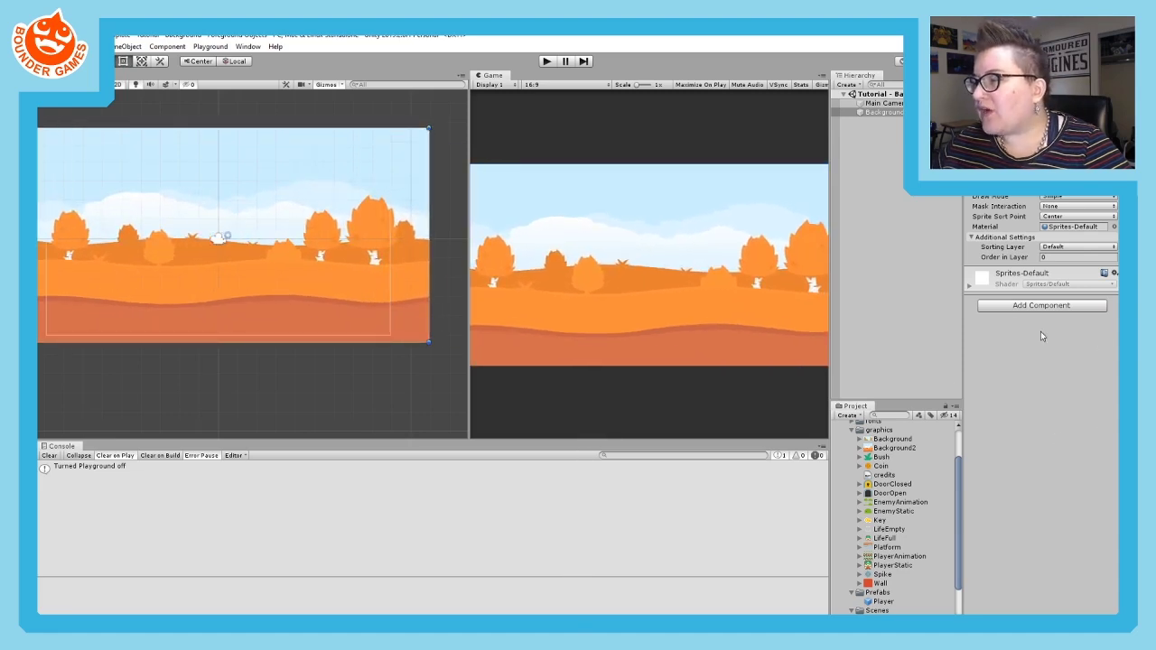
key(f)
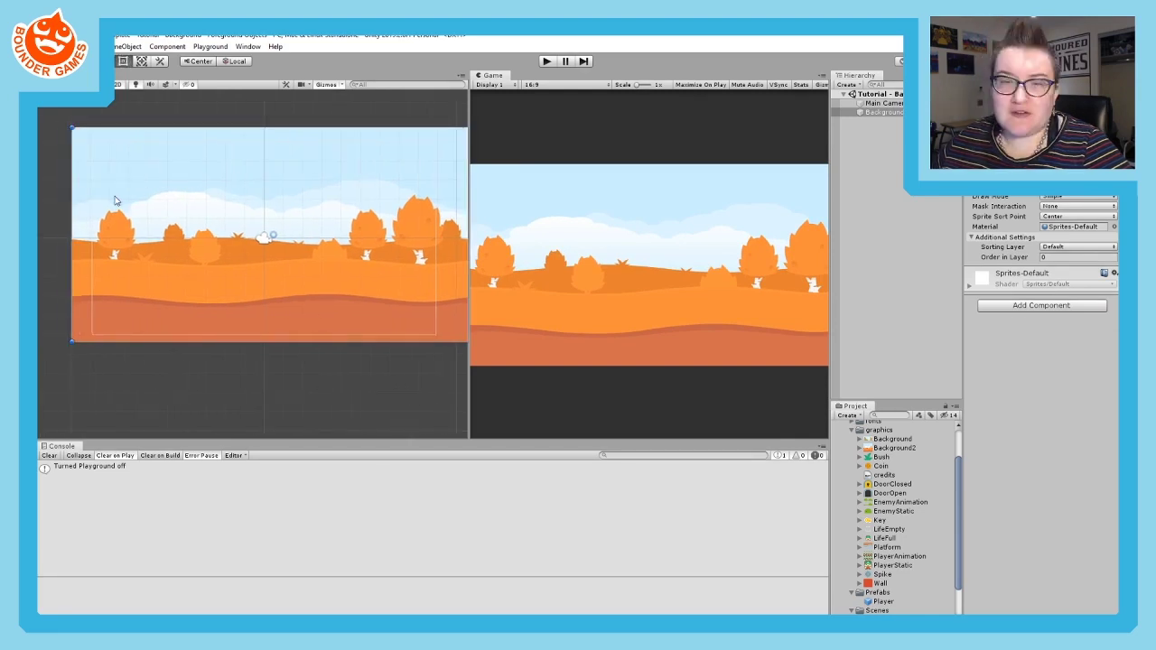
middle_drag(144, 226, 104, 237)
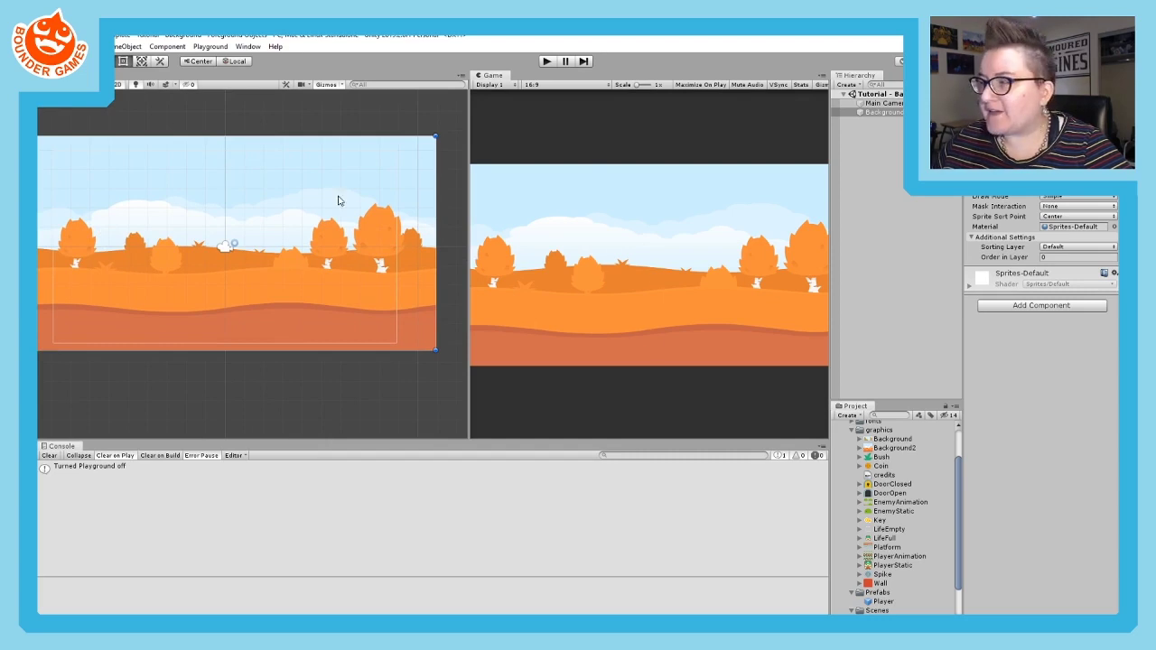
key(f)
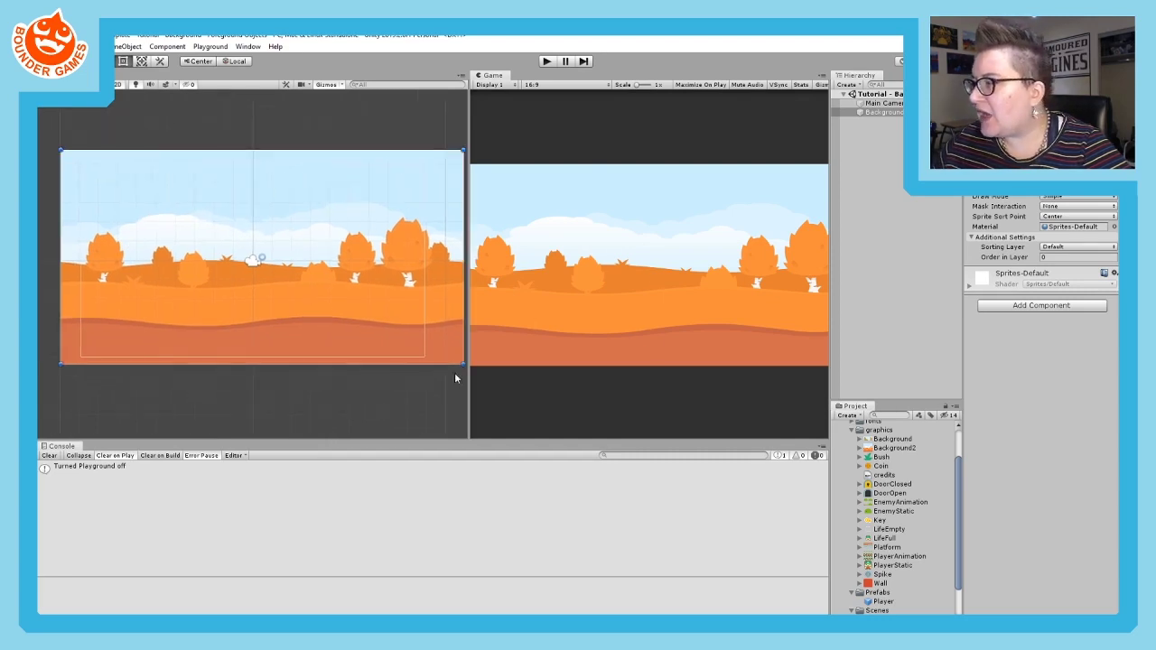
middle_drag(296, 384, 287, 361)
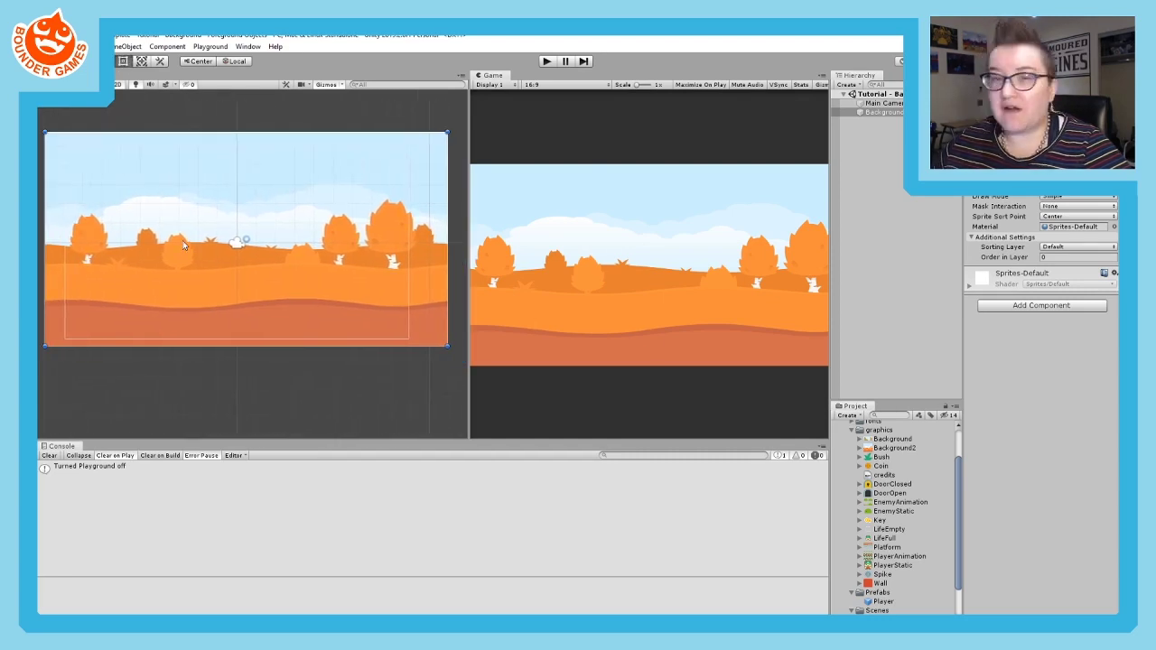
middle_drag(77, 193, 171, 328)
scroll(169, 271, up, 2)
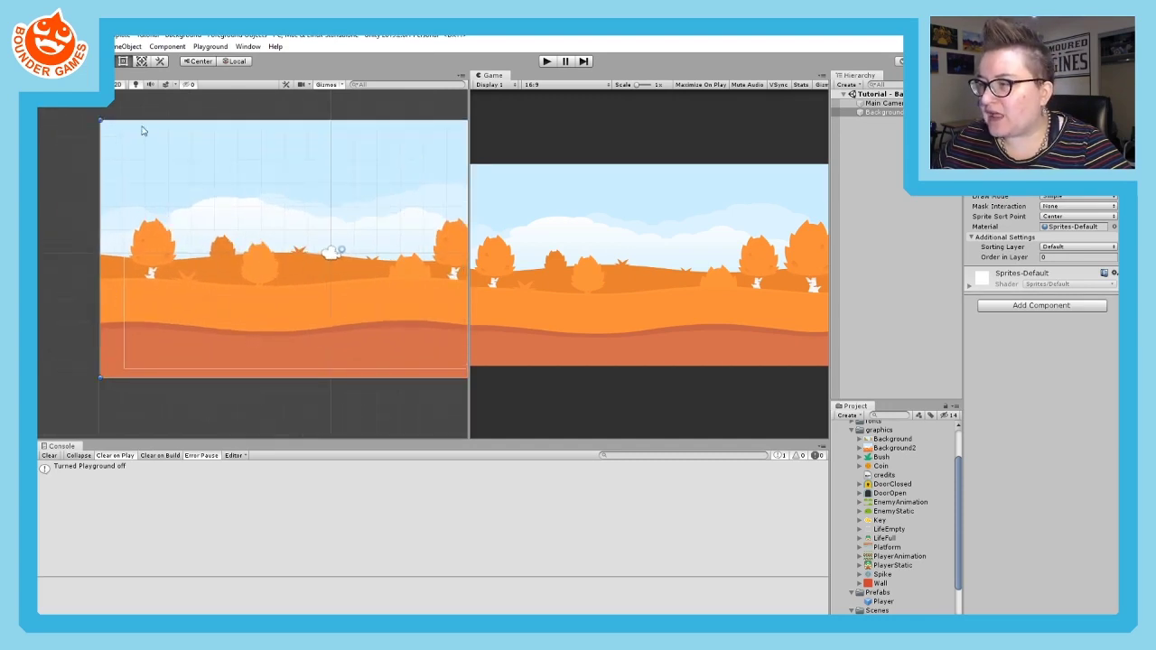
middle_drag(258, 347, 196, 320)
scroll(195, 290, down, 2)
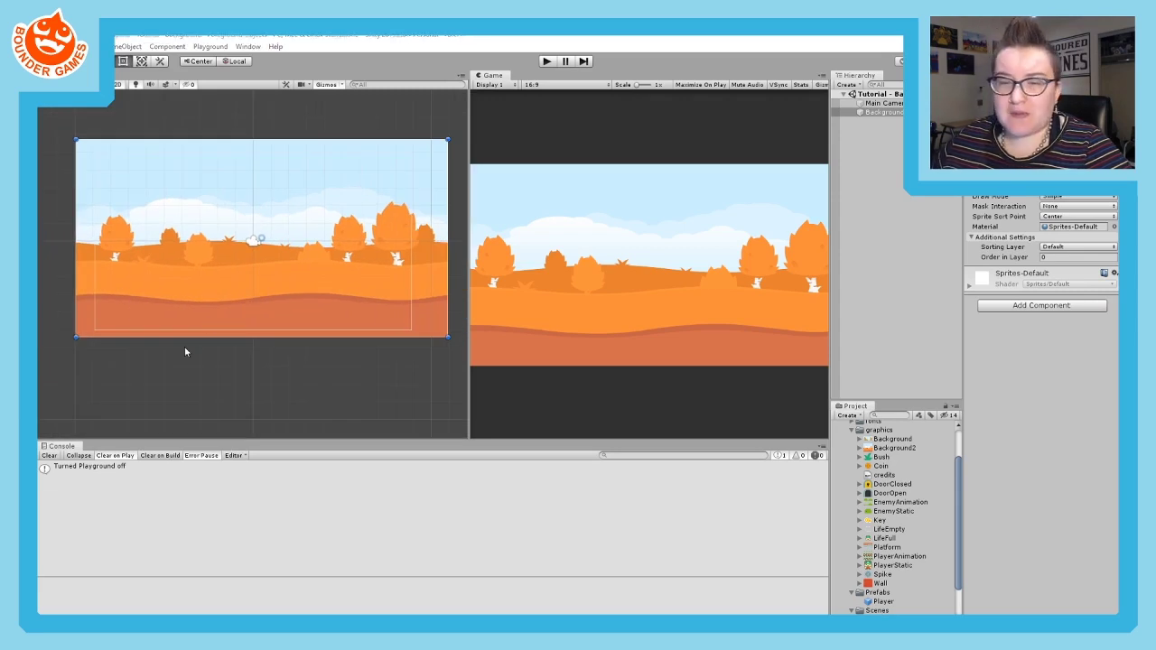
- Add the Platform sprite to the scene and place it low on the background, left of the middle
click(336, 371)
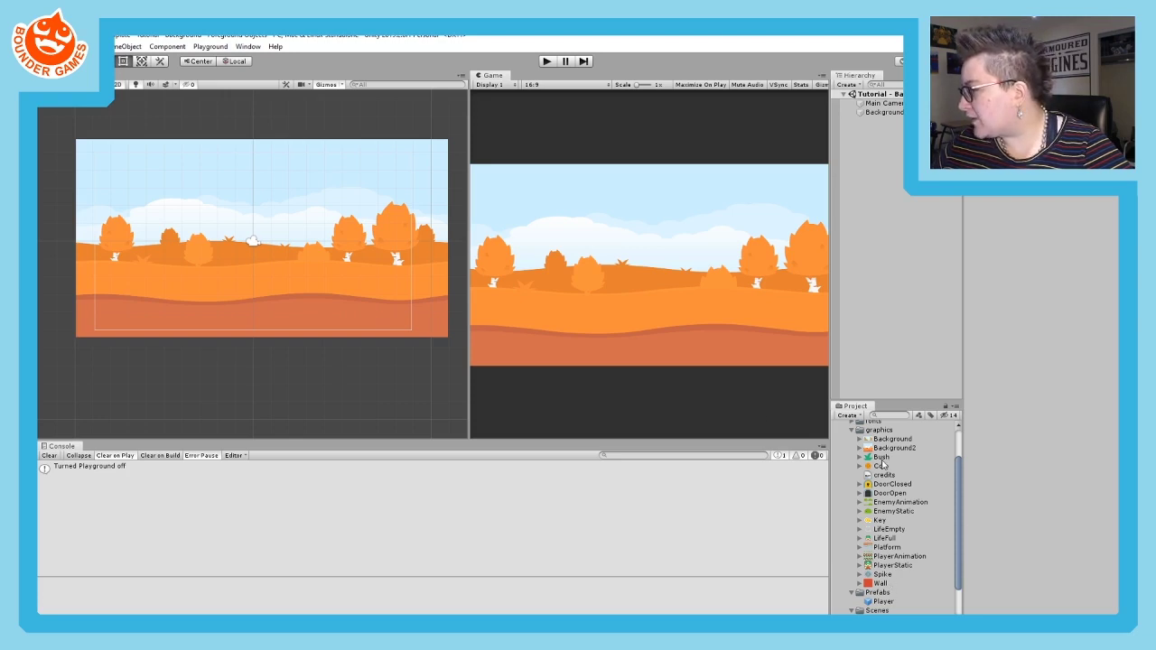
drag(887, 548, 228, 286)
drag(206, 259, 193, 306)
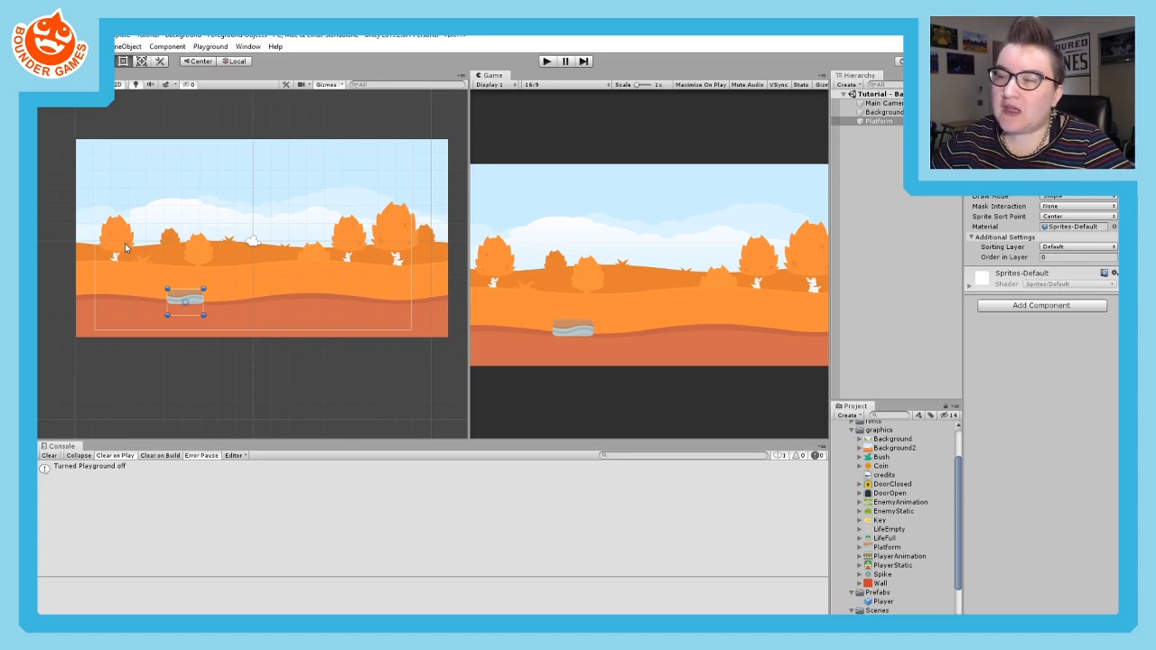
- Assign the background sprite to the Background sorting layer
click(292, 273)
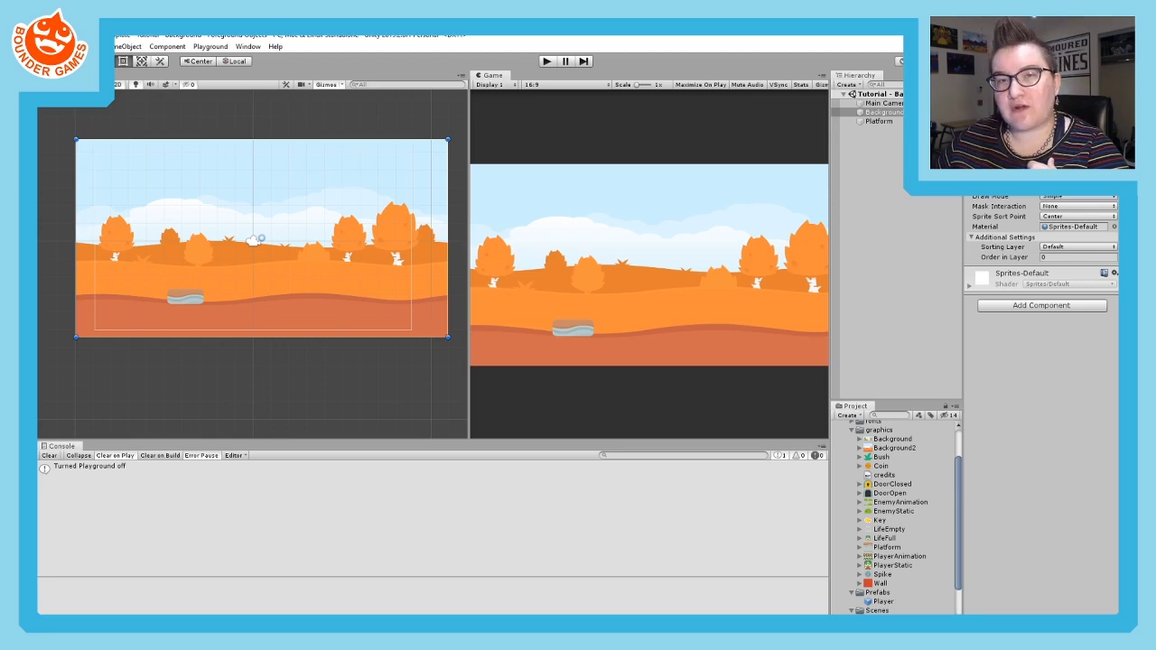
click(971, 238)
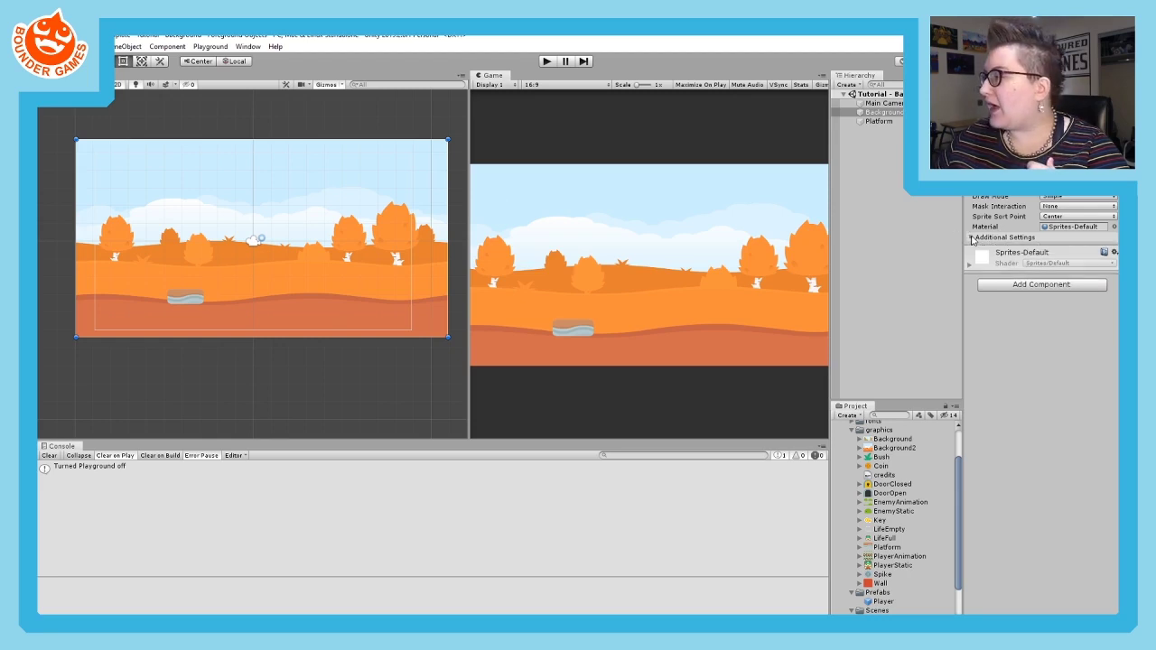
click(972, 239)
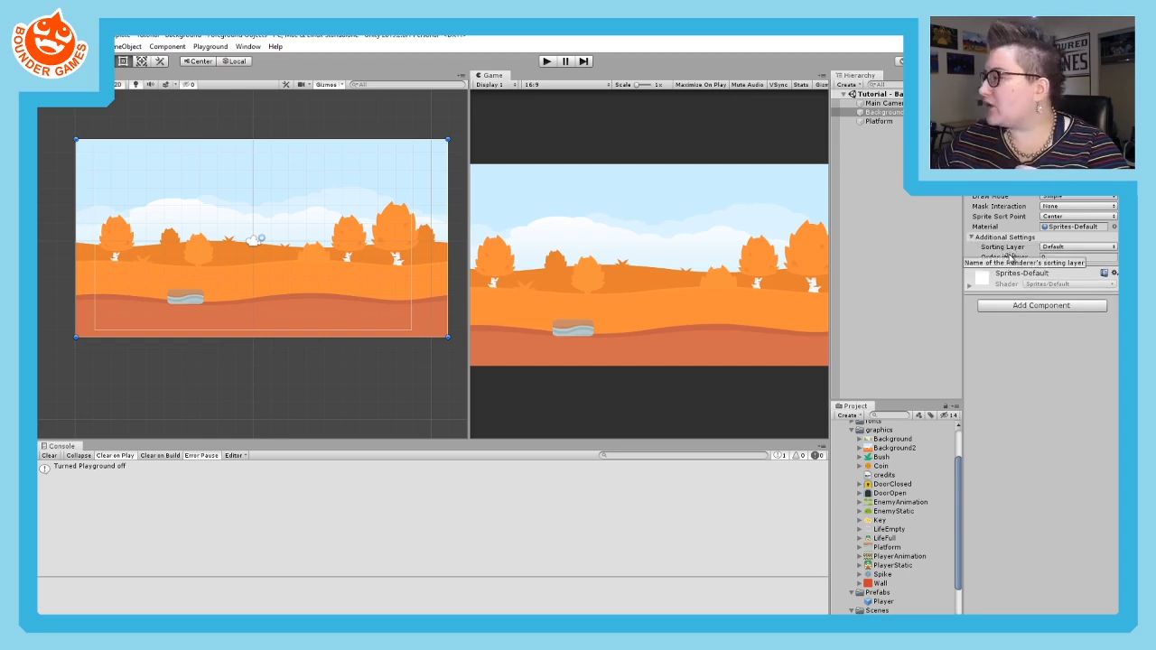
click(1064, 245)
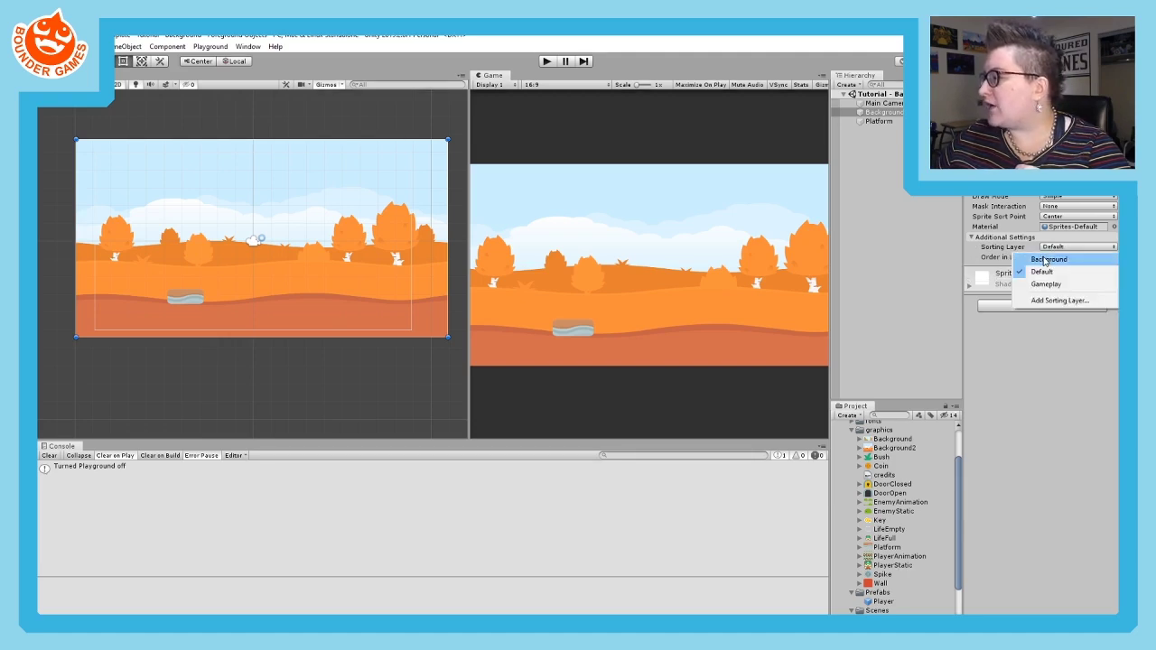
click(1045, 260)
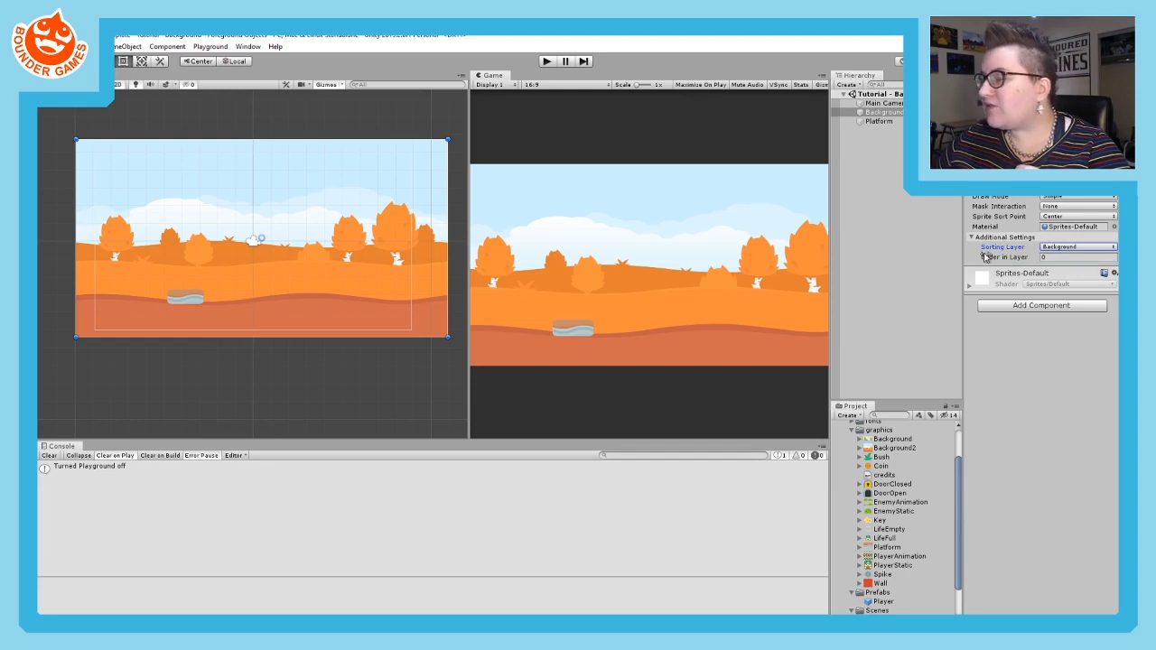
- Move the Platform sprite up near the centre of the scene and set its sorting layer to Gameplay
click(198, 297)
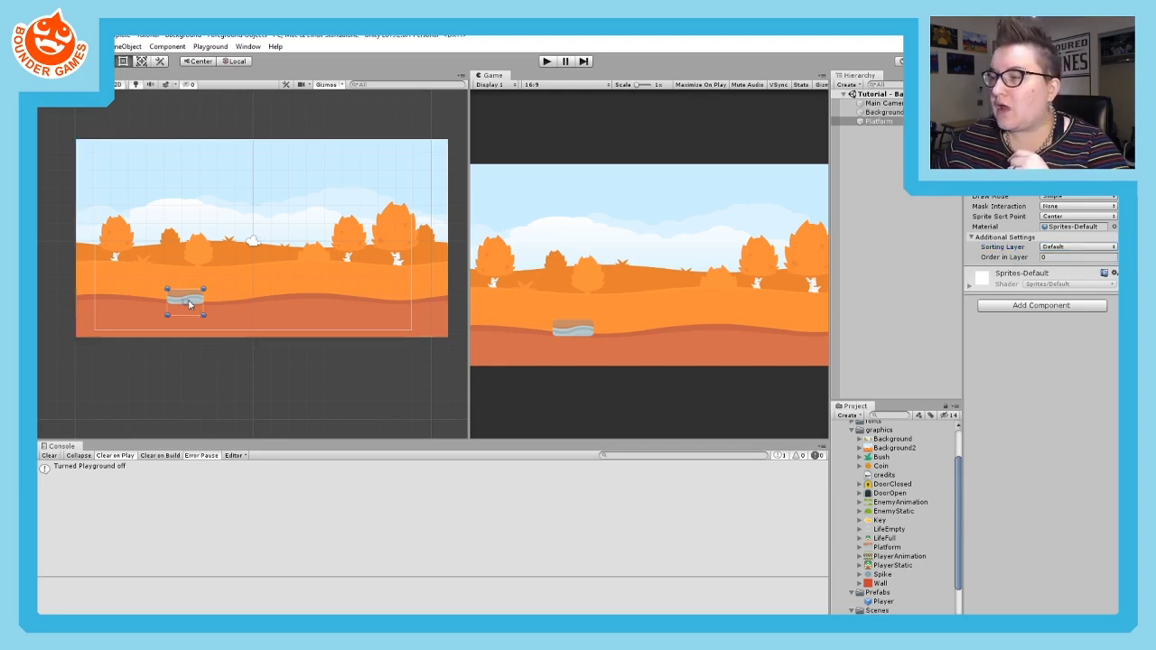
drag(199, 297, 252, 248)
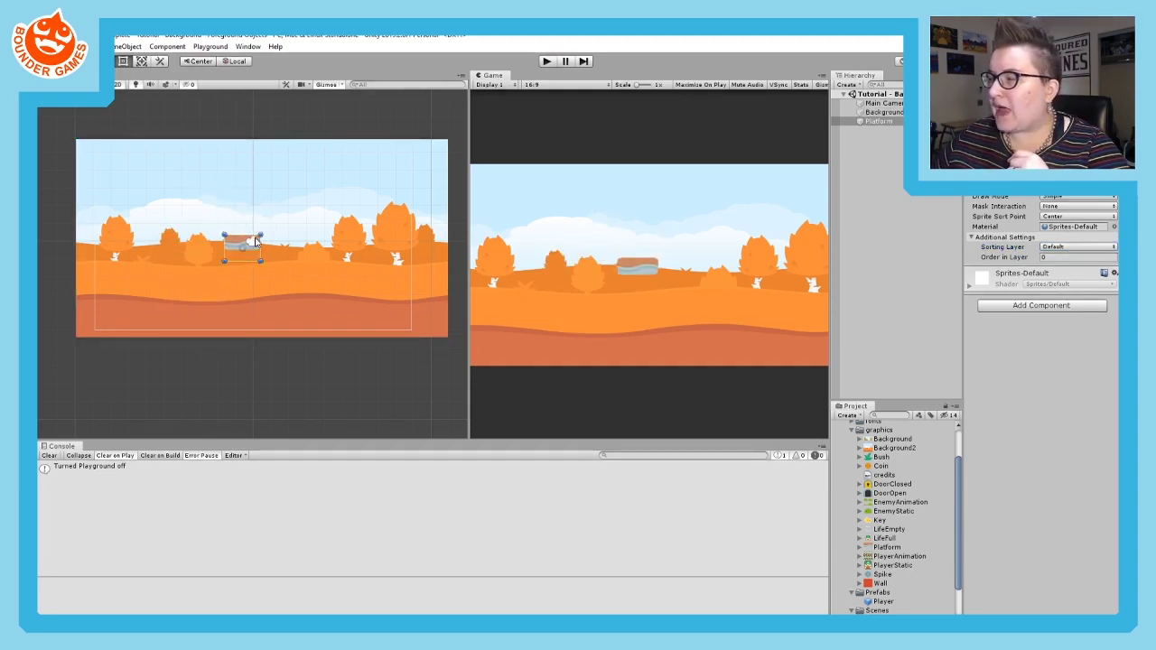
click(1063, 247)
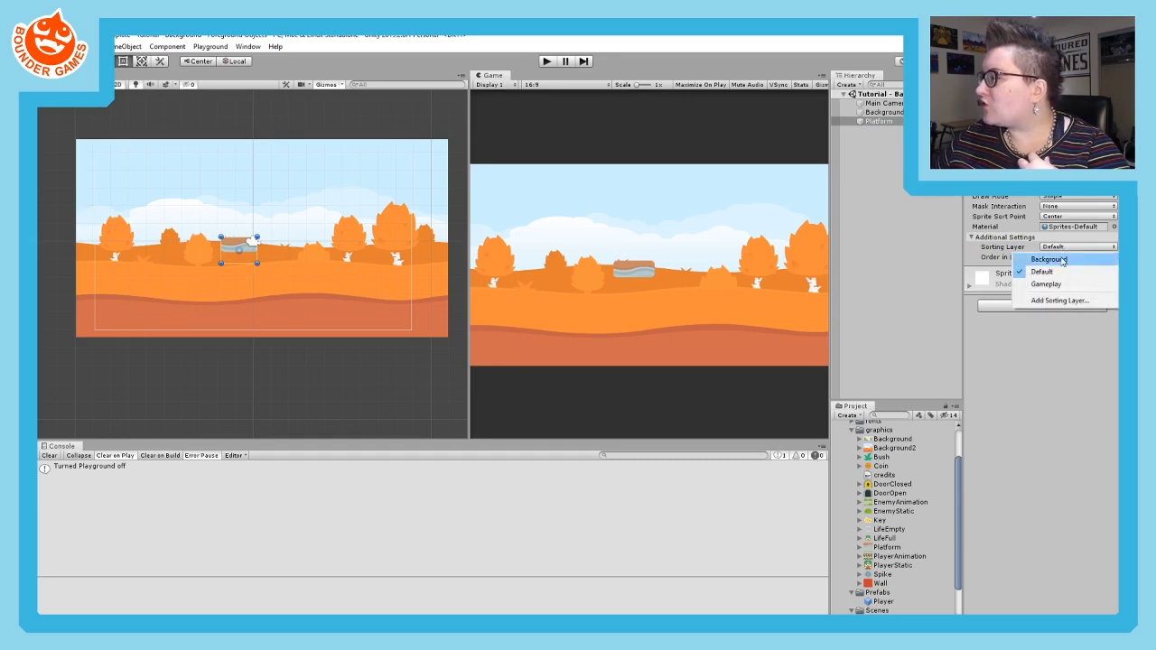
click(1054, 285)
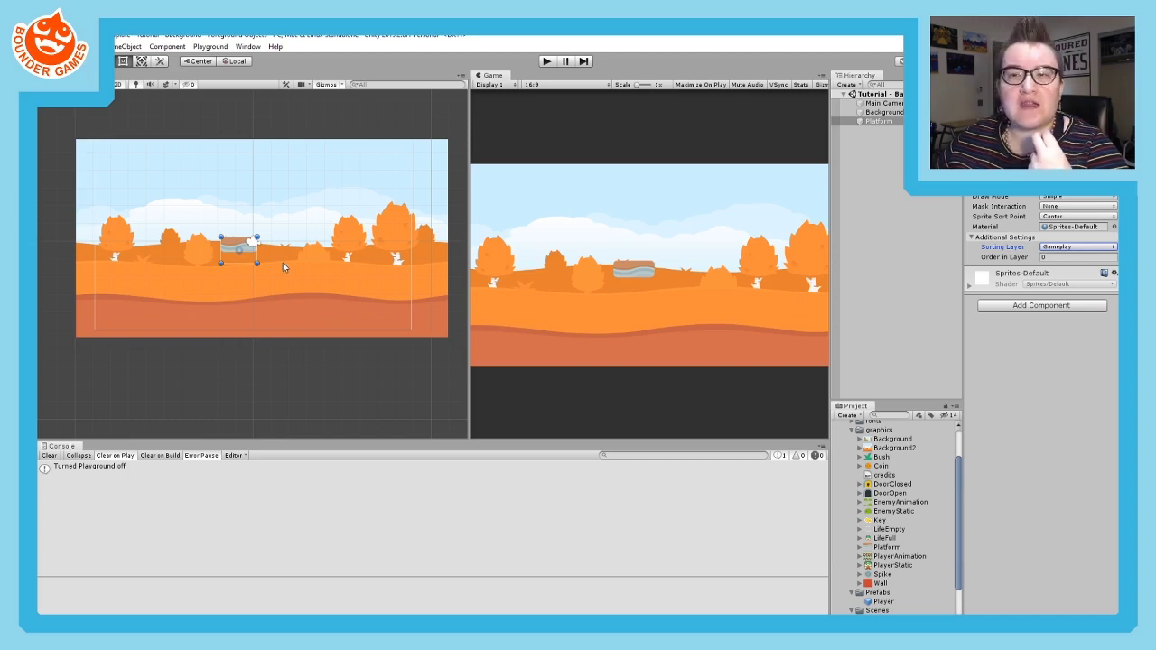
- Change the Platform sprite's sorting layer to Background
click(1062, 248)
click(1054, 259)
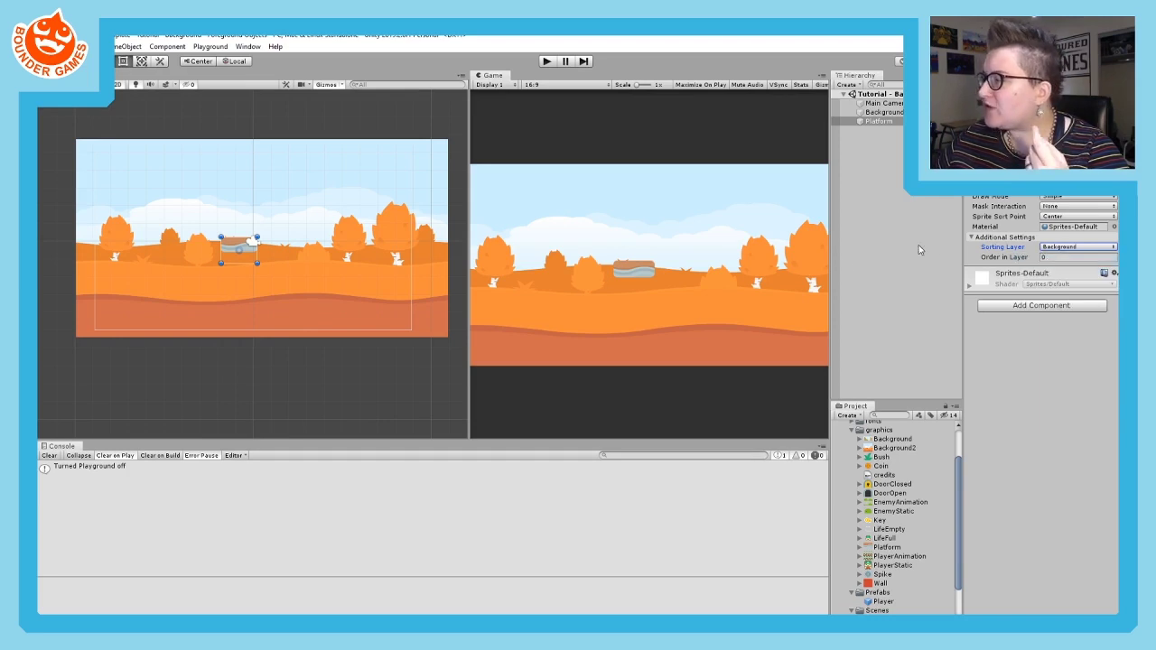
- Set the Platform sprite's order in layer to 10 and move it down to the lower left area of the background
click(1073, 257)
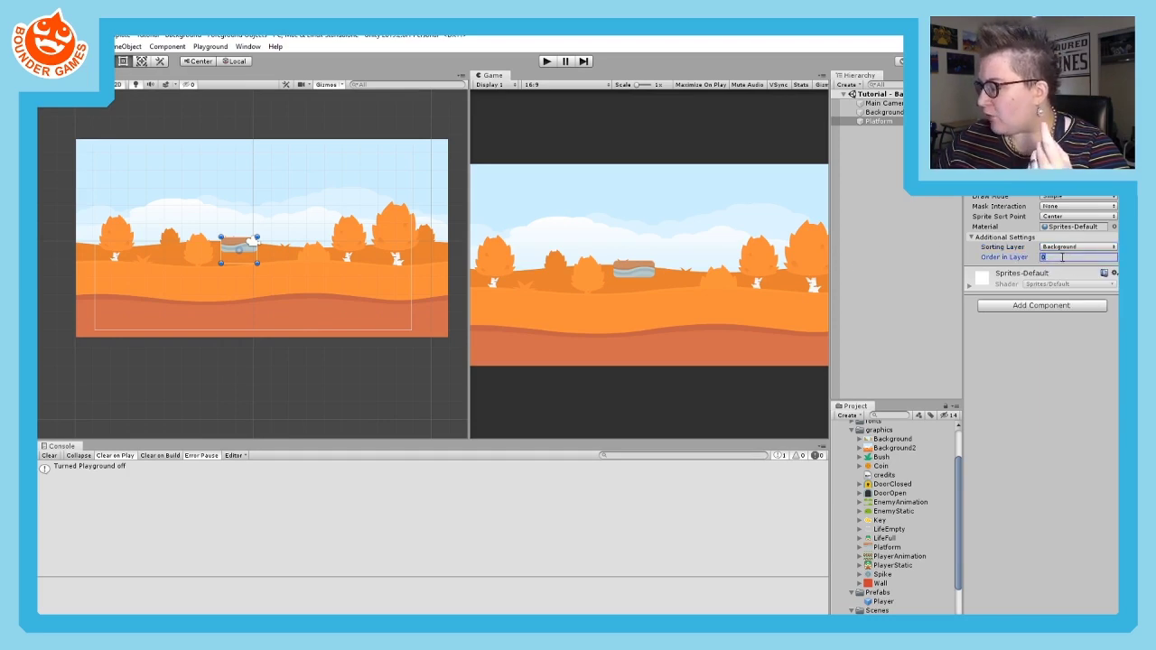
text(10)
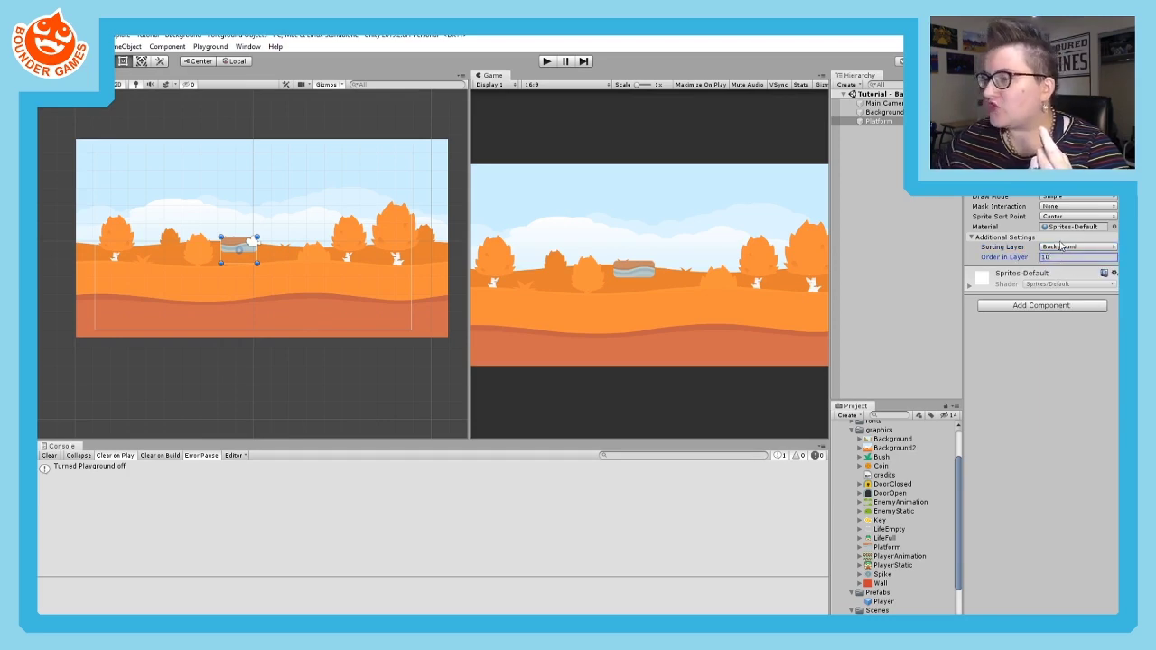
drag(245, 250, 174, 289)
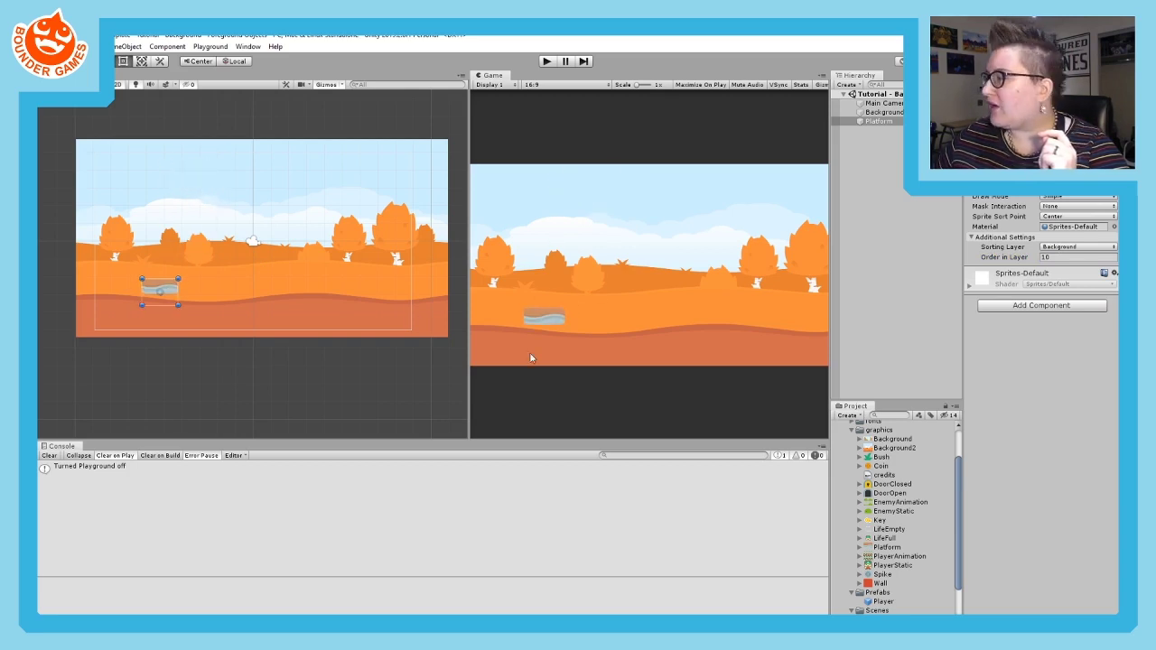
- Compare the sorting layer and order in layer settings of the Platform and background sprites
click(1055, 248)
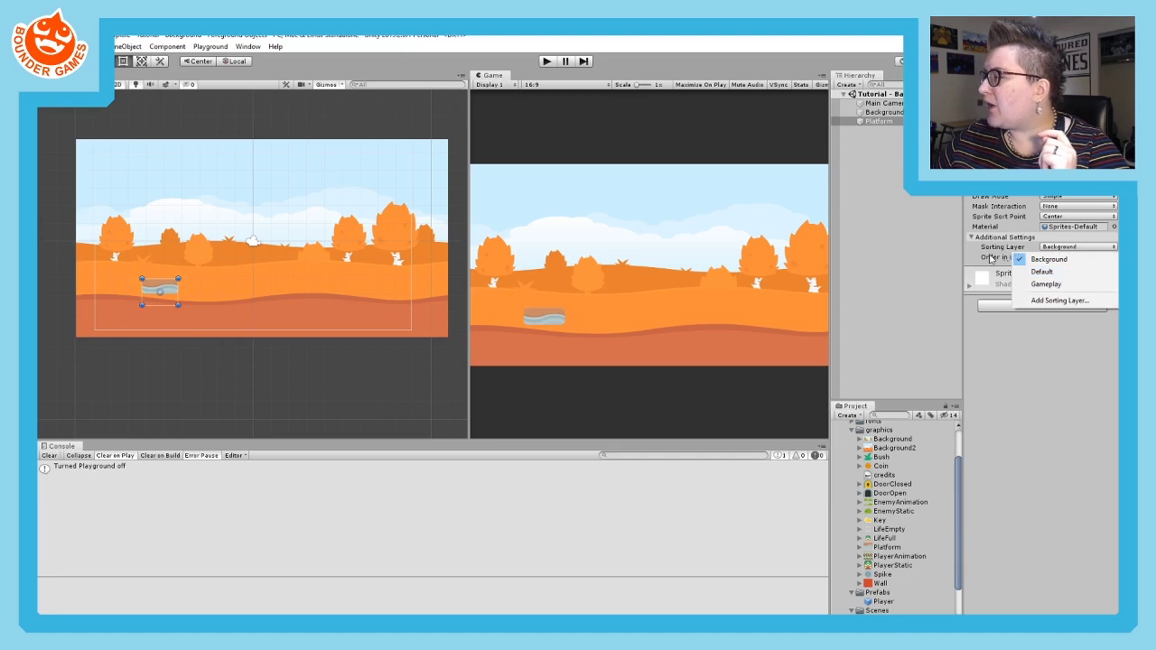
click(1043, 257)
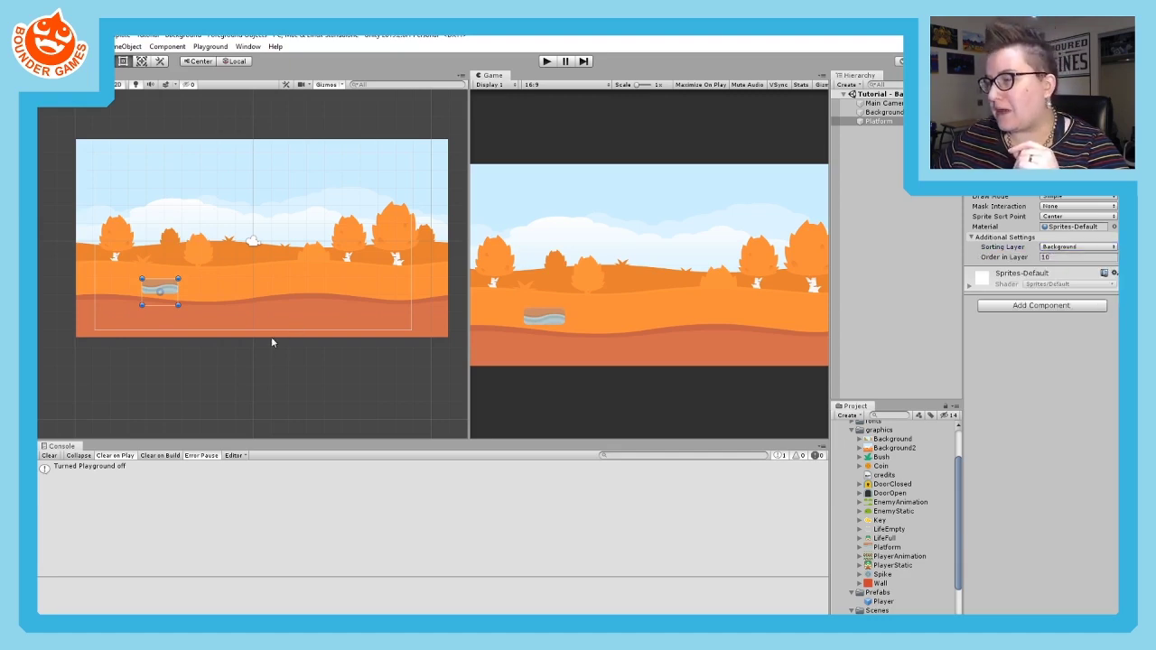
click(251, 367)
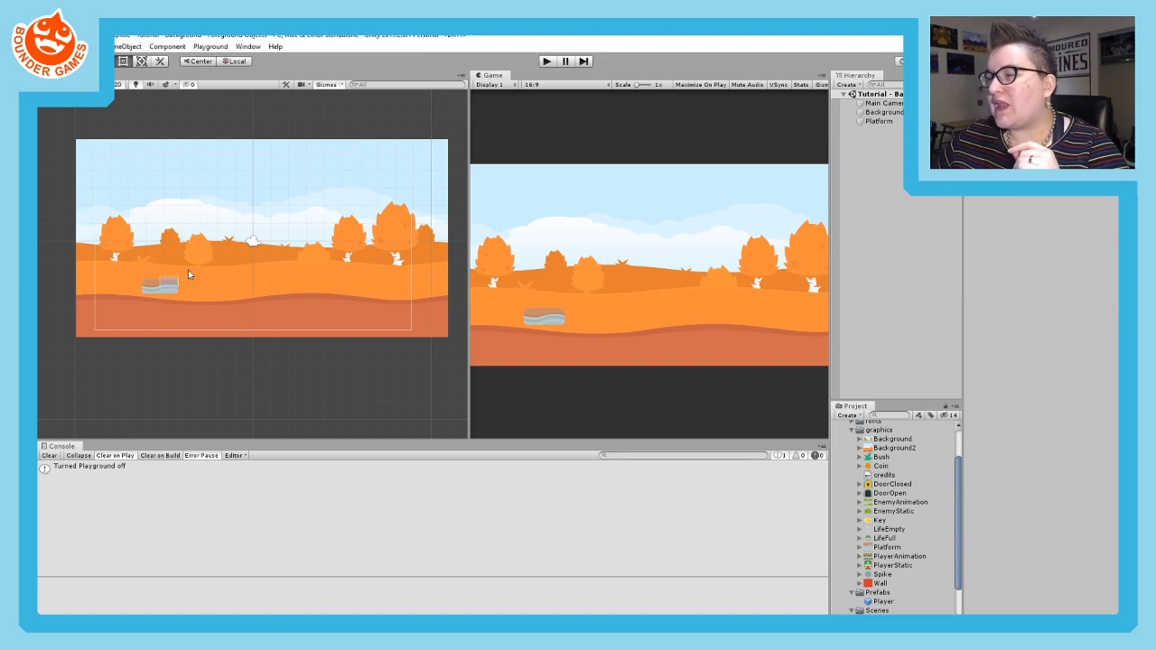
click(167, 290)
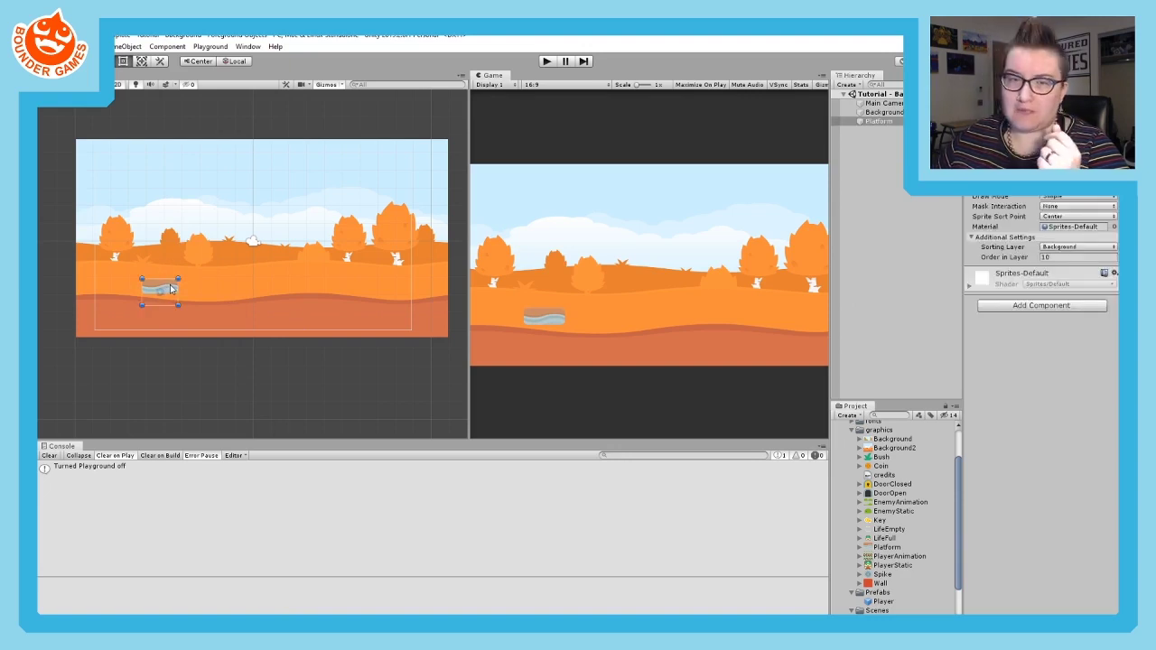
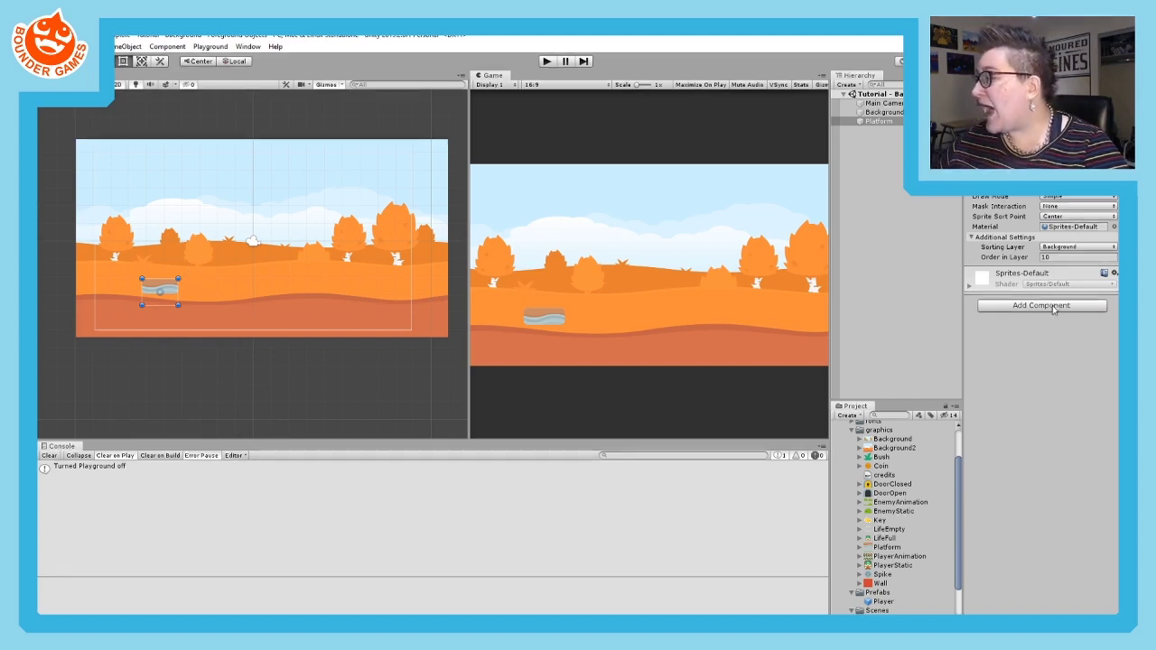
click(880, 121)
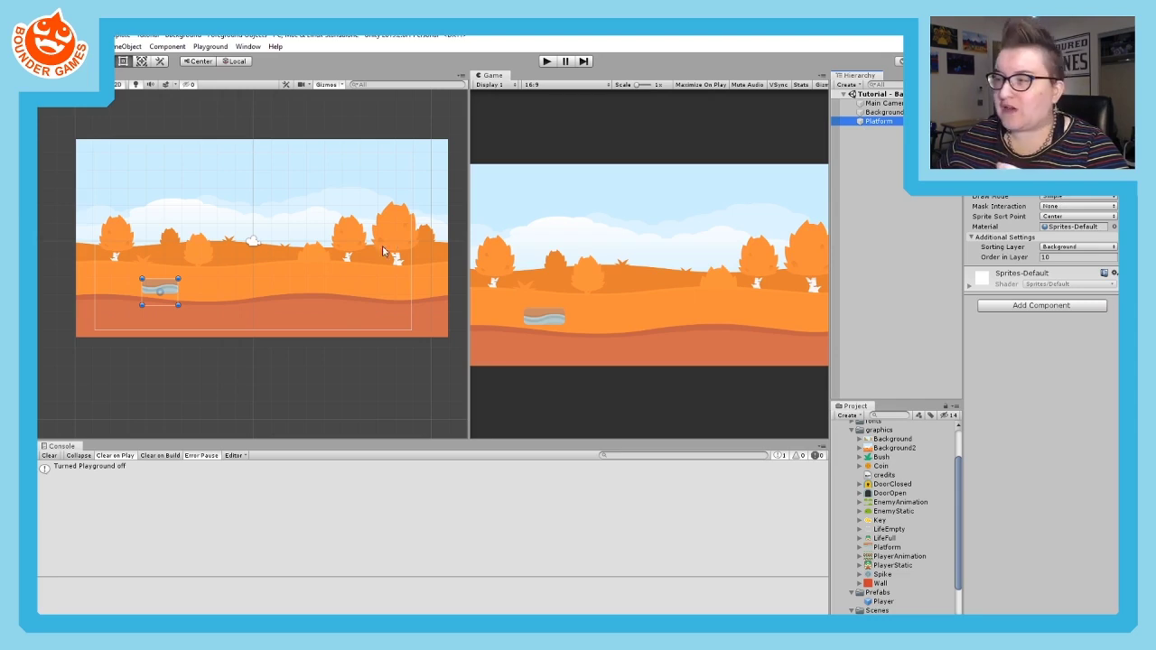
click(248, 264)
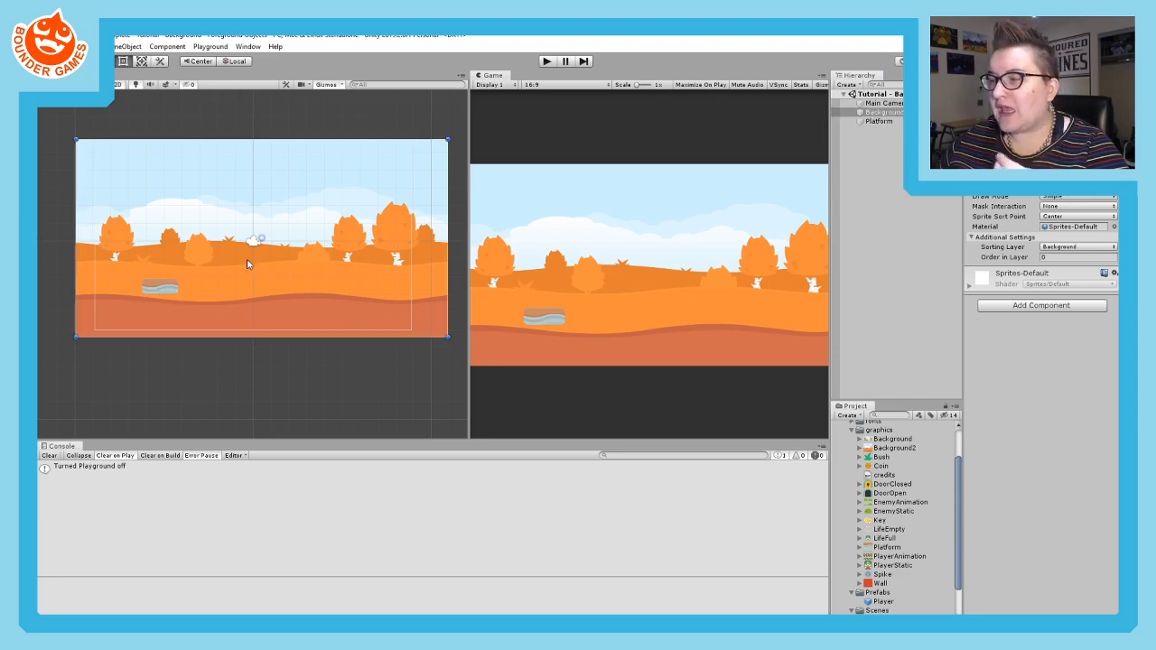
- Add a Box Collider 2D component to the Platform sprite
click(169, 287)
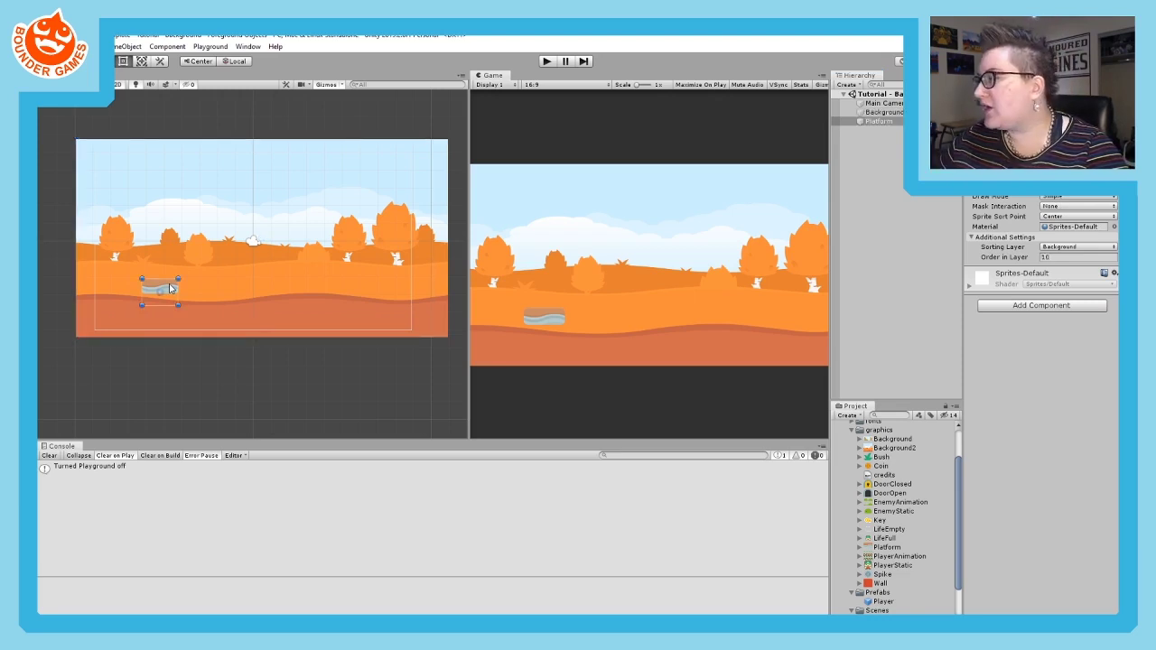
click(1015, 307)
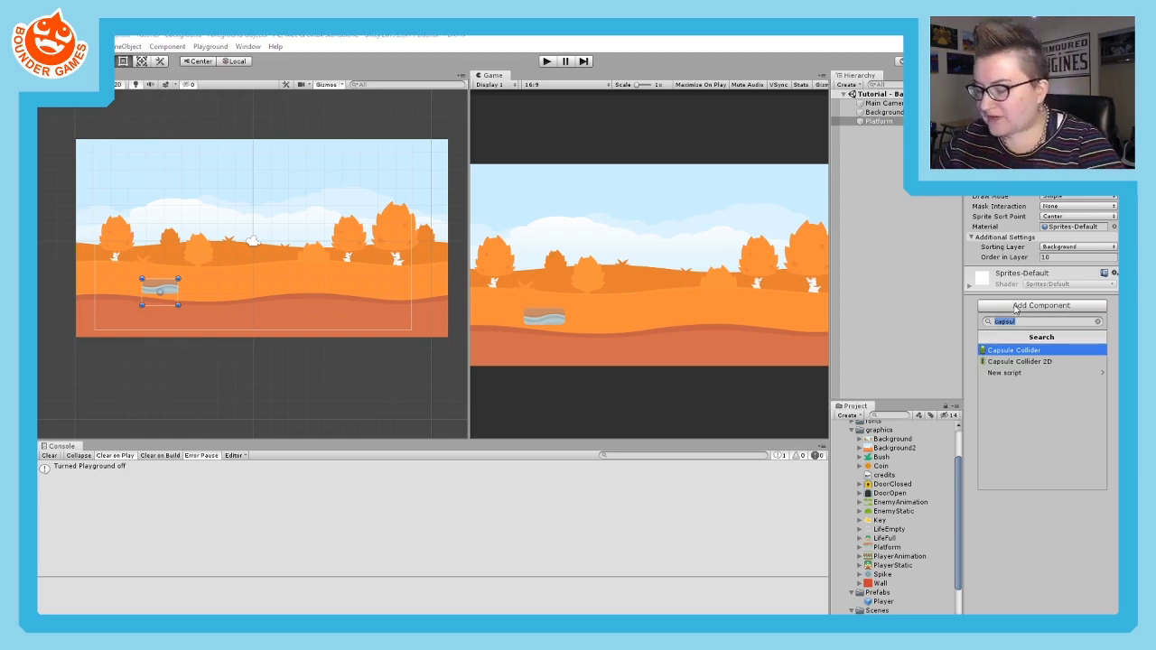
text(col)
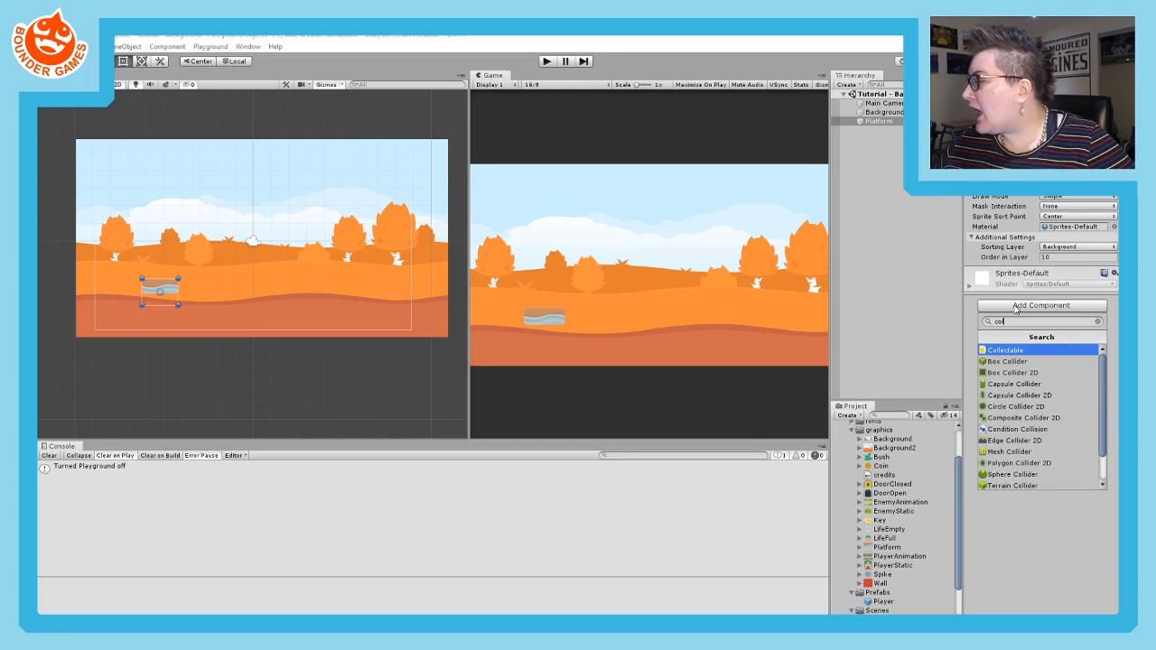
click(1031, 373)
- Raise the lower edge of the Platform's box collider to fit the visible graphic, making the collider about 0.4 high
scroll(354, 355, up, 5)
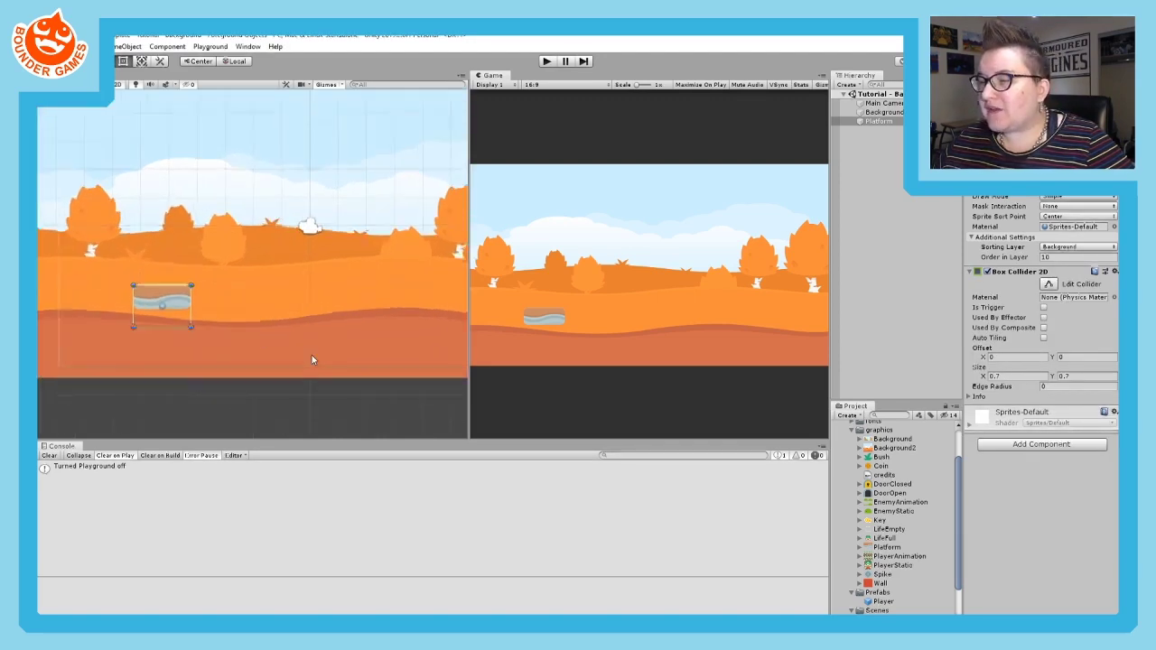
scroll(287, 350, up, 3)
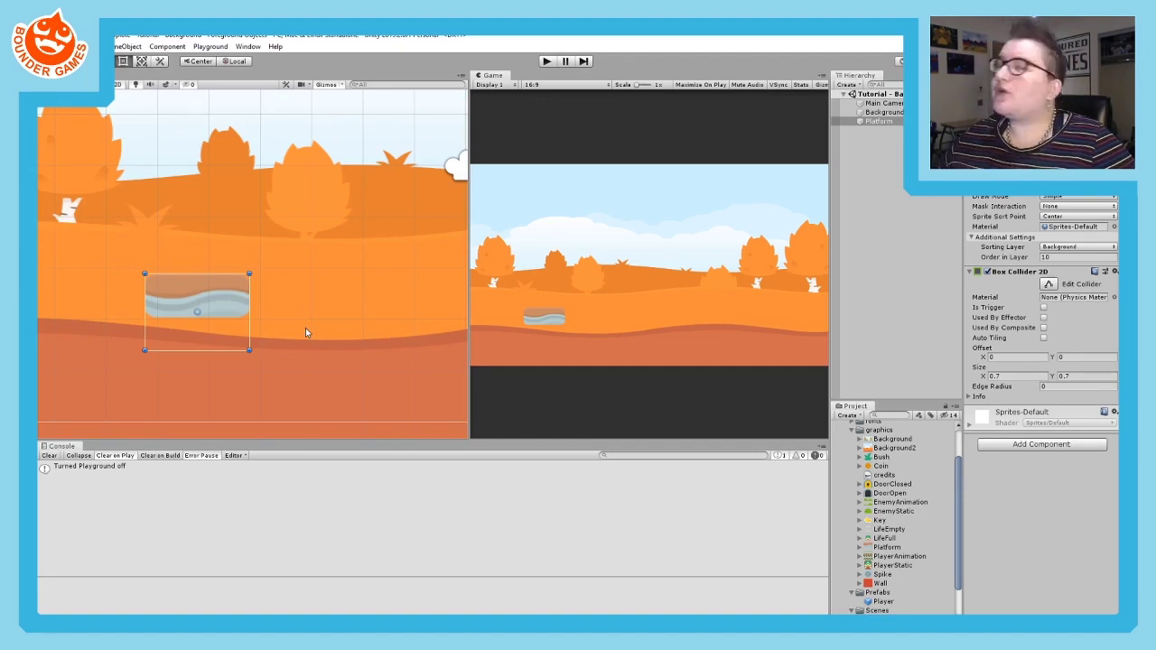
click(1049, 285)
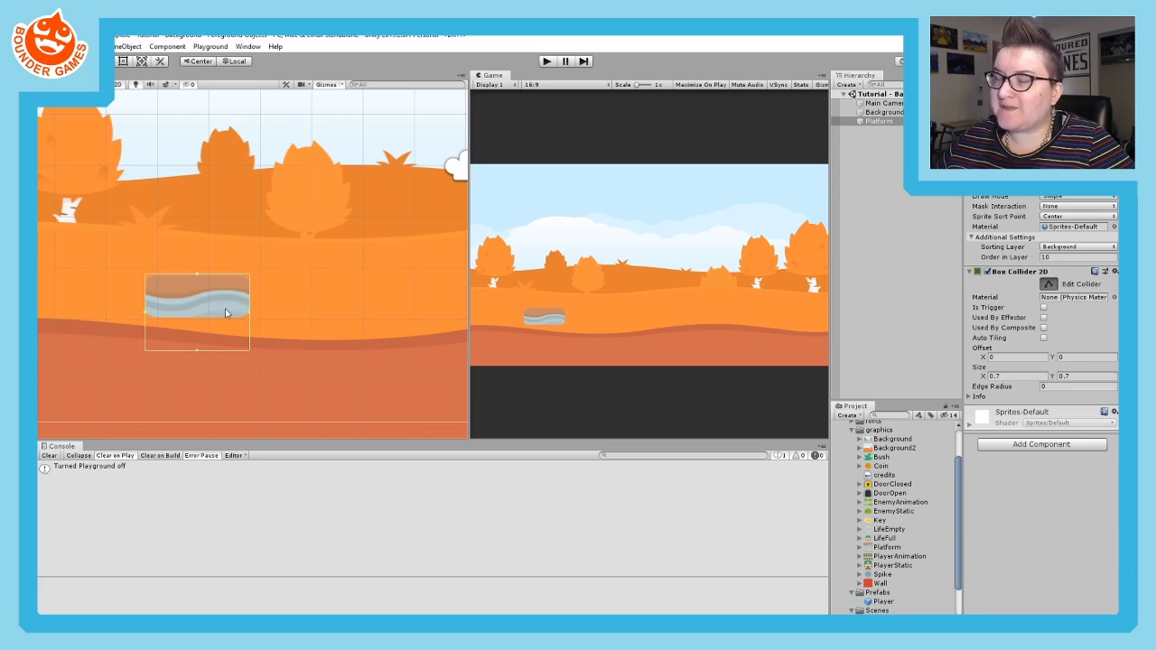
drag(198, 355, 199, 321)
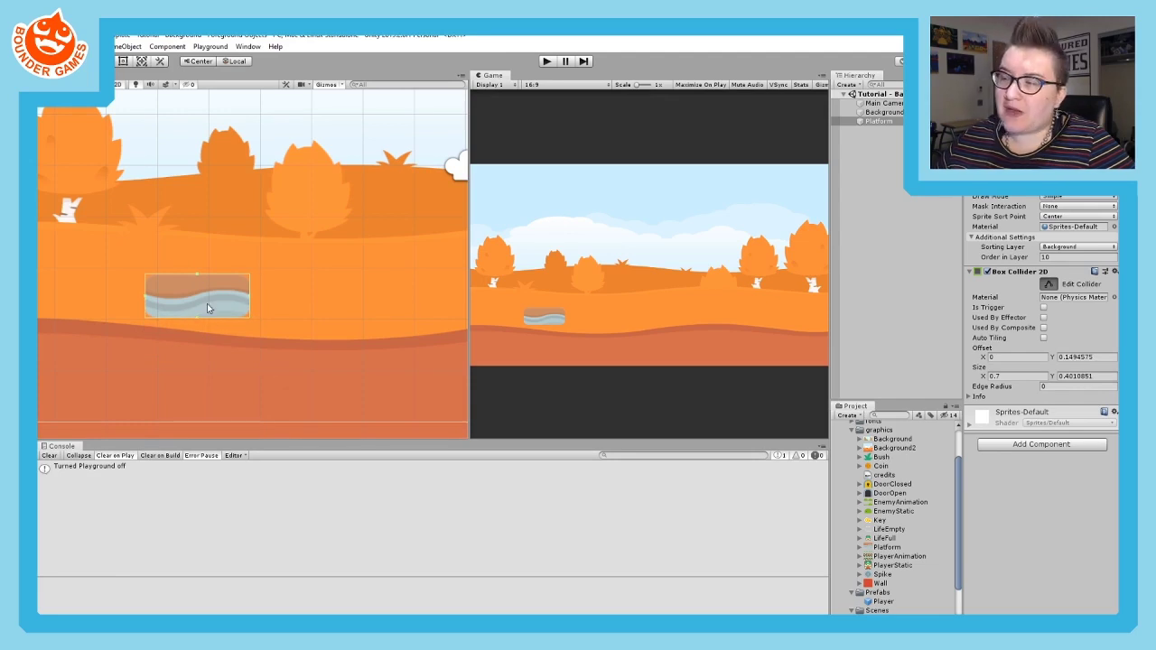
click(1048, 285)
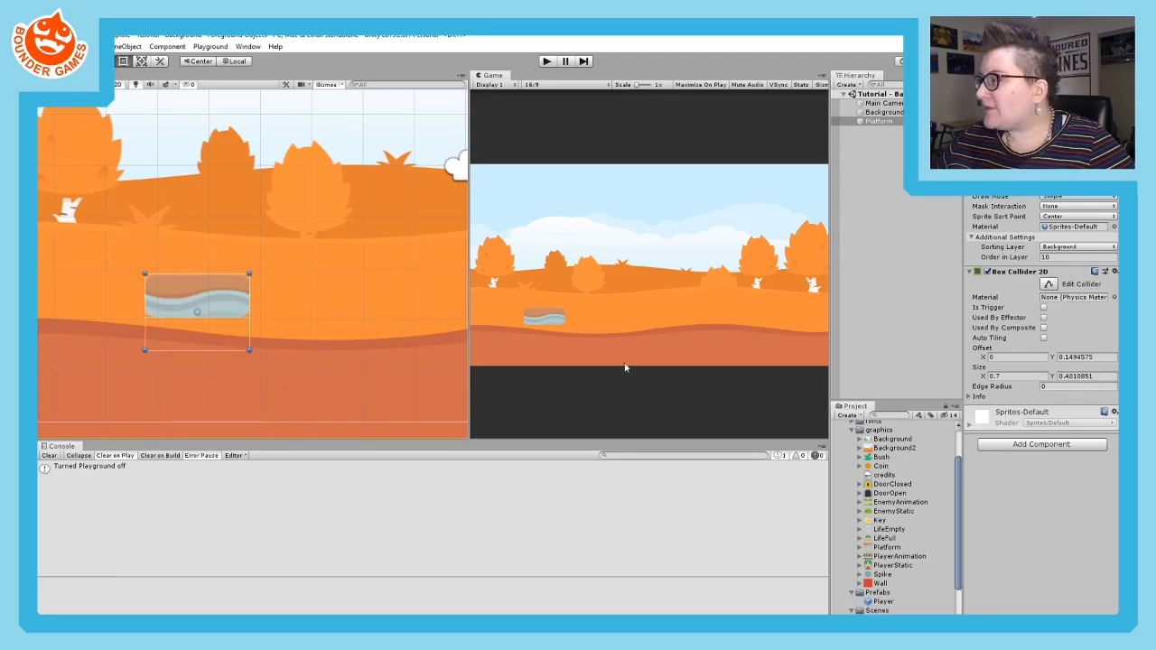
- Reposition the Platform slightly so it sits just above the dark ground line on the left part of the background
scroll(180, 350, down, 2)
scroll(179, 350, up, 3)
scroll(180, 350, up, 2)
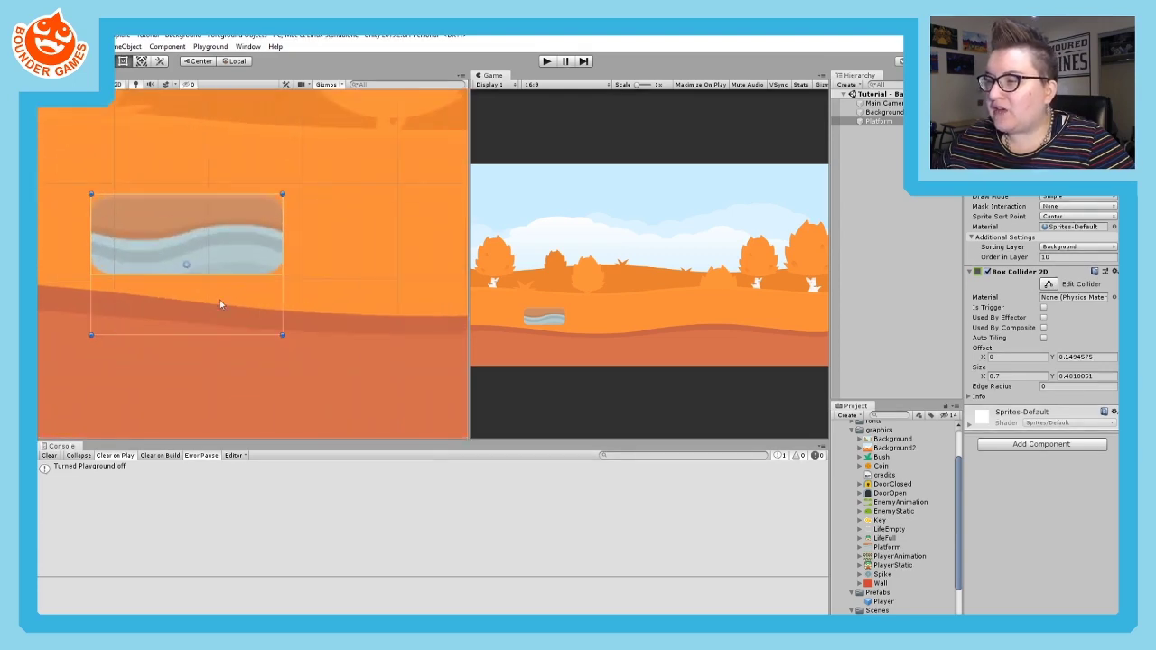
drag(175, 229, 164, 302)
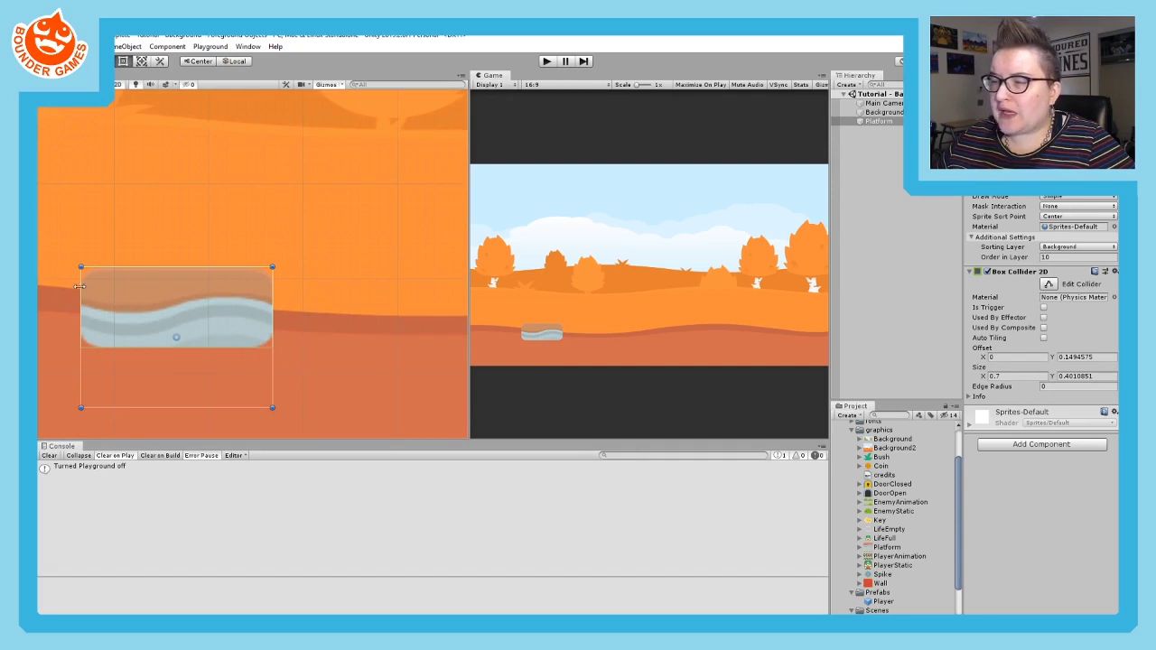
drag(206, 312, 209, 307)
scroll(256, 251, down, 10)
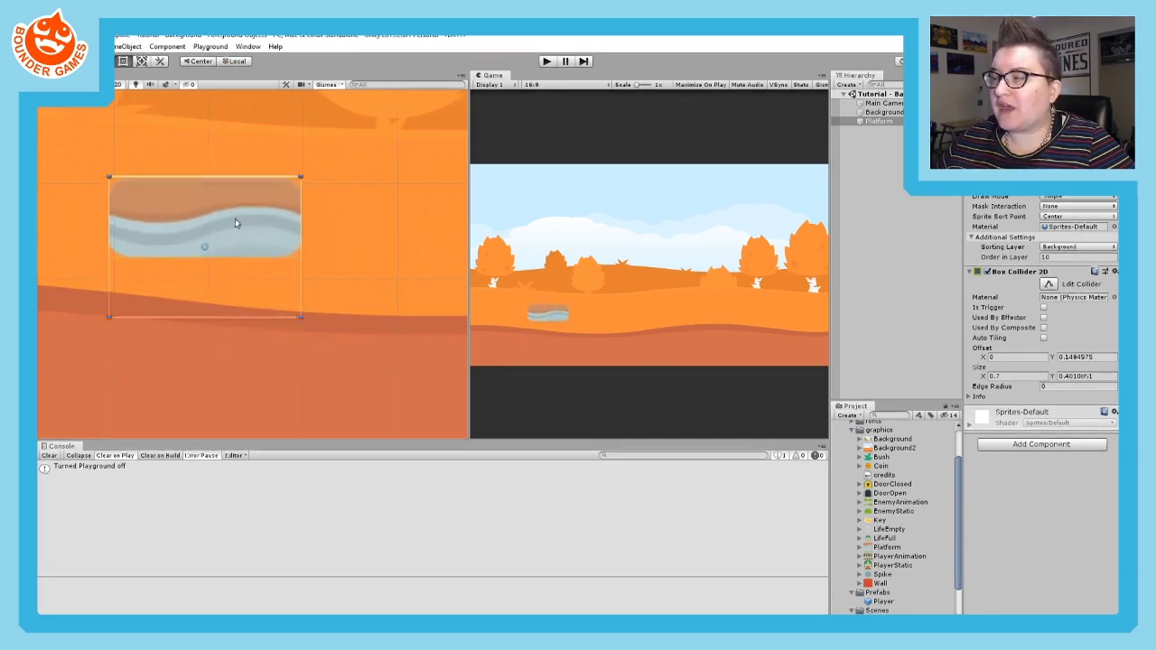
scroll(228, 246, down, 3)
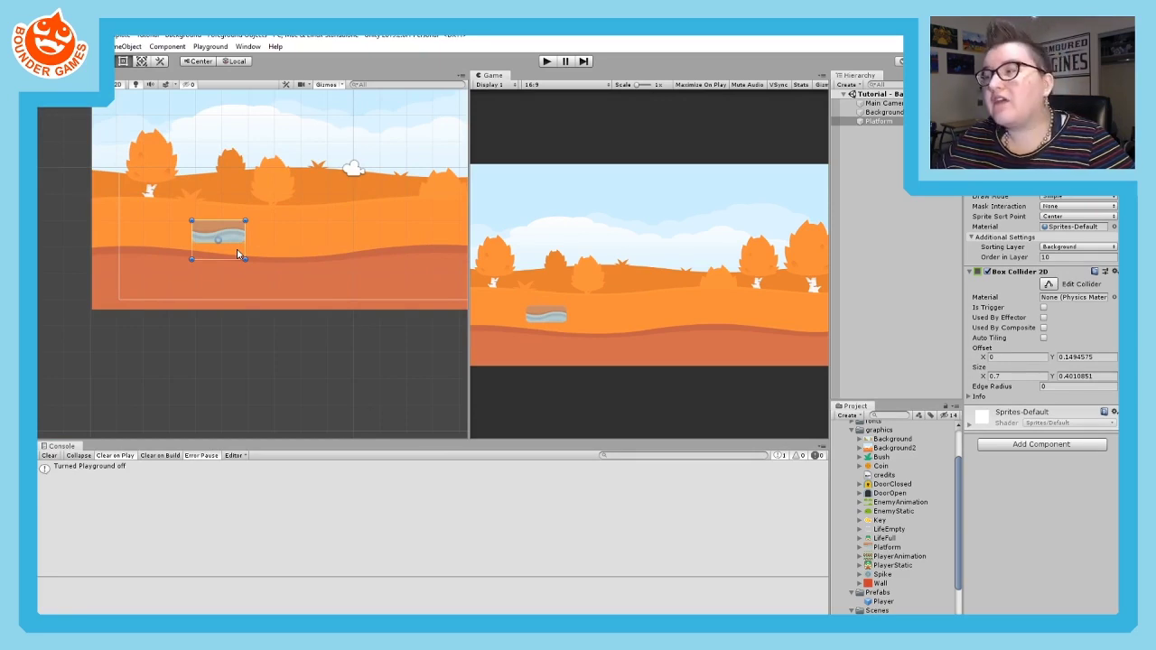
- Add the Bush sprite to the scene and place it on top of the Platform near its left end
drag(882, 458, 215, 222)
scroll(224, 261, up, 3)
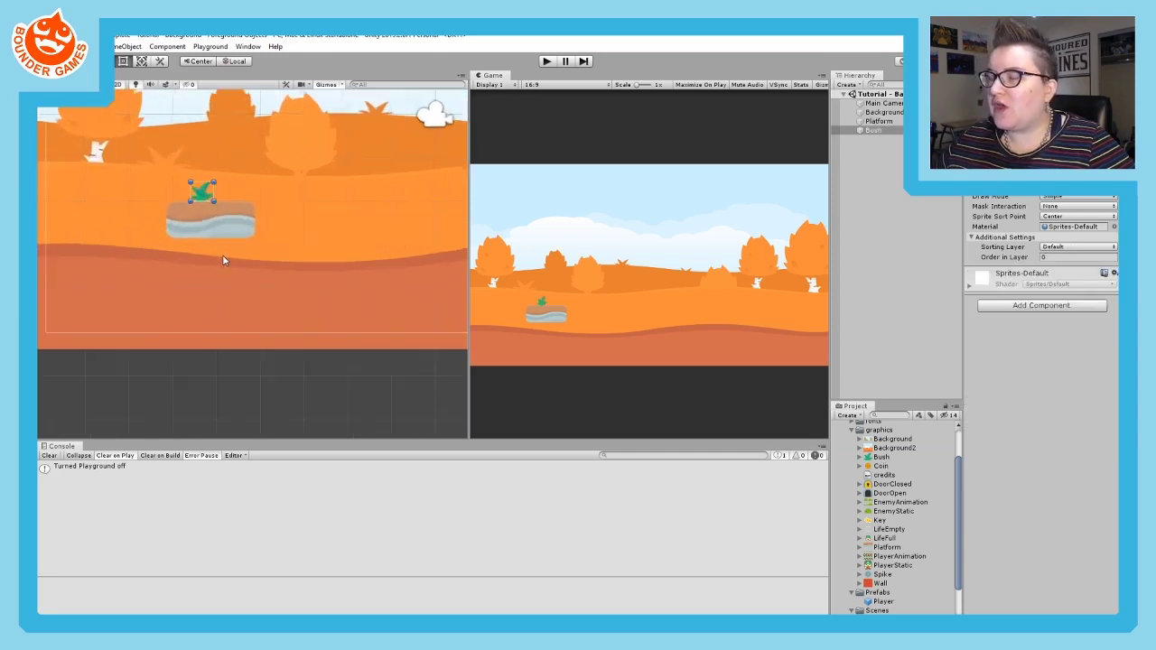
scroll(224, 261, up, 5)
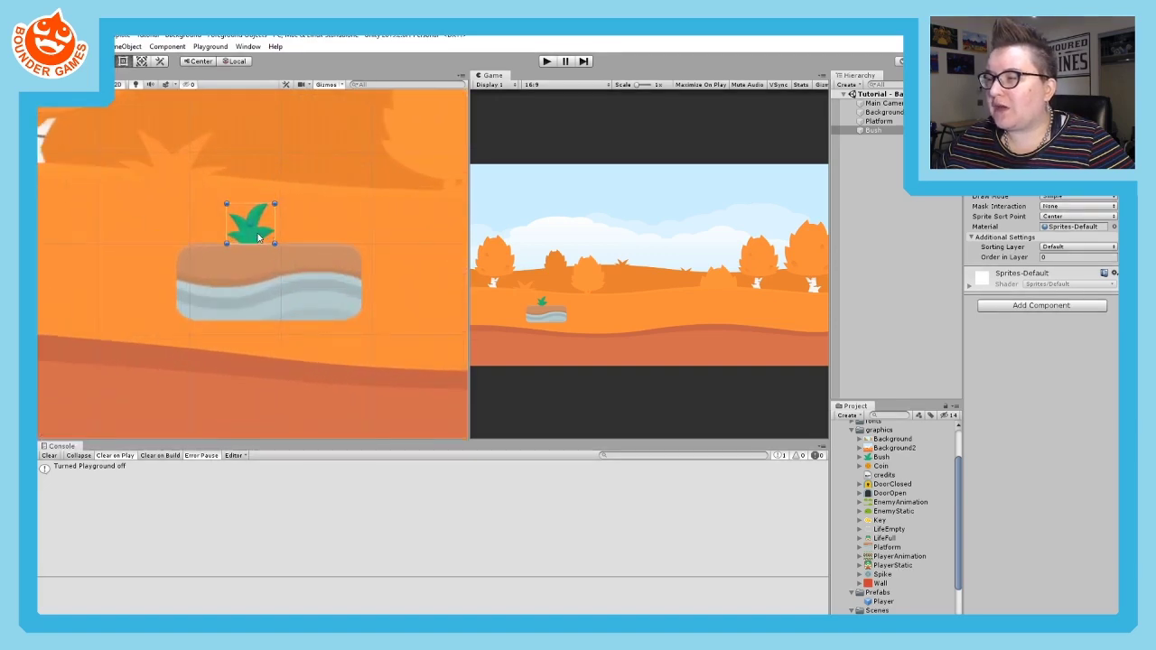
drag(258, 237, 229, 238)
scroll(344, 271, down, 1)
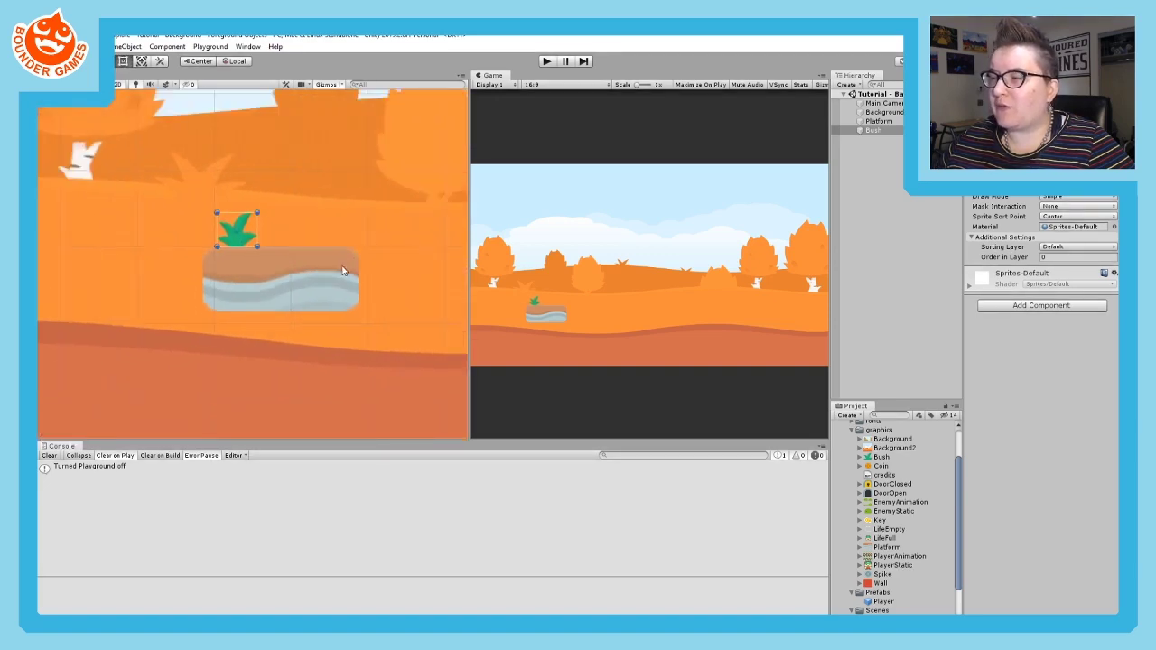
scroll(343, 271, down, 6)
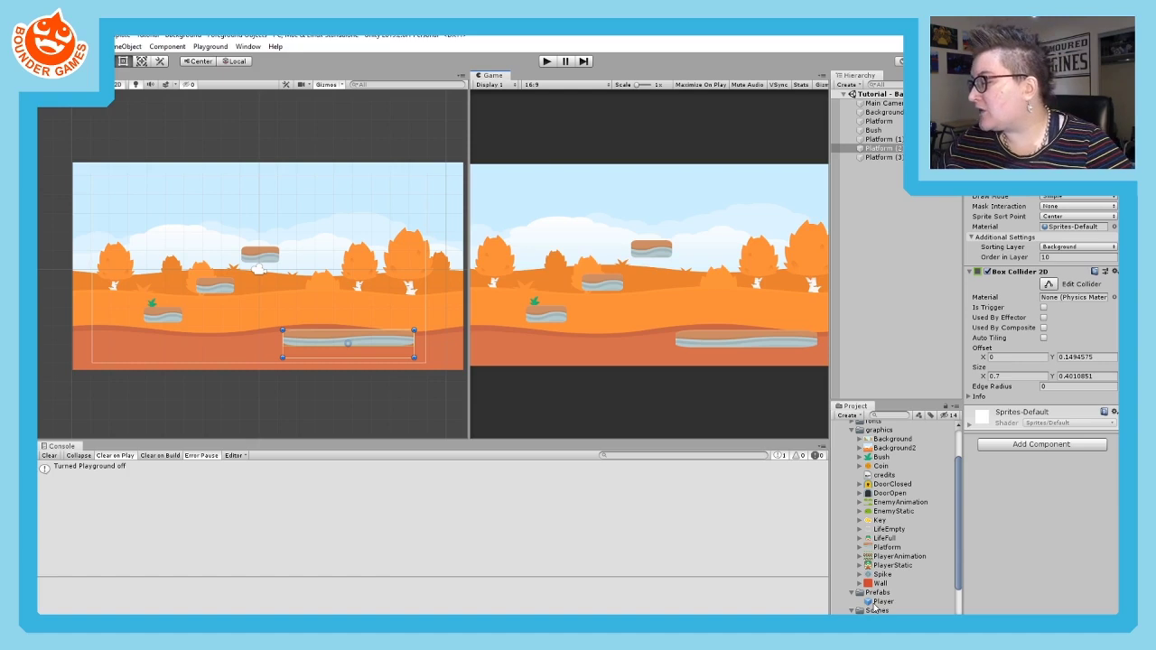
- Place the Player prefab just above the leftmost platform and briefly play-test the scene
drag(878, 601, 170, 303)
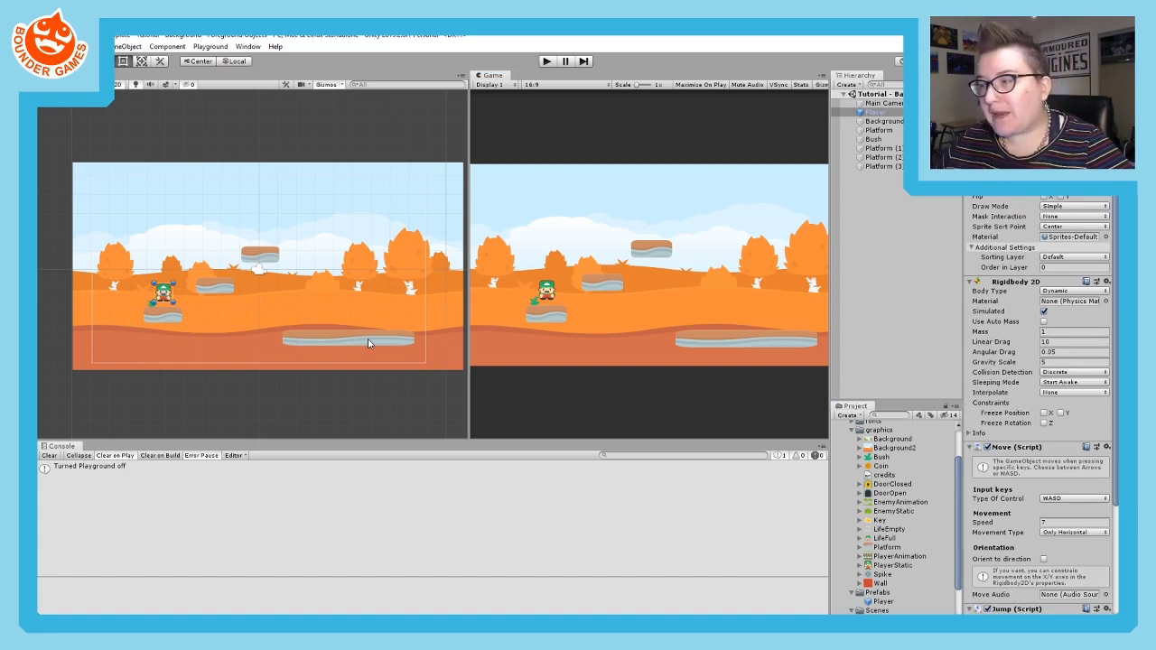
click(547, 62)
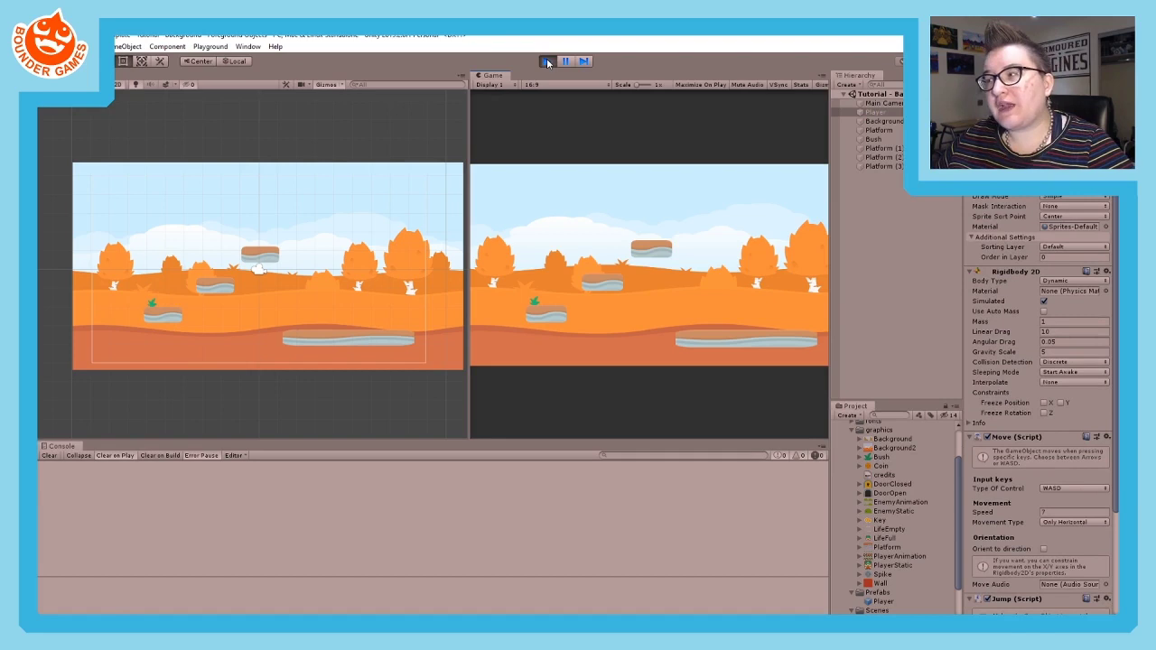
click(546, 62)
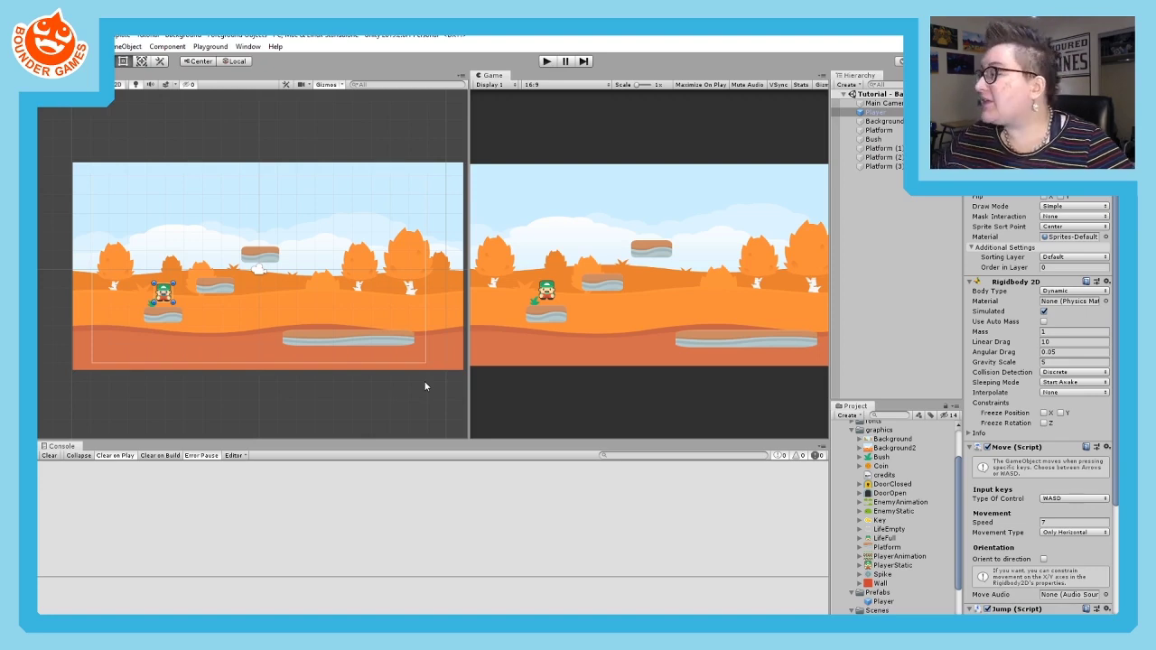
- Add a Capsule Collider 2D component to the Player
scroll(1043, 433, down, 5)
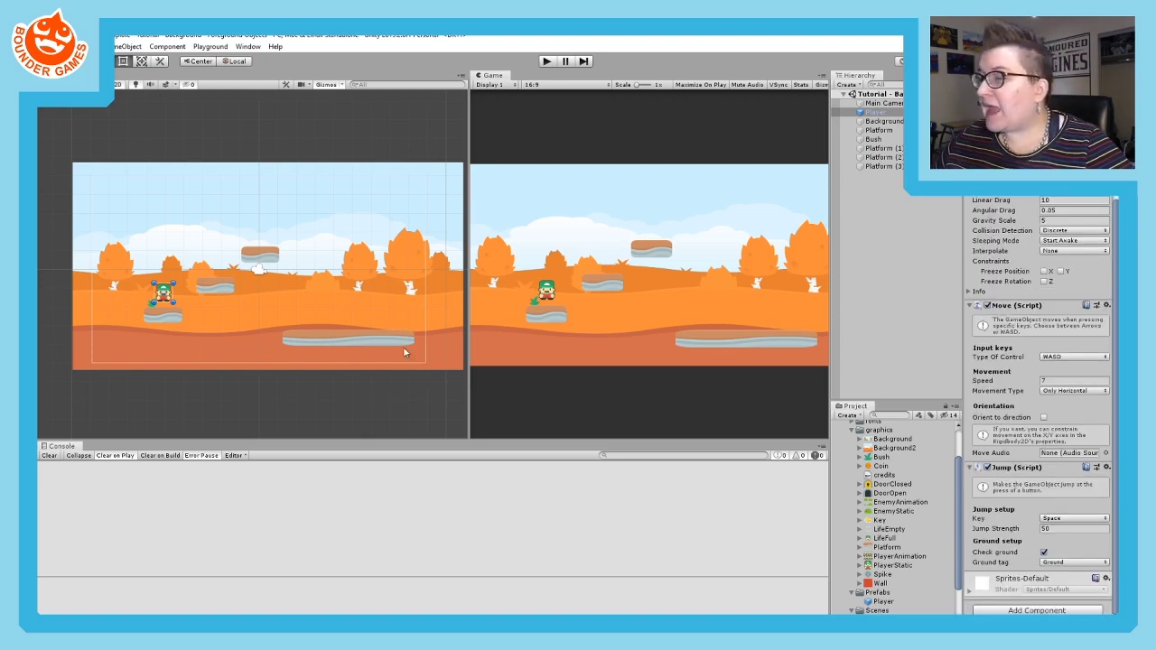
click(1037, 611)
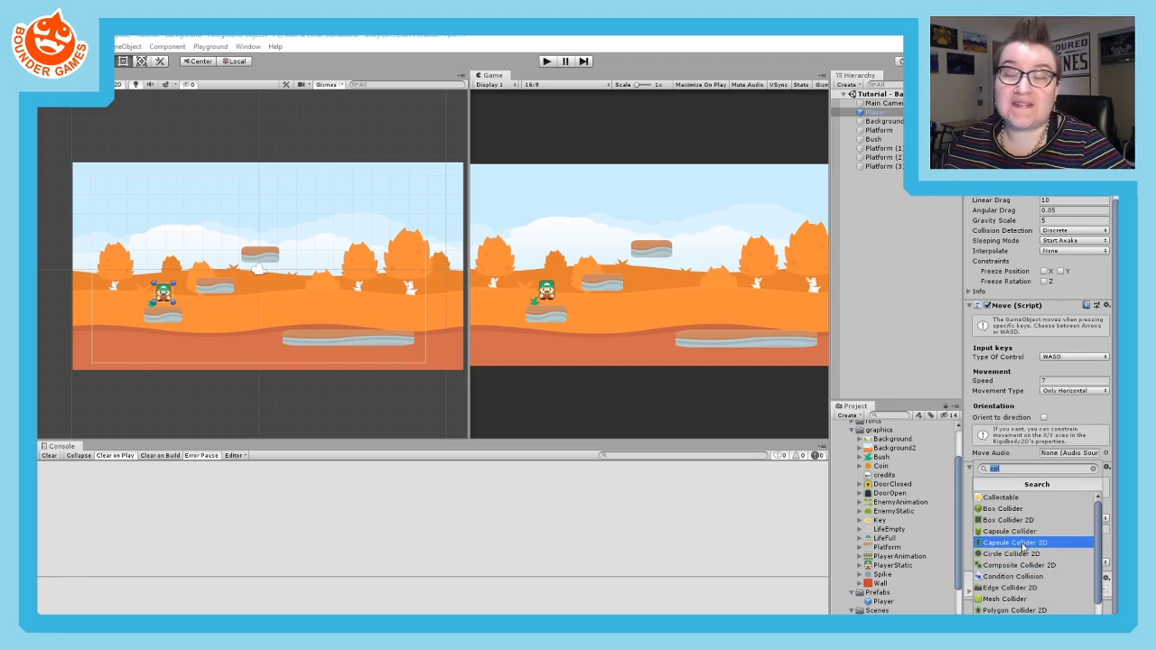
click(1024, 547)
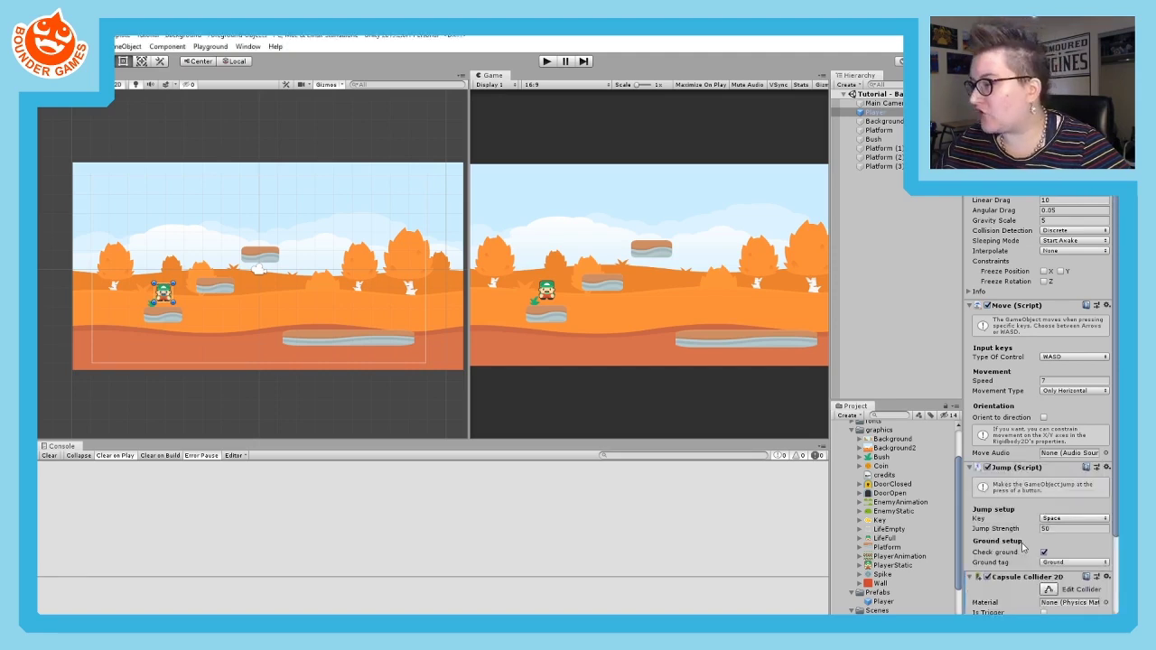
- Shrink the Player's Capsule Collider 2D to about 0.63 by 0.96, fitting it closely around the character's body
scroll(158, 305, up, 3)
scroll(160, 305, up, 5)
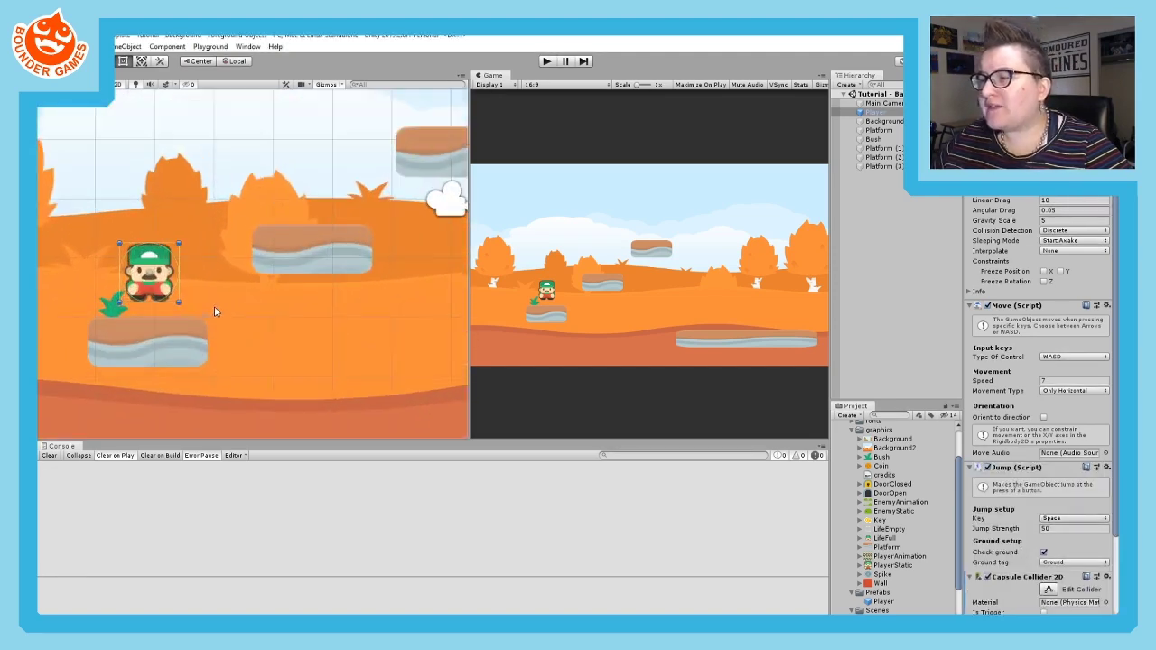
key(f)
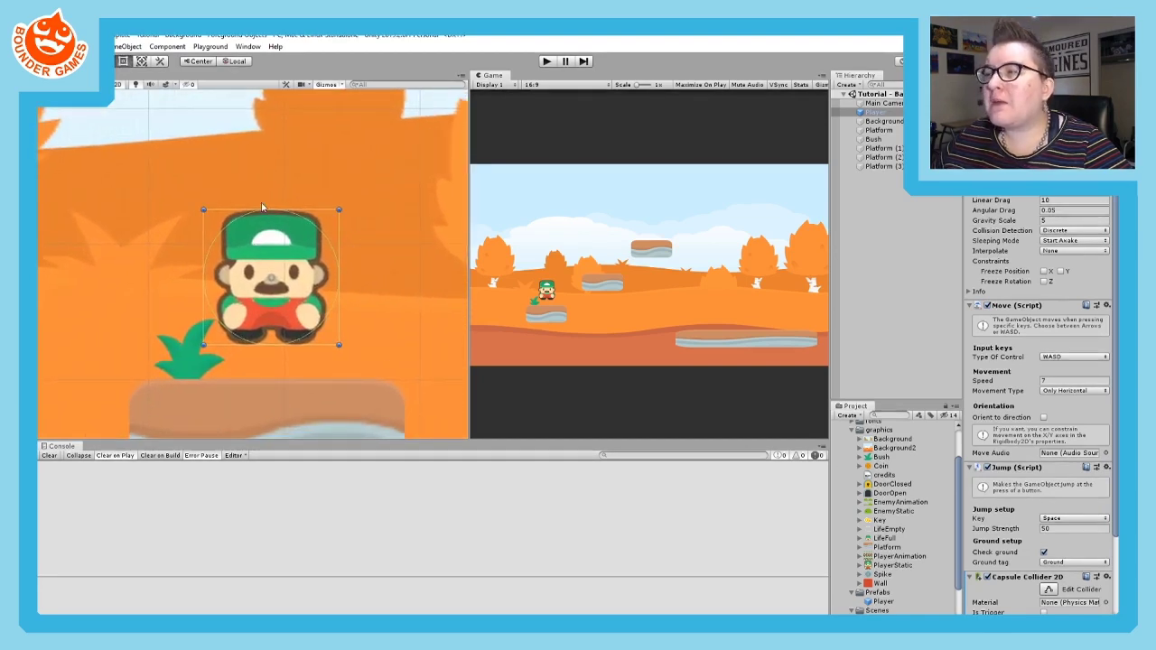
click(1045, 529)
scroll(1048, 542, down, 3)
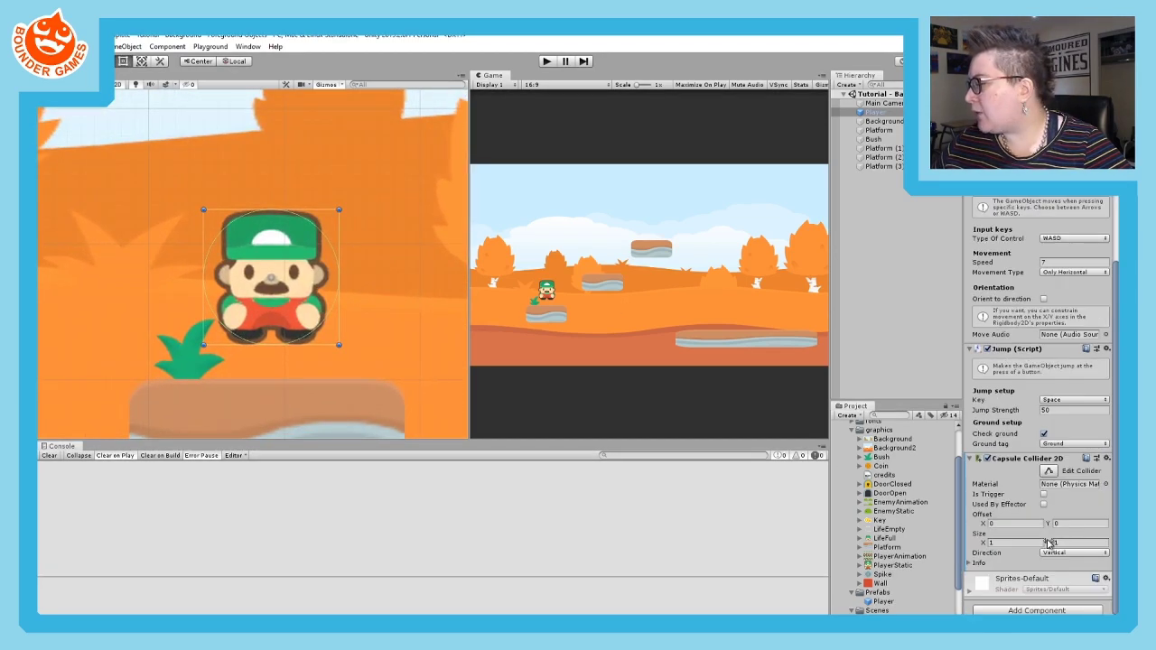
click(1048, 470)
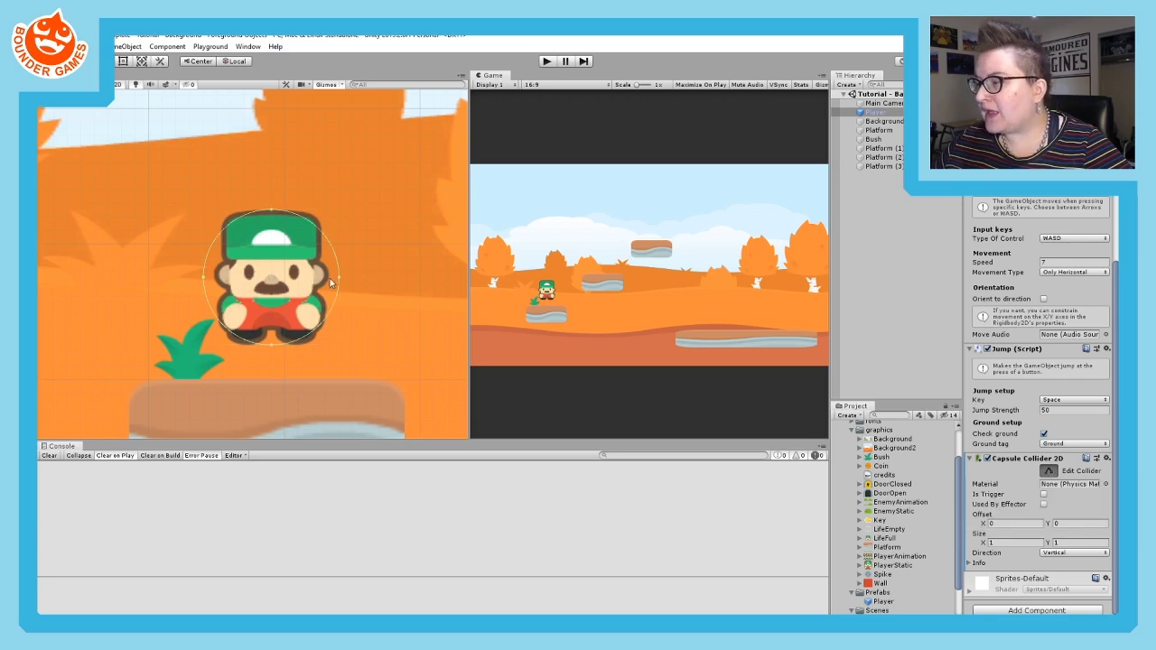
drag(339, 281, 317, 286)
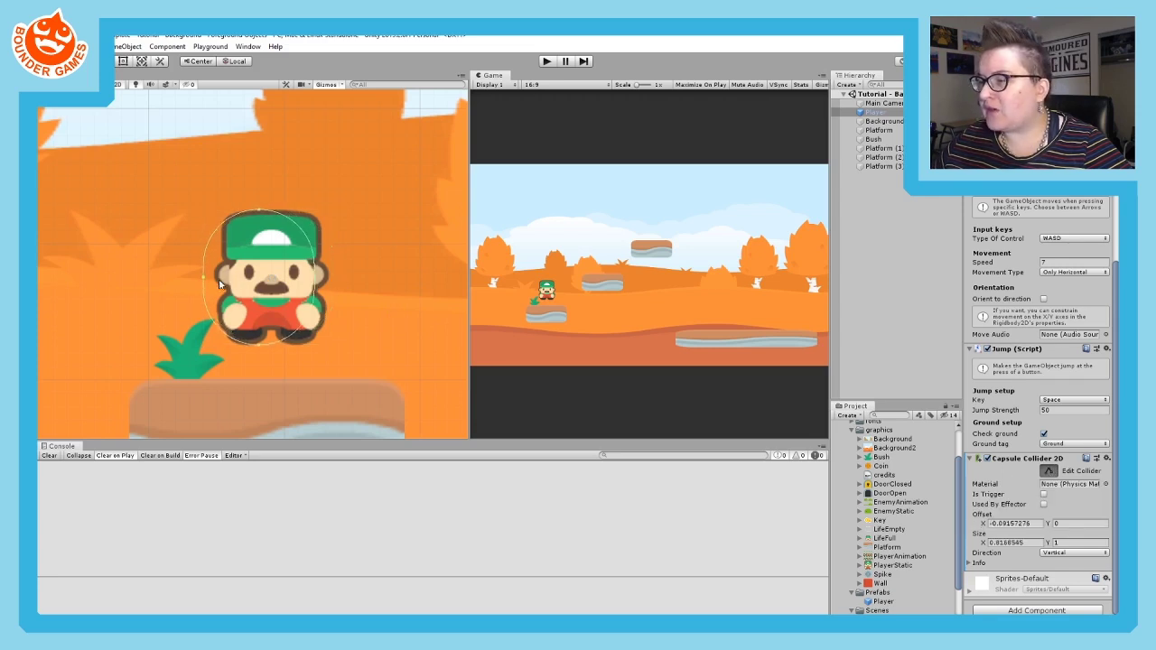
drag(204, 284, 228, 284)
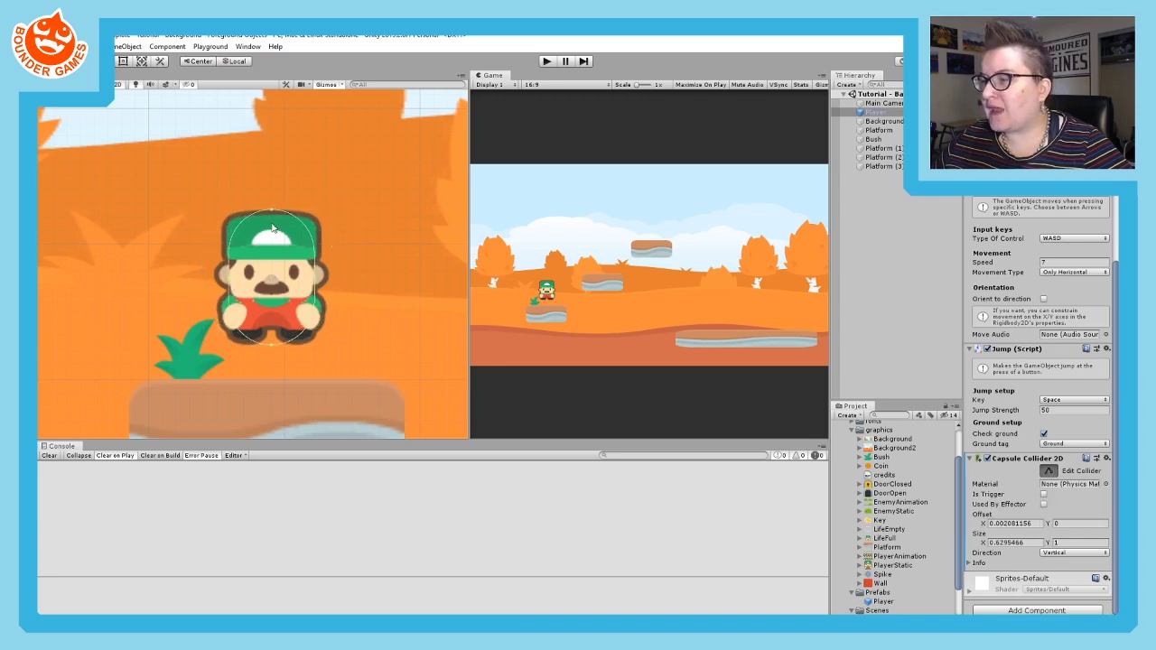
drag(274, 212, 271, 214)
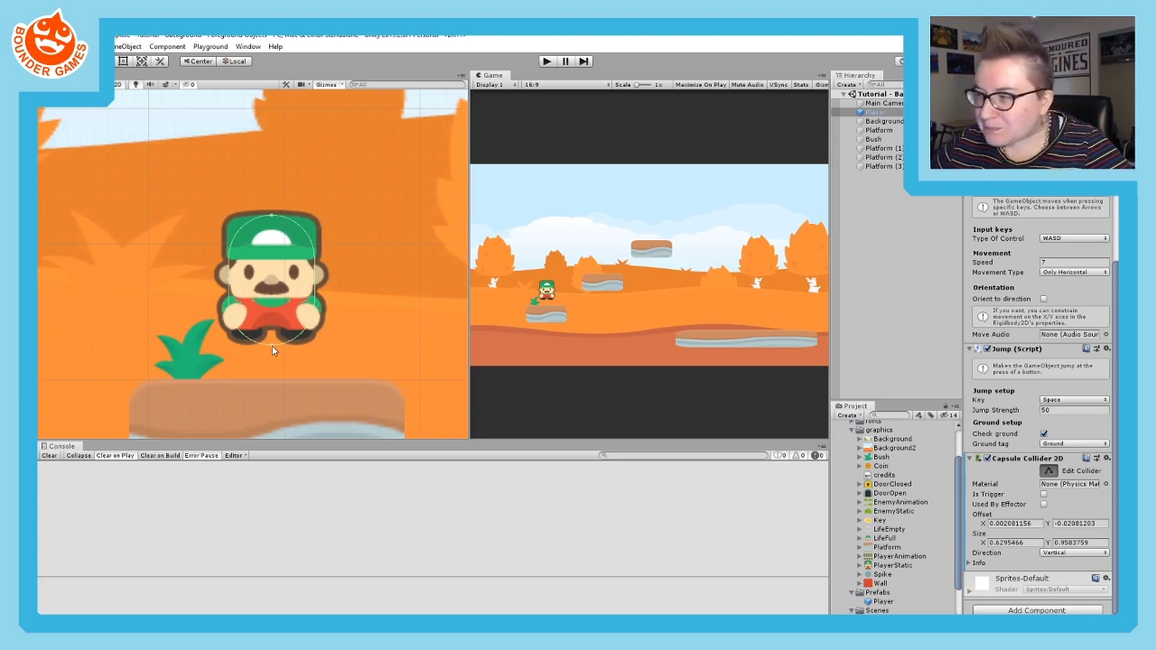
- Play-test moving the Player right and left on the leftmost platform, and stop the game
scroll(271, 346, down, 5)
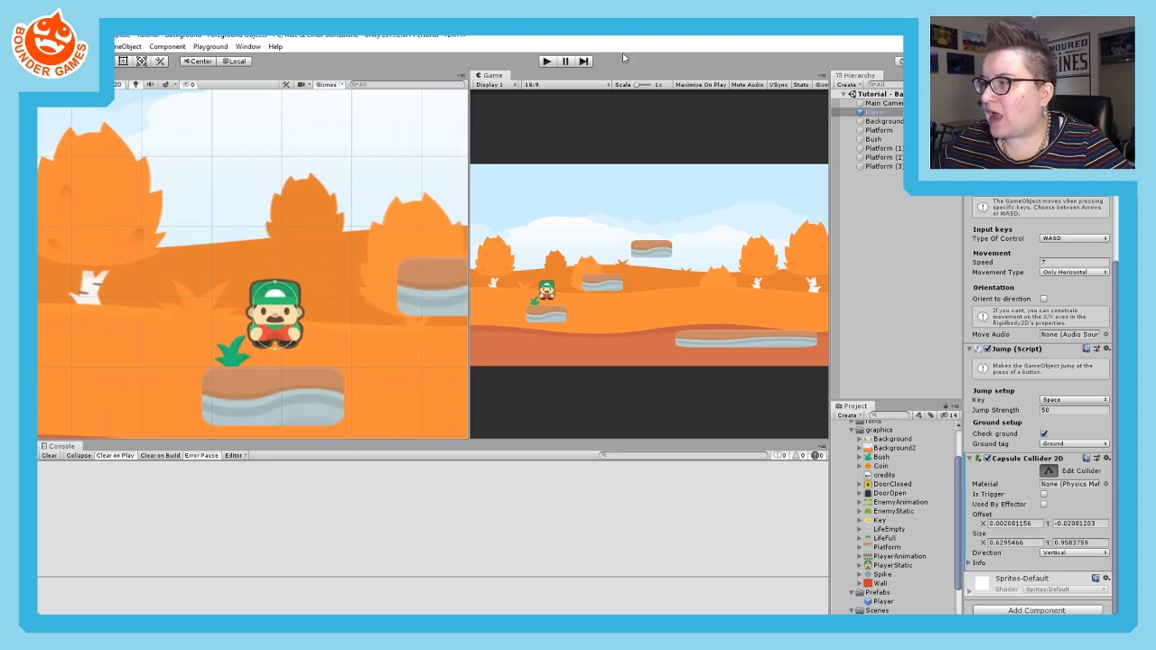
click(547, 61)
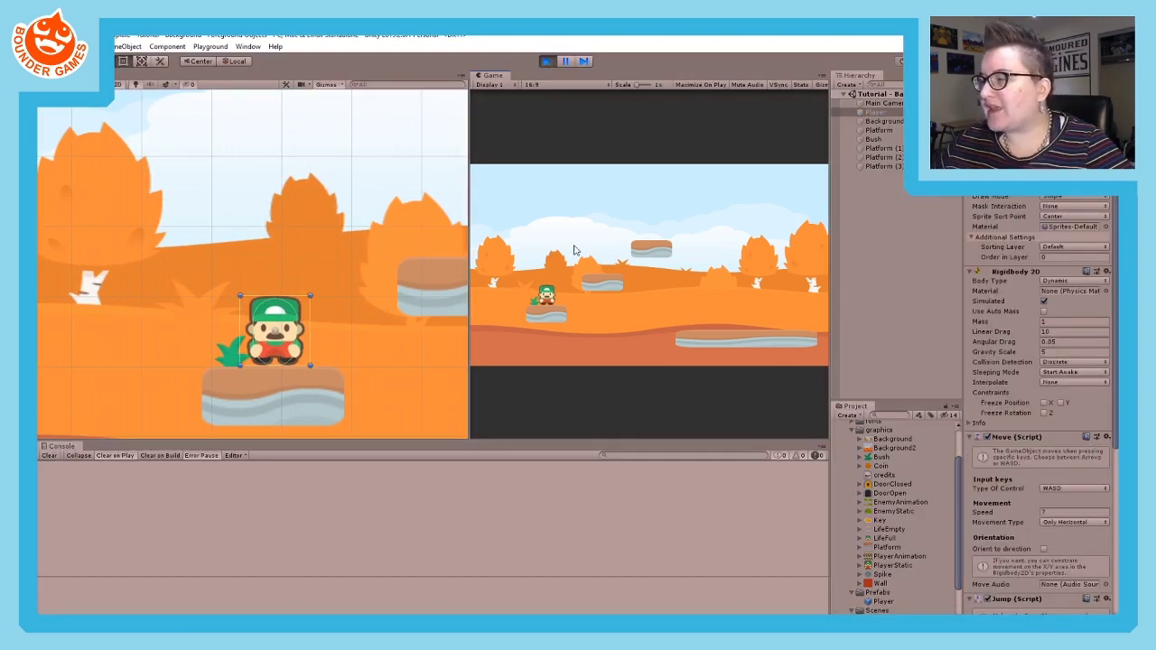
key(d)
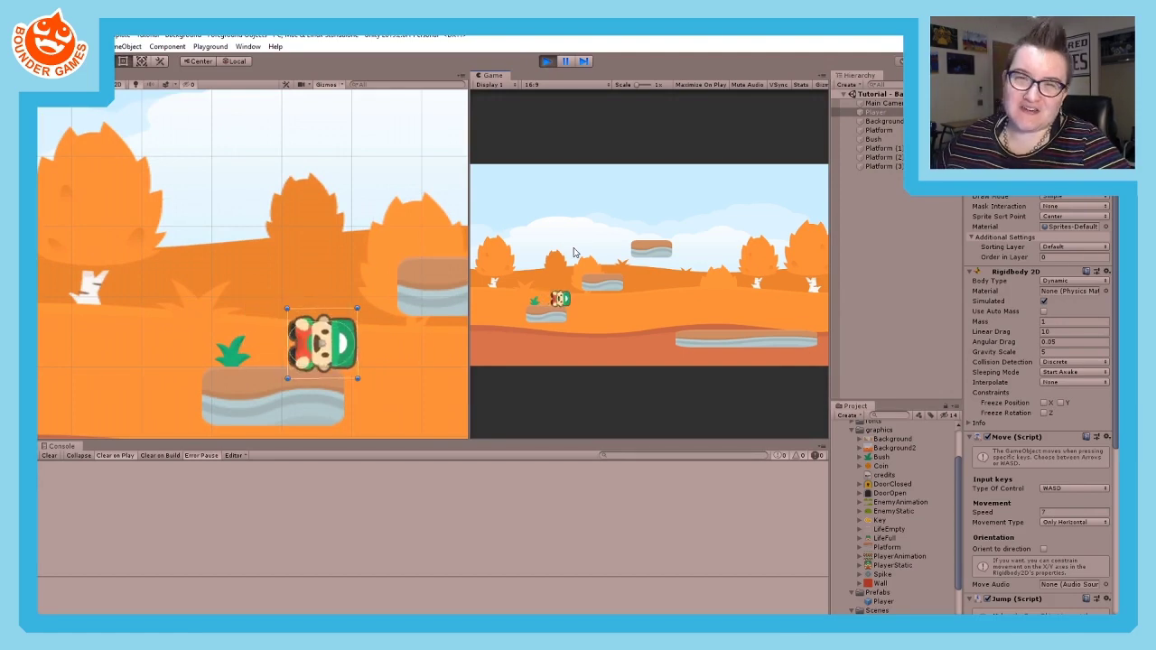
key(a)
key(d)
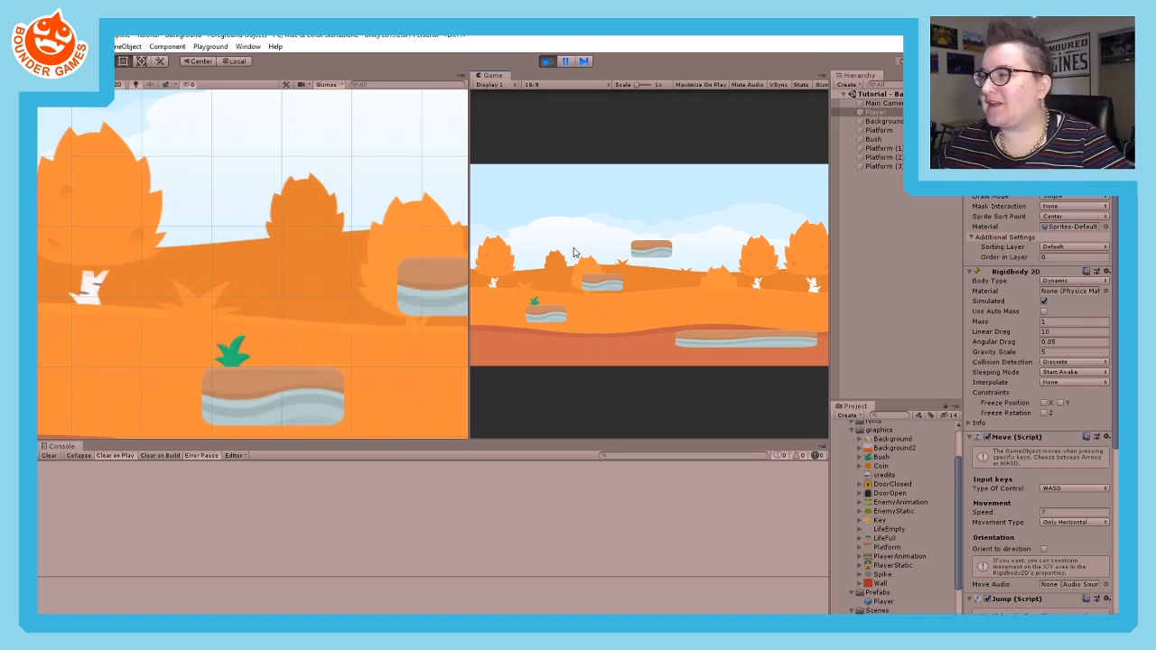
click(550, 61)
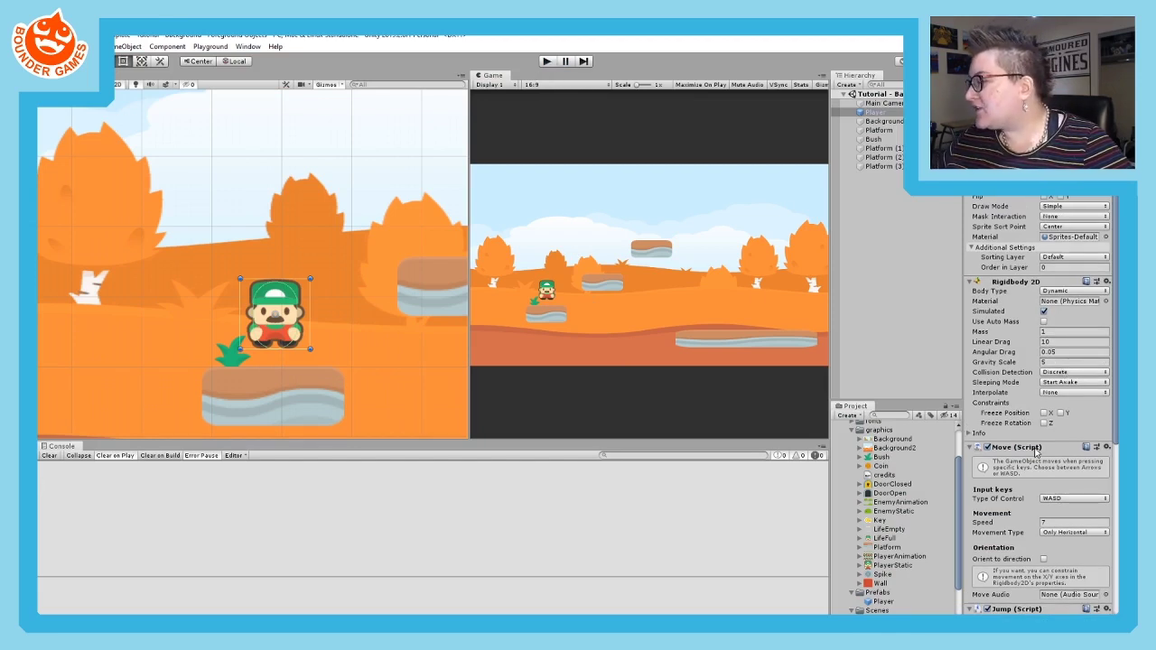
- Freeze the Player's Z rotation in the Rigidbody 2D constraints
click(981, 404)
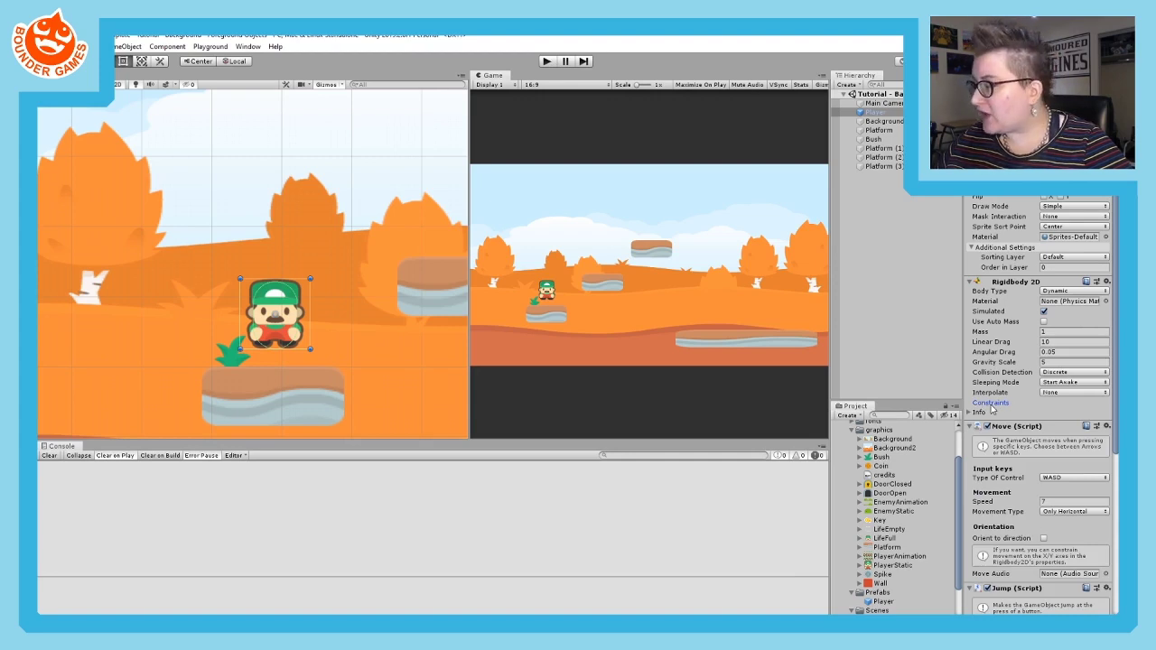
click(991, 404)
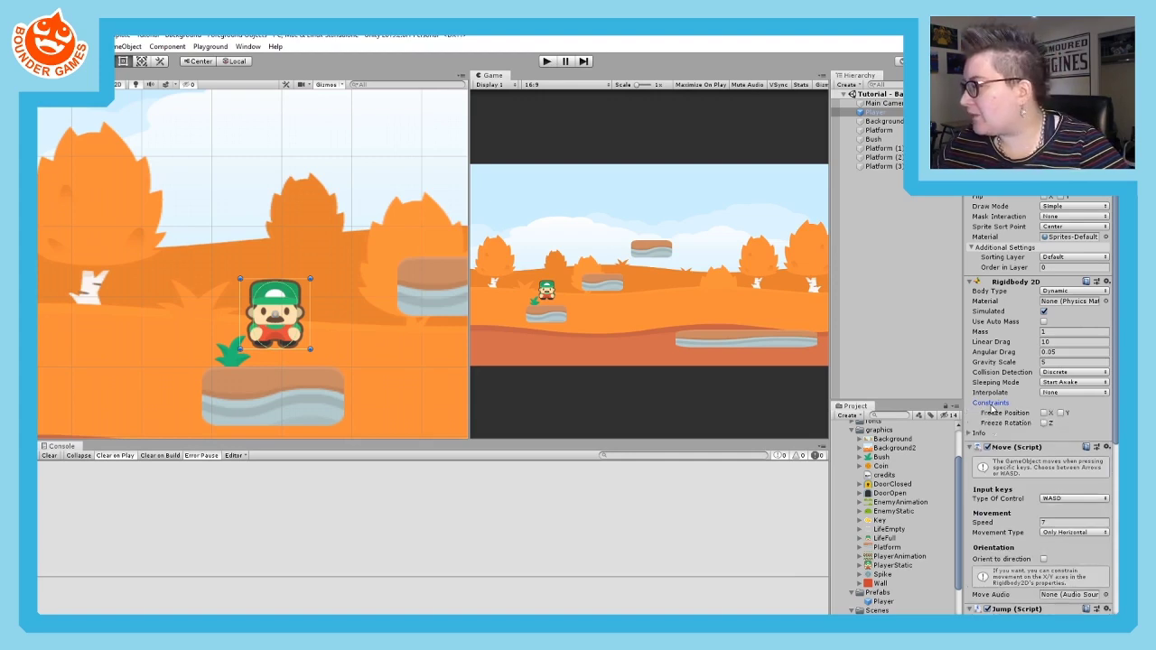
click(1045, 423)
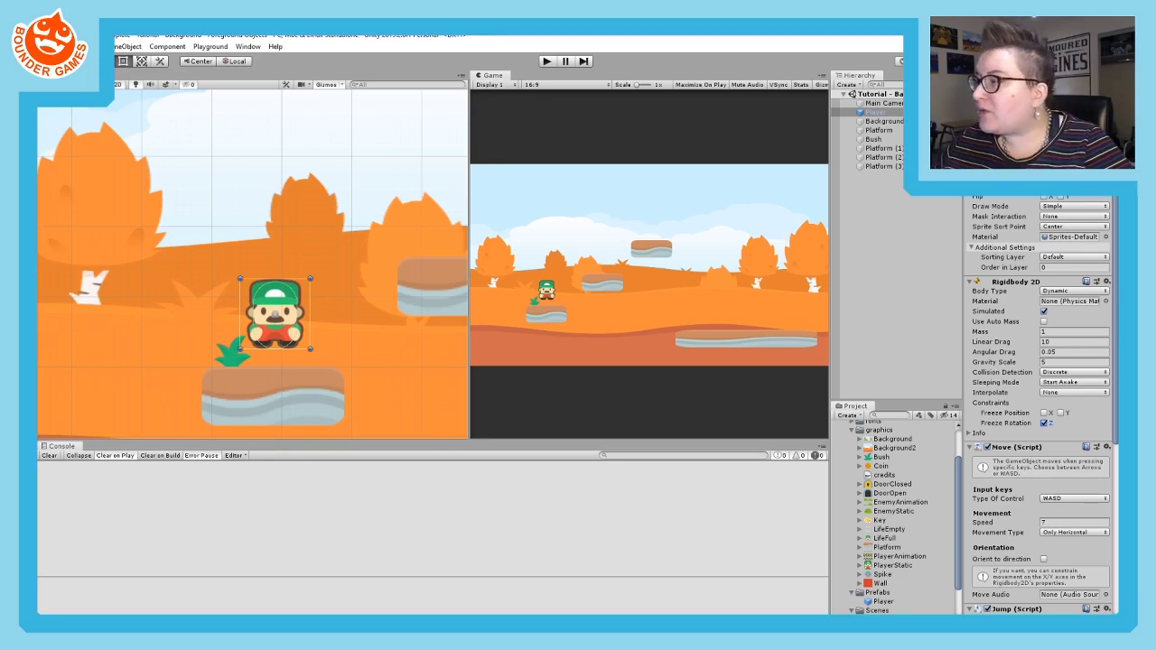
- Play-test moving right and jumping from the leftmost platform to the next one, and stop the game
click(546, 61)
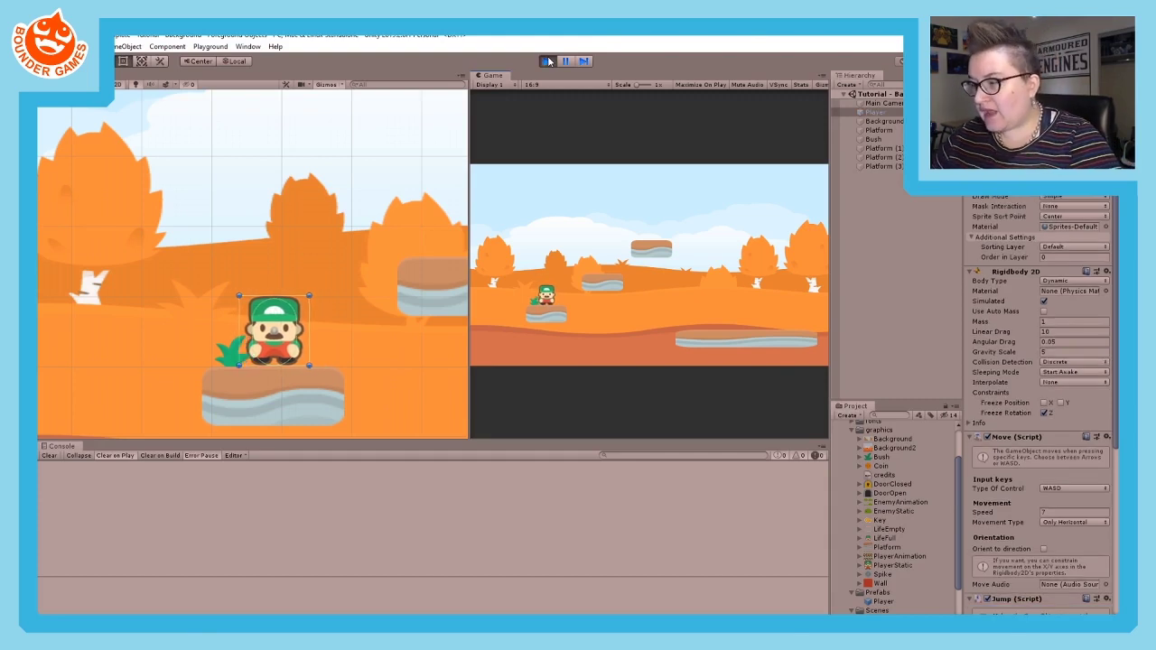
key(d)
key(space)
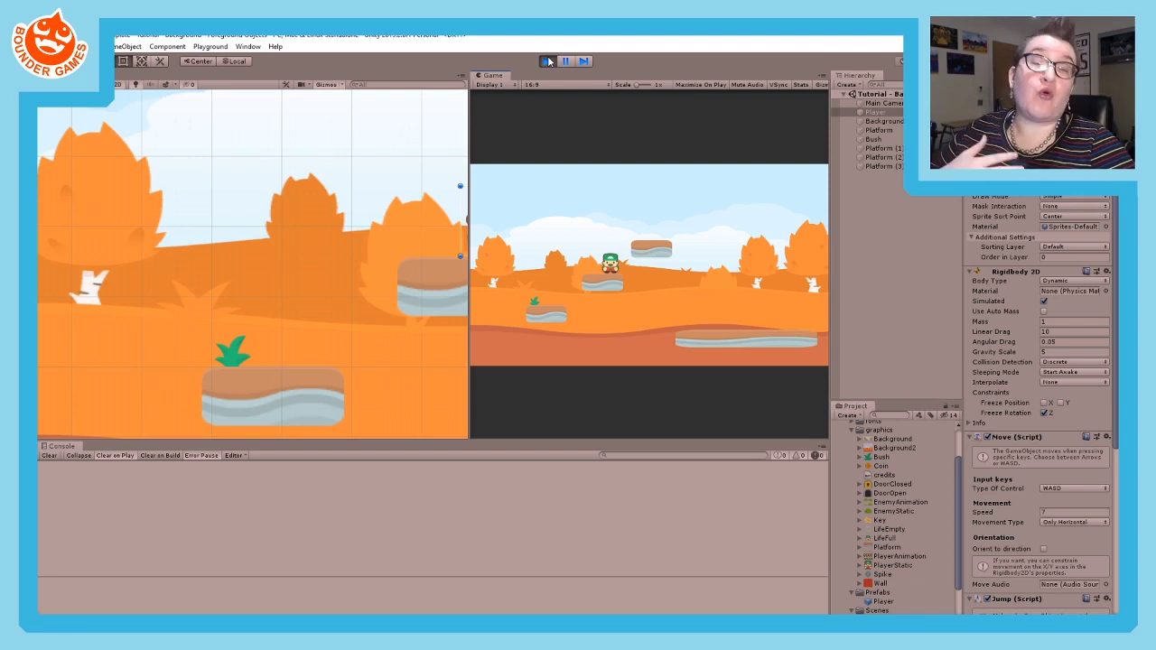
click(546, 62)
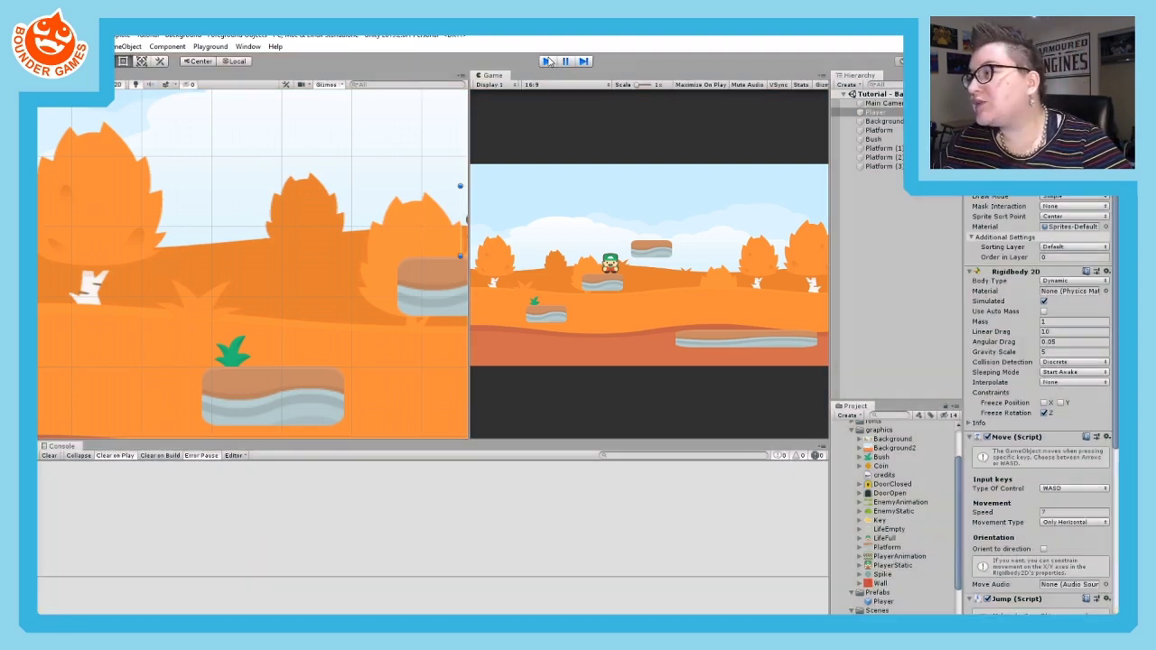
- Select all four platforms together, assign them the Ground tag, and check the tag selection
scroll(271, 271, down, 6)
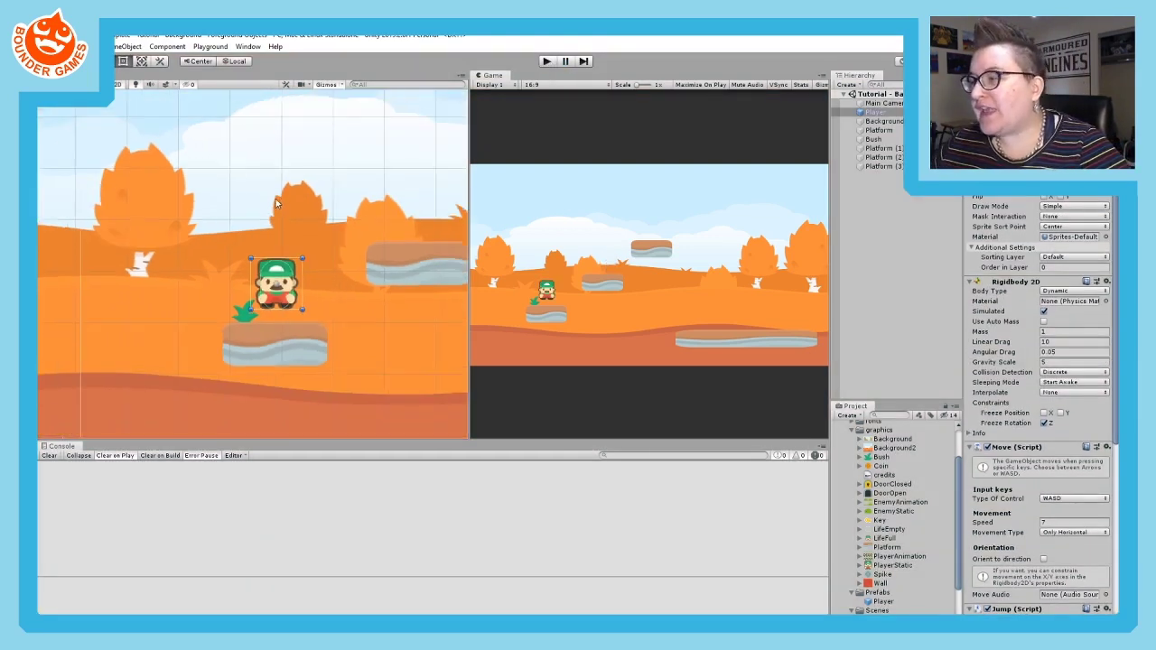
middle_drag(277, 277, 197, 277)
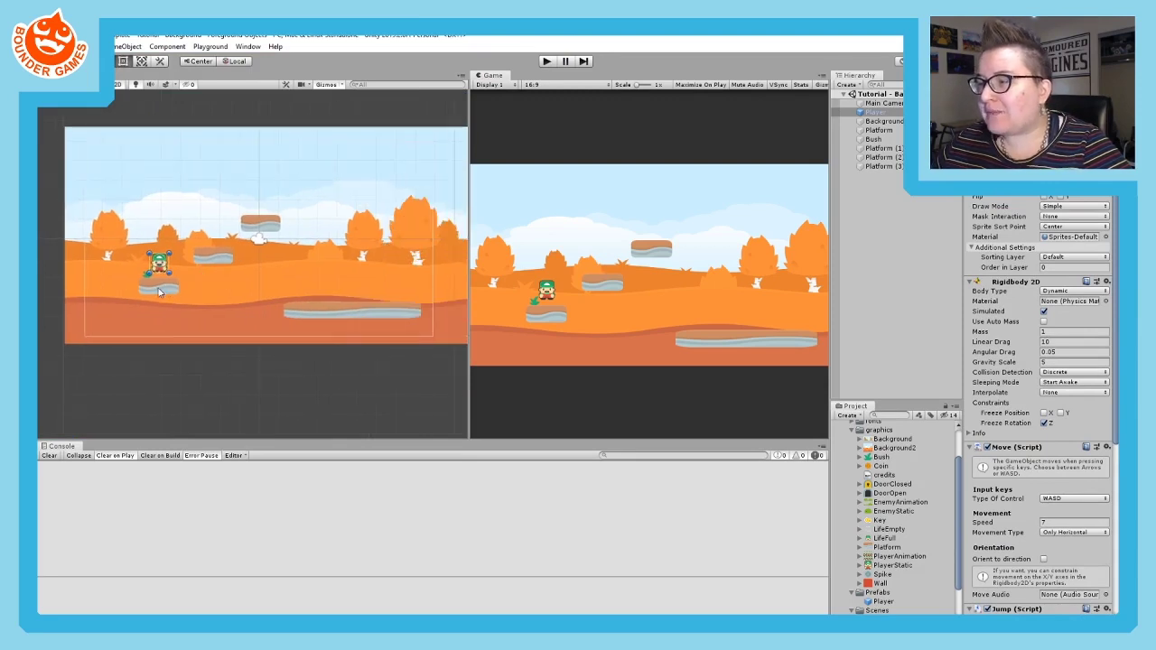
click(159, 289)
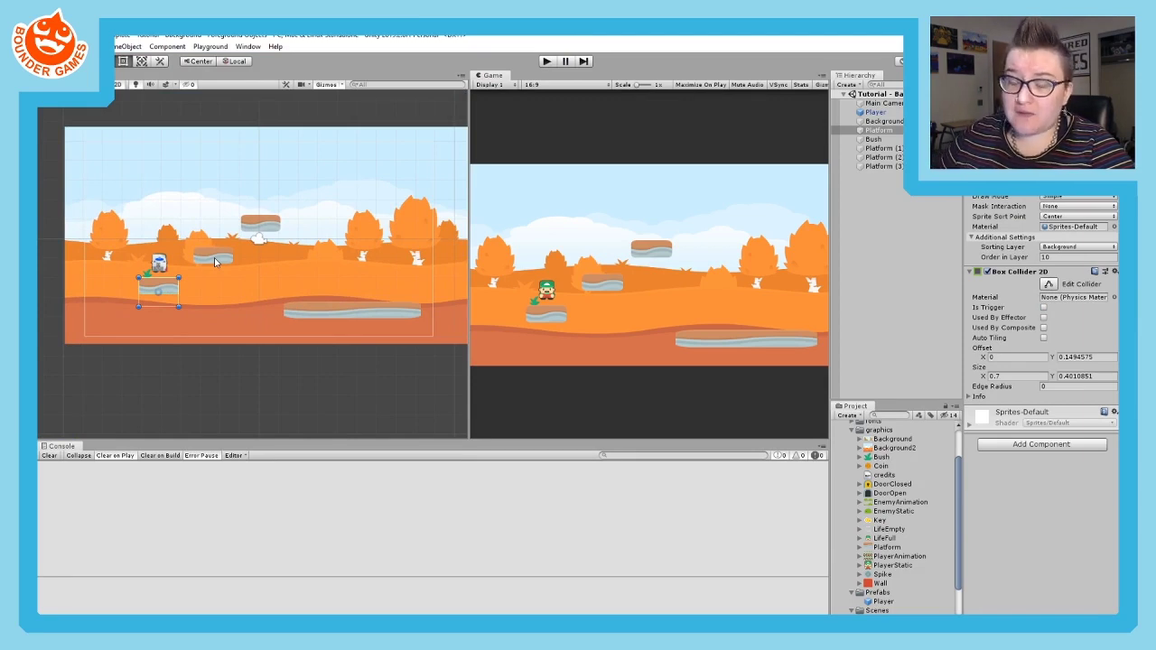
ctrl+click(213, 260)
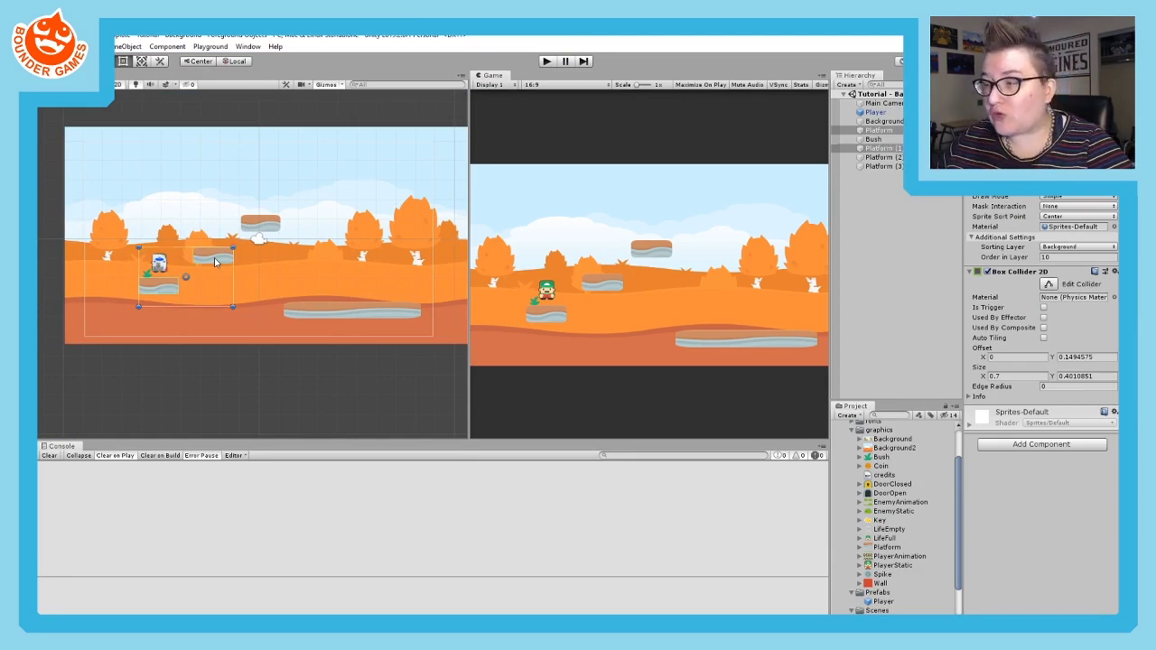
ctrl+click(261, 224)
ctrl+click(328, 312)
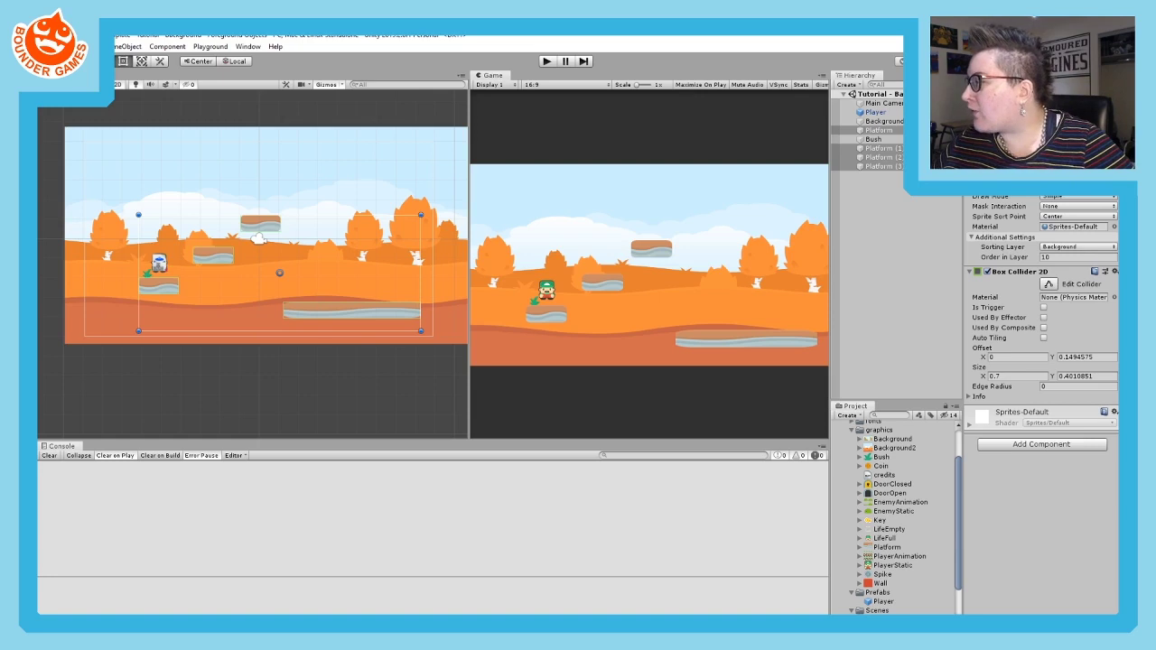
click(1016, 99)
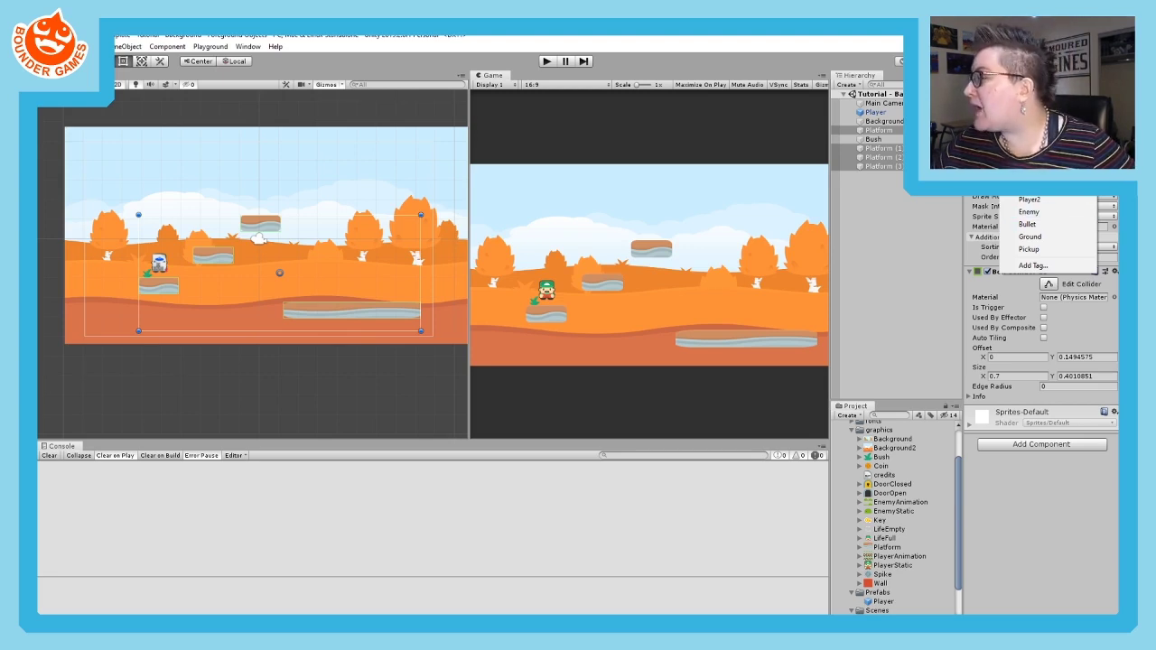
click(1034, 237)
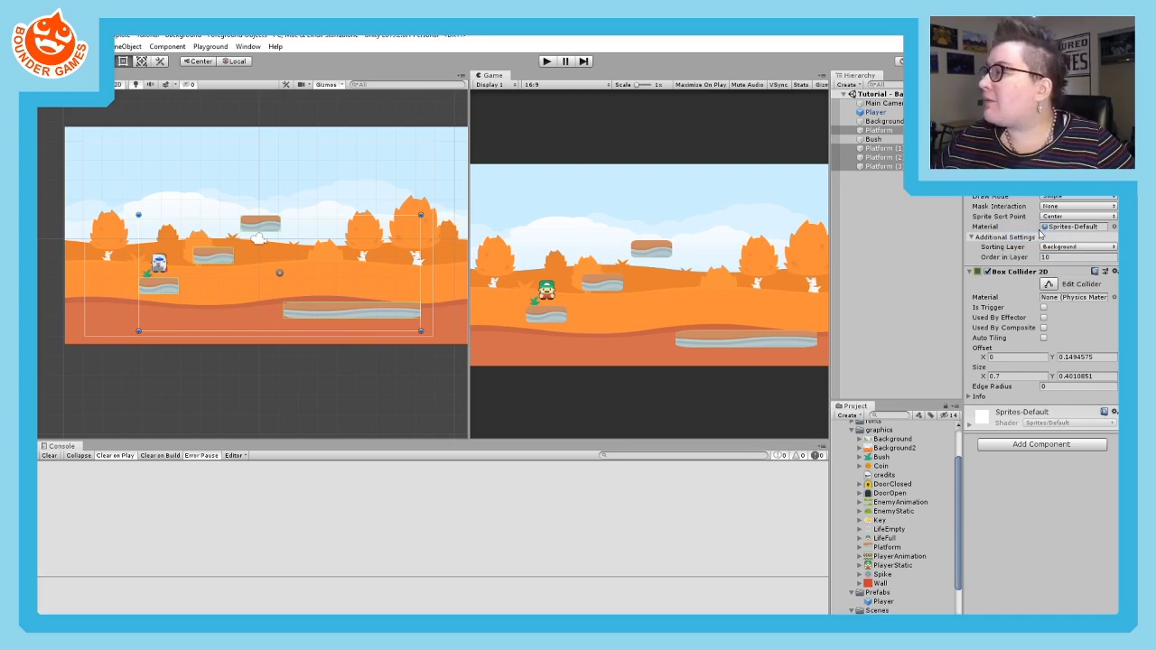
click(1048, 185)
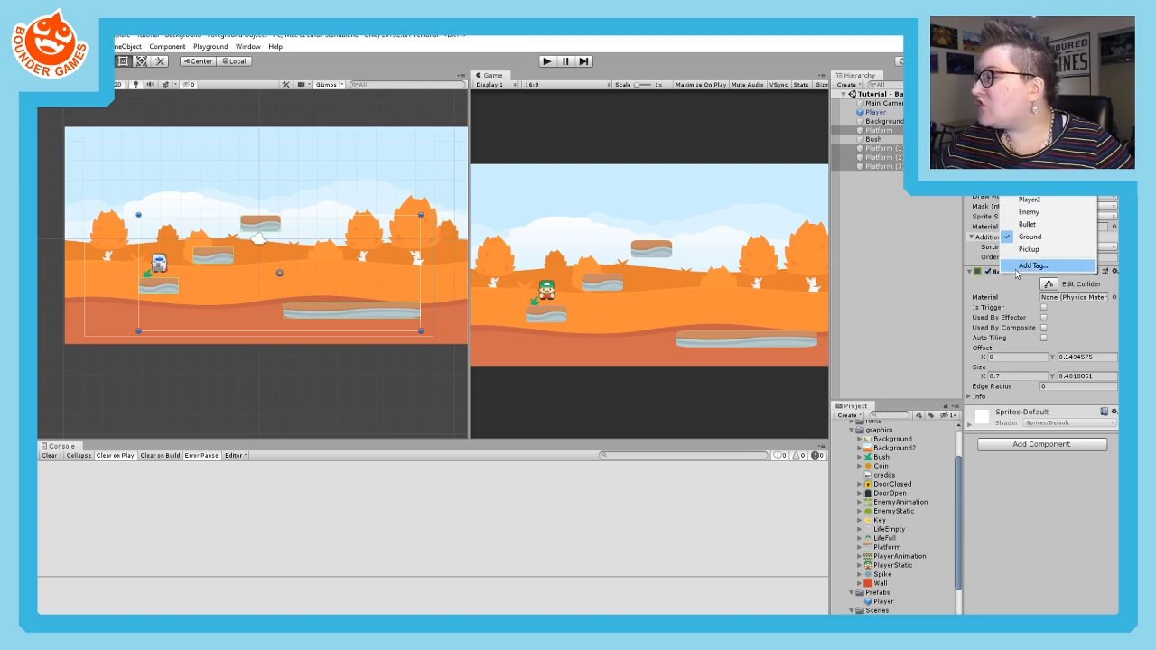
click(1041, 502)
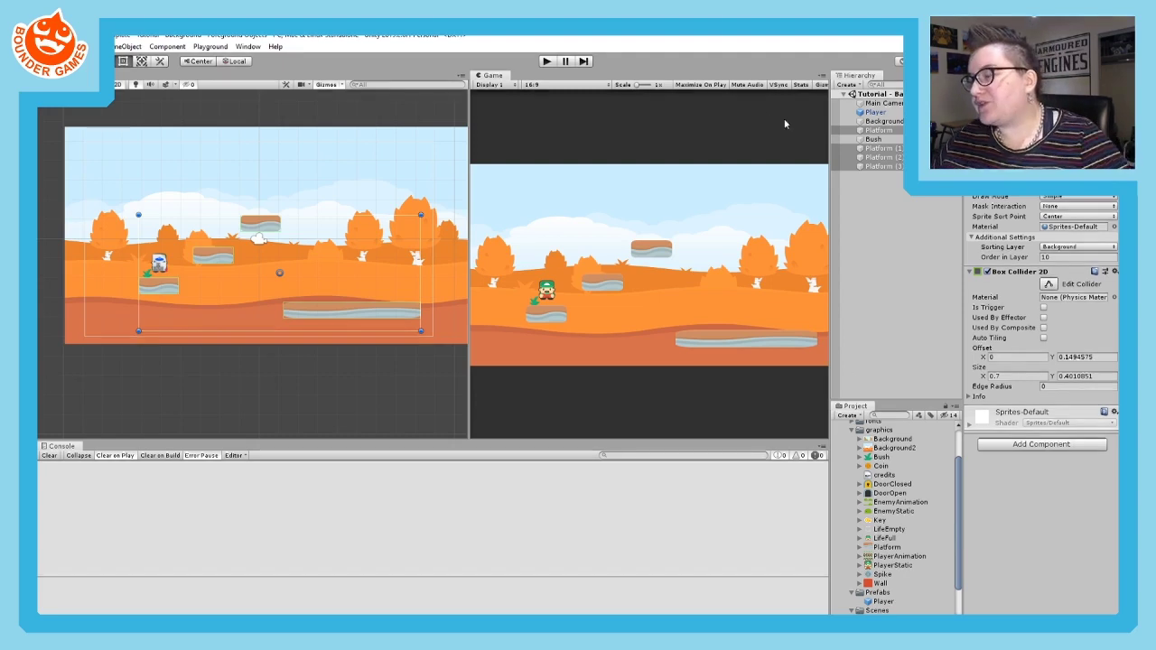
- Start a play-test and make the Player jump repeatedly in place on the leftmost platform
click(547, 62)
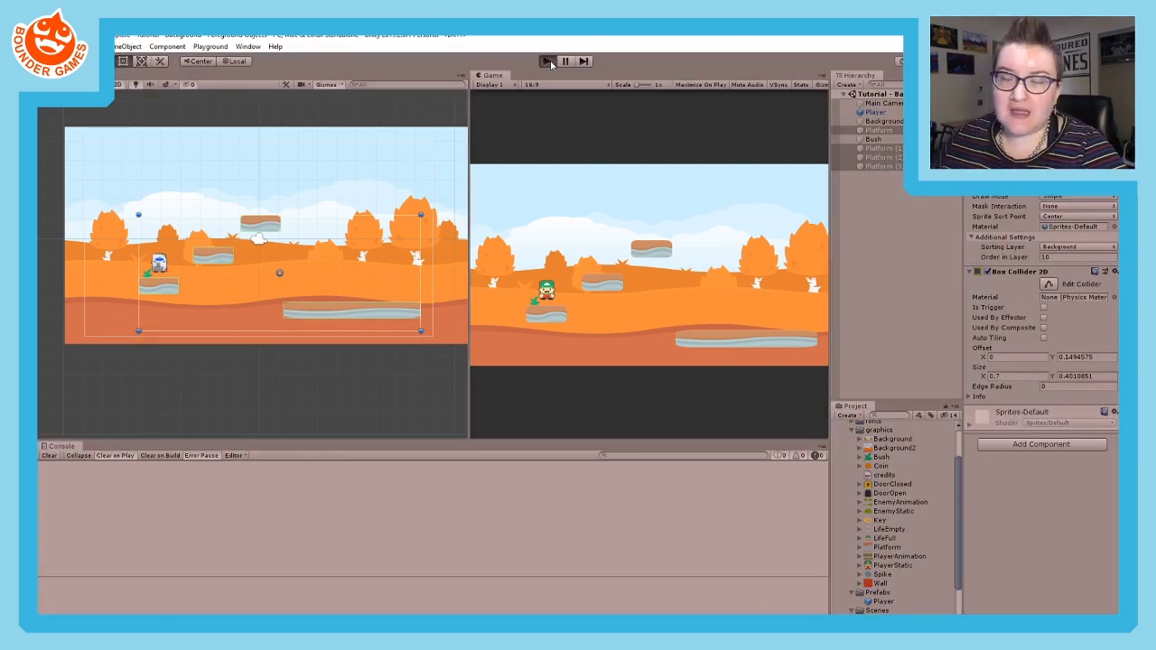
key(space)
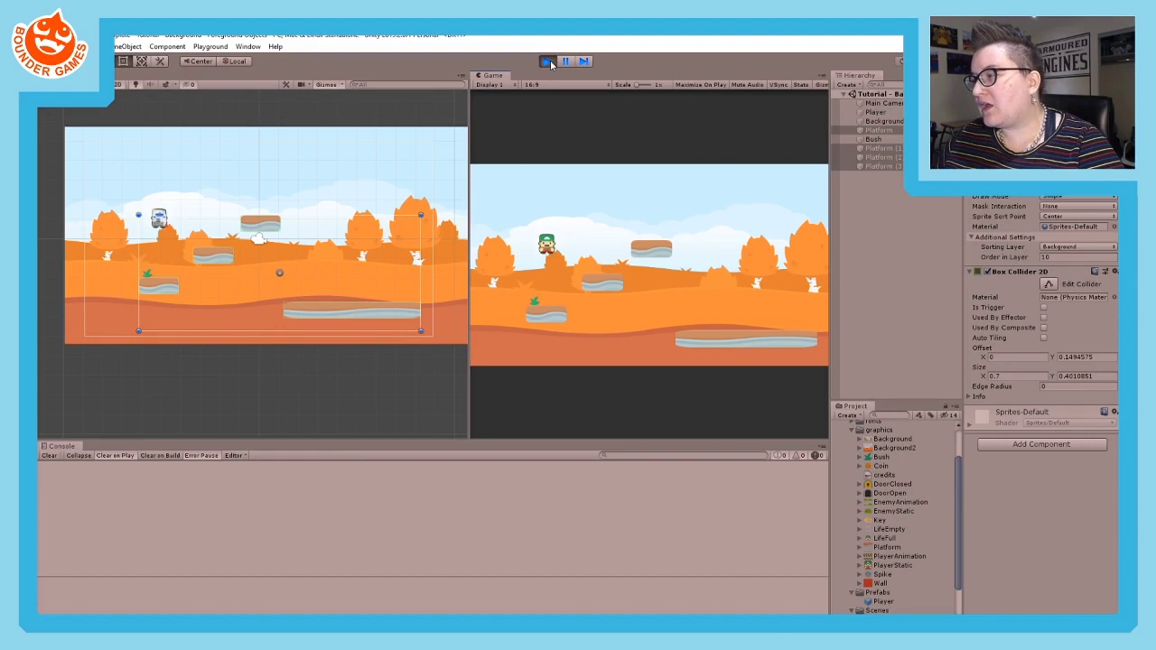
key(space)
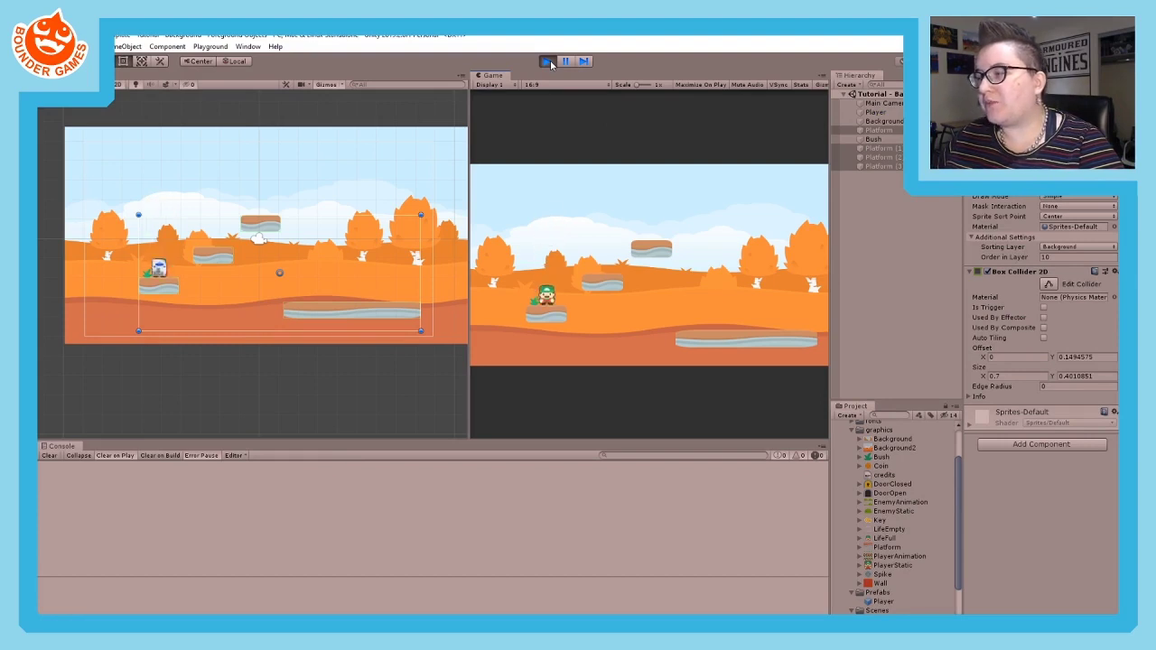
key(space)
key(space)
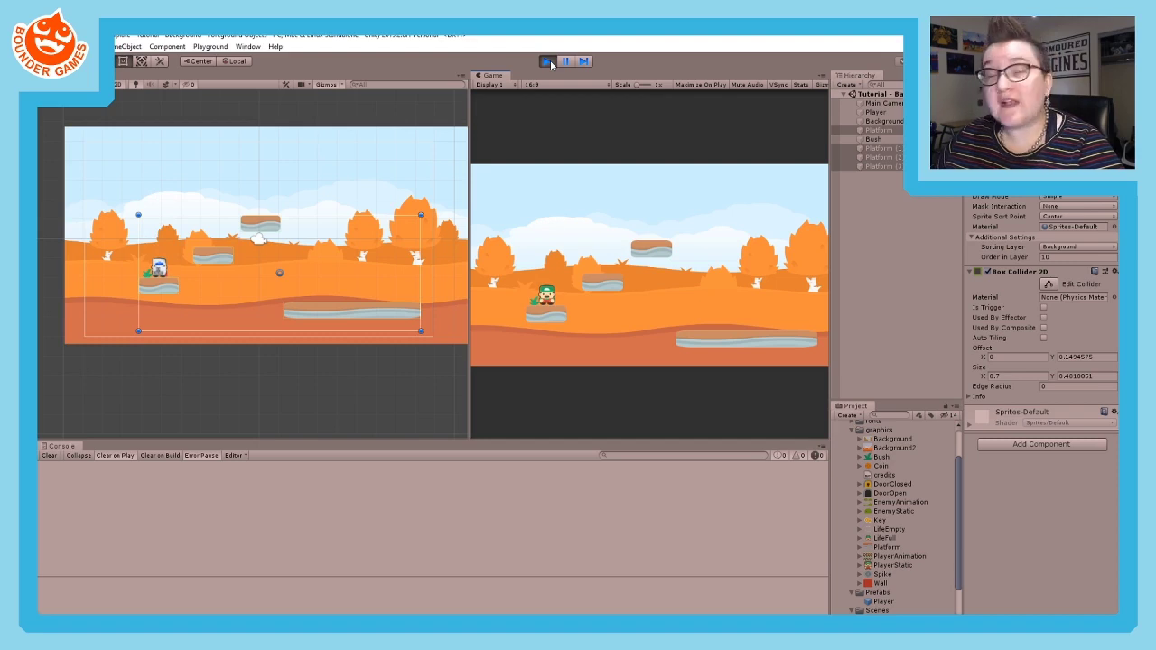
key(space)
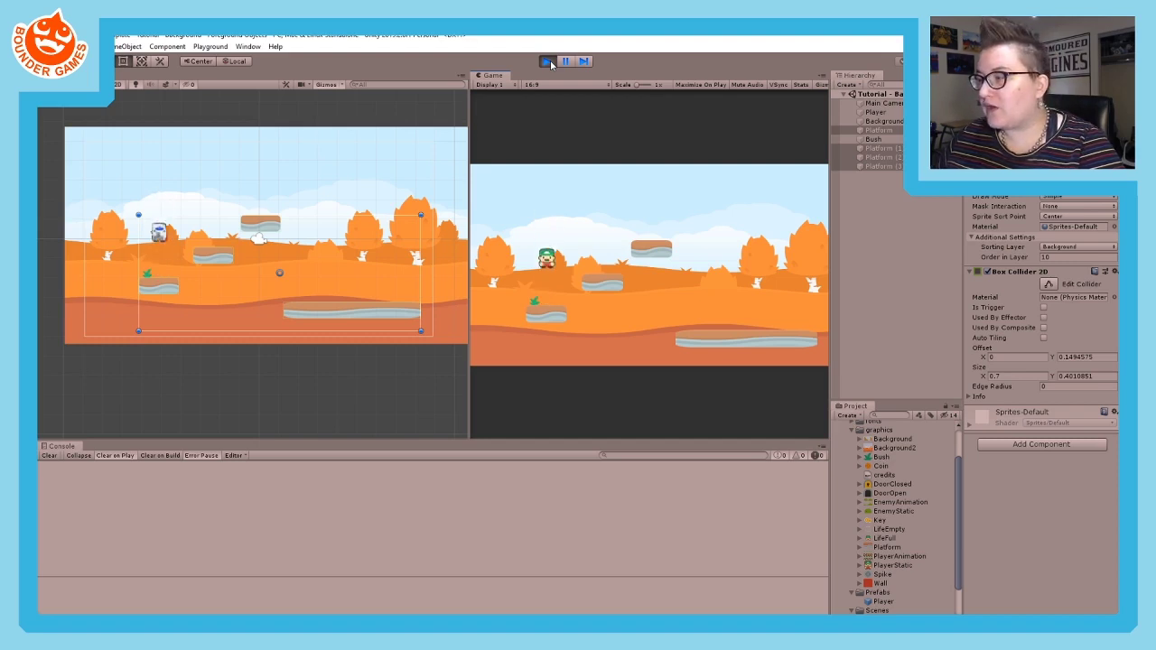
- Jump the Player rightward across the platforms and back left, and stop the game
key(space)
key(Right)
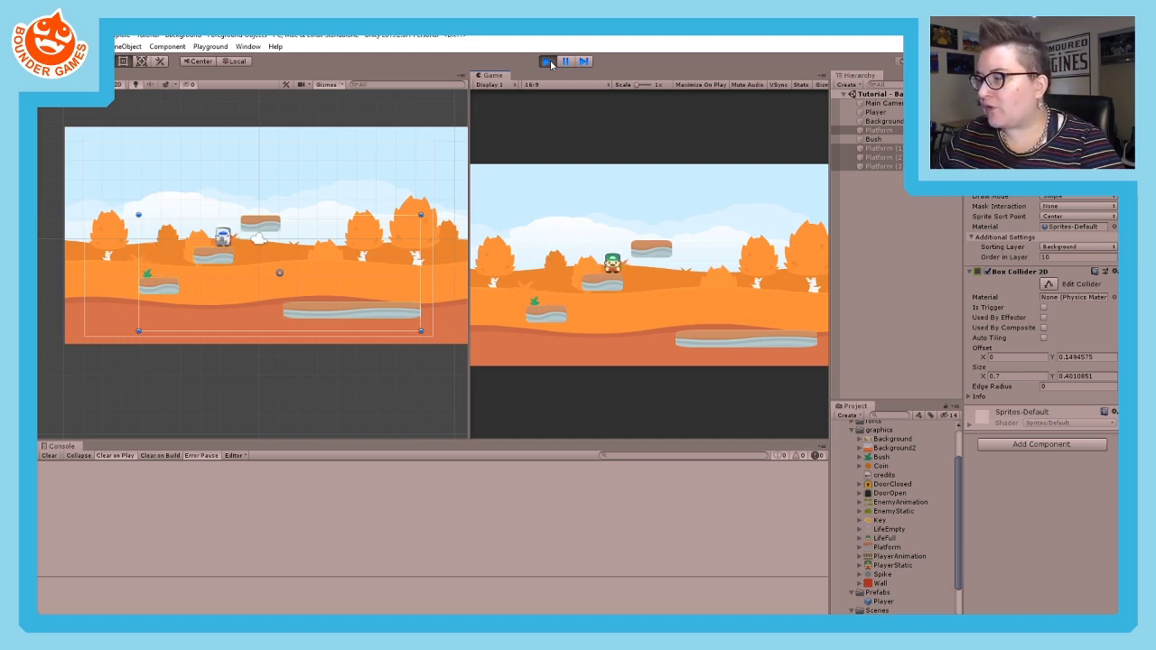
key(space)
key(Right)
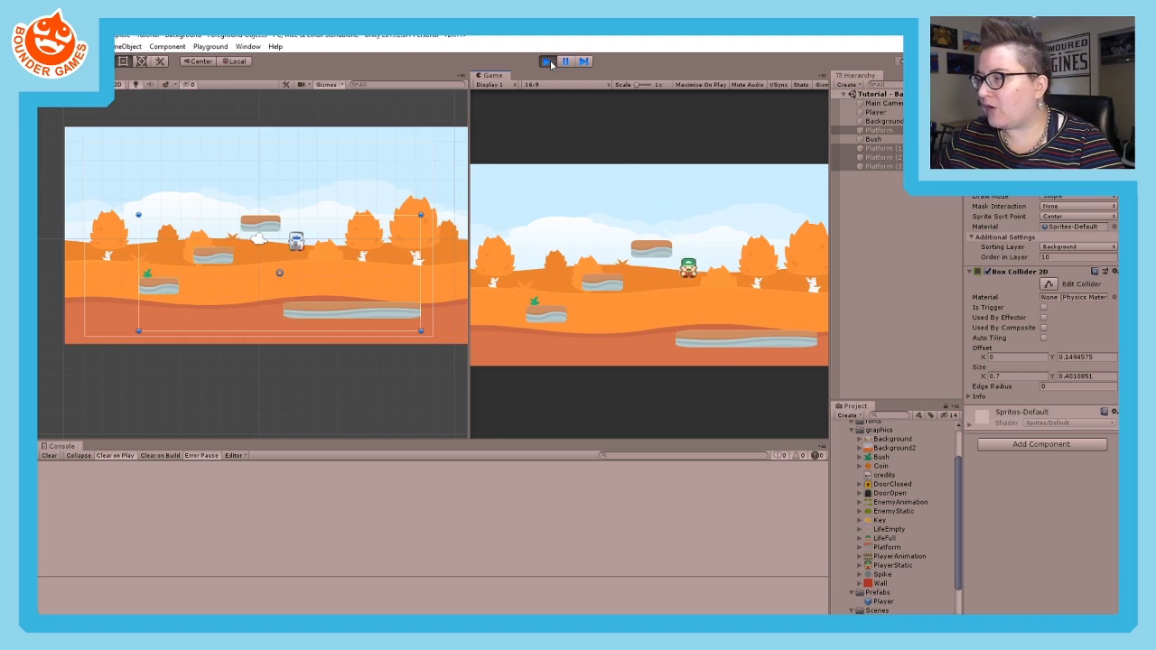
key(space)
key(Left)
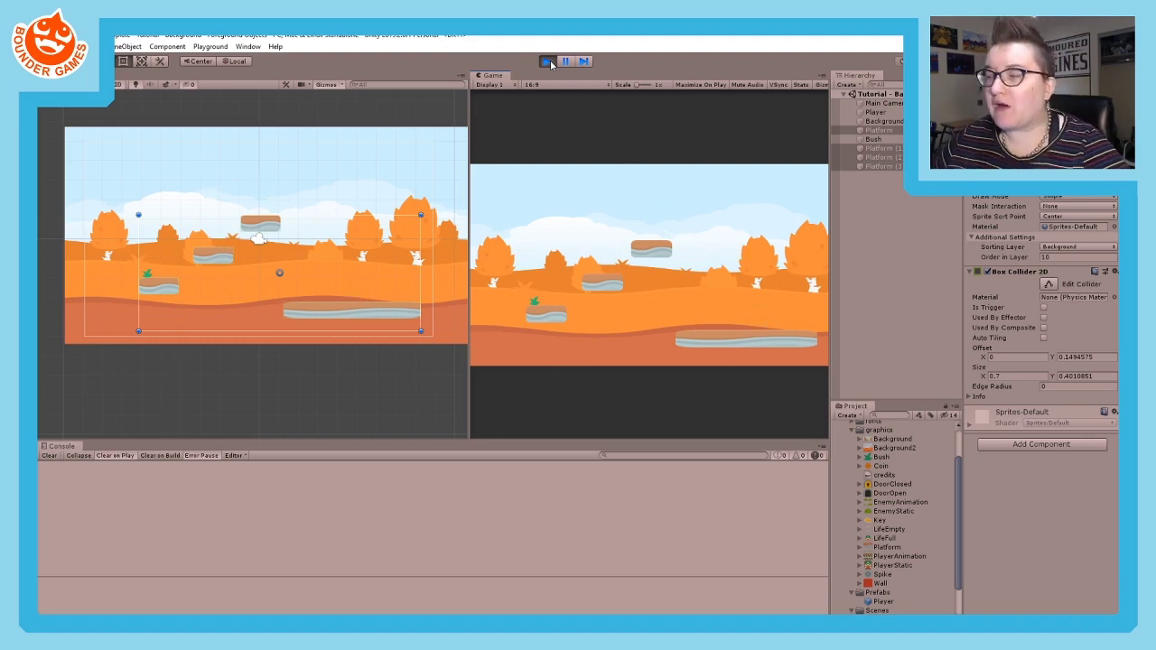
click(548, 61)
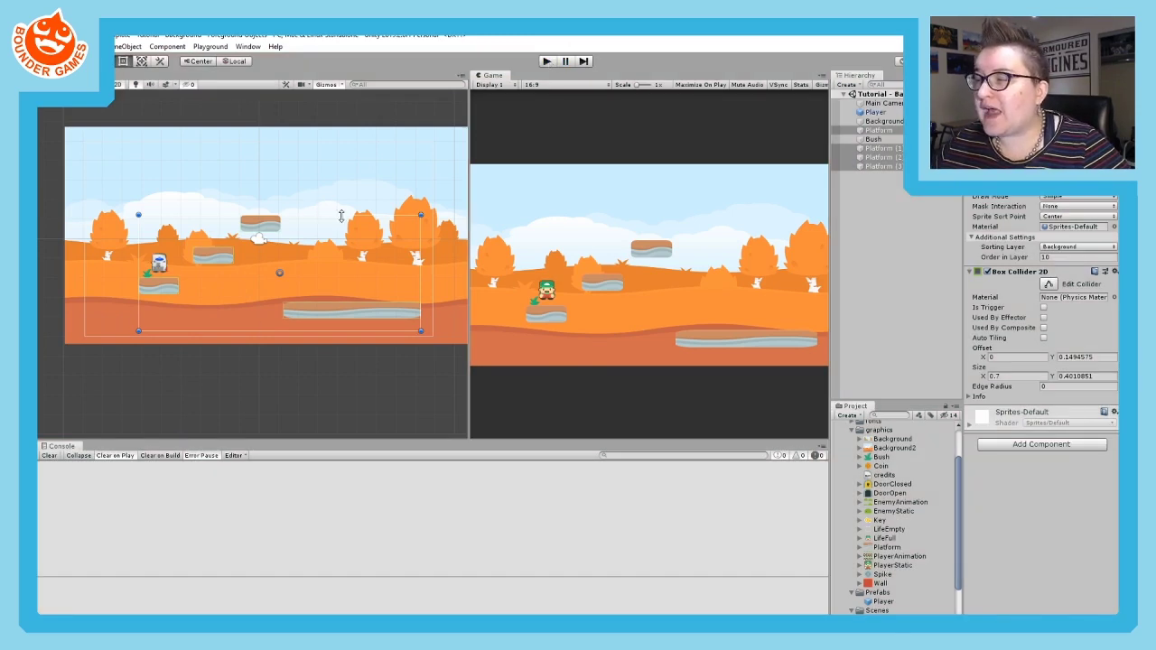
- Play-test jumping right from the leftmost platform with repeated jumps and a move back left, and stop the game
click(547, 62)
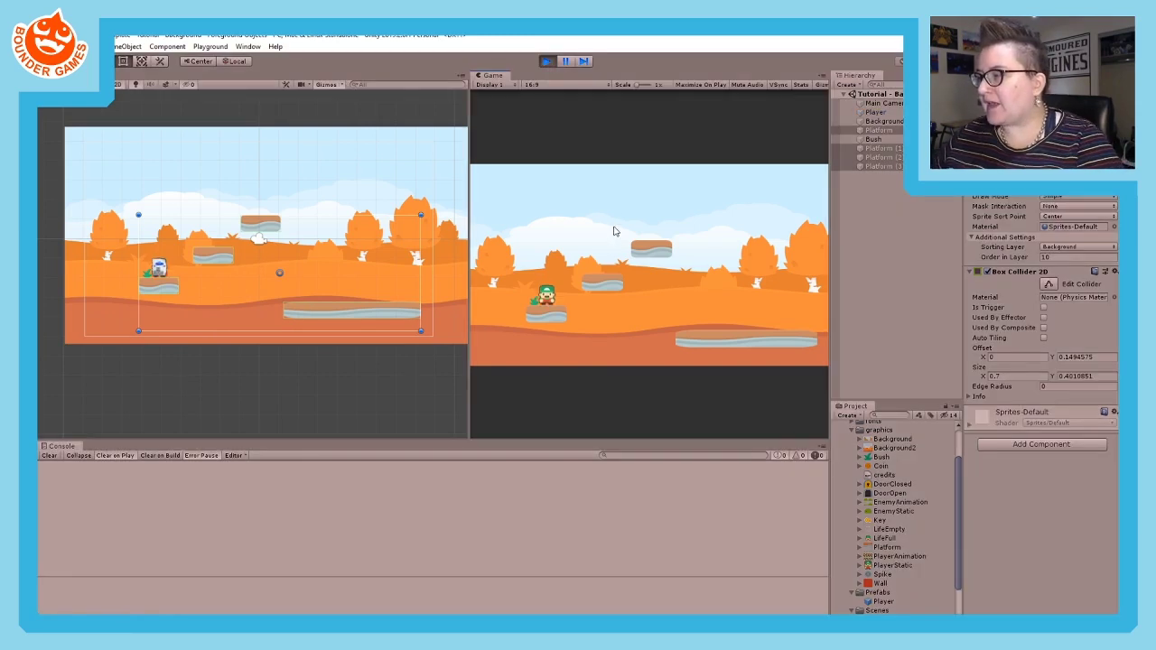
key(space)
key(Right)
key(space)
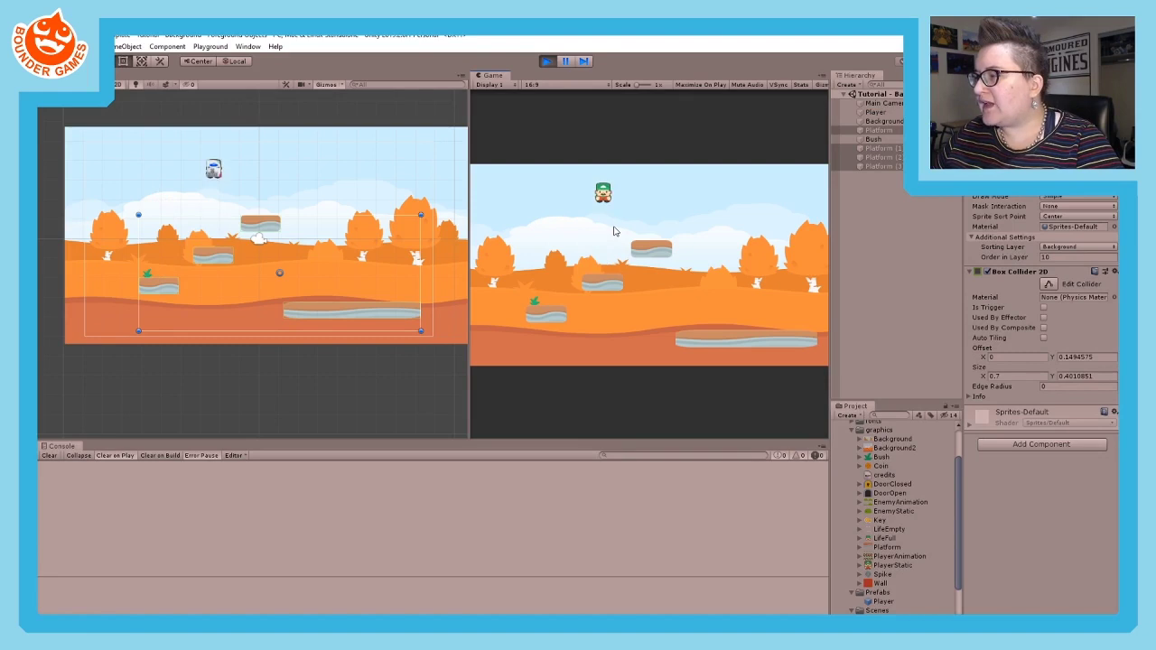
key(space)
key(Left)
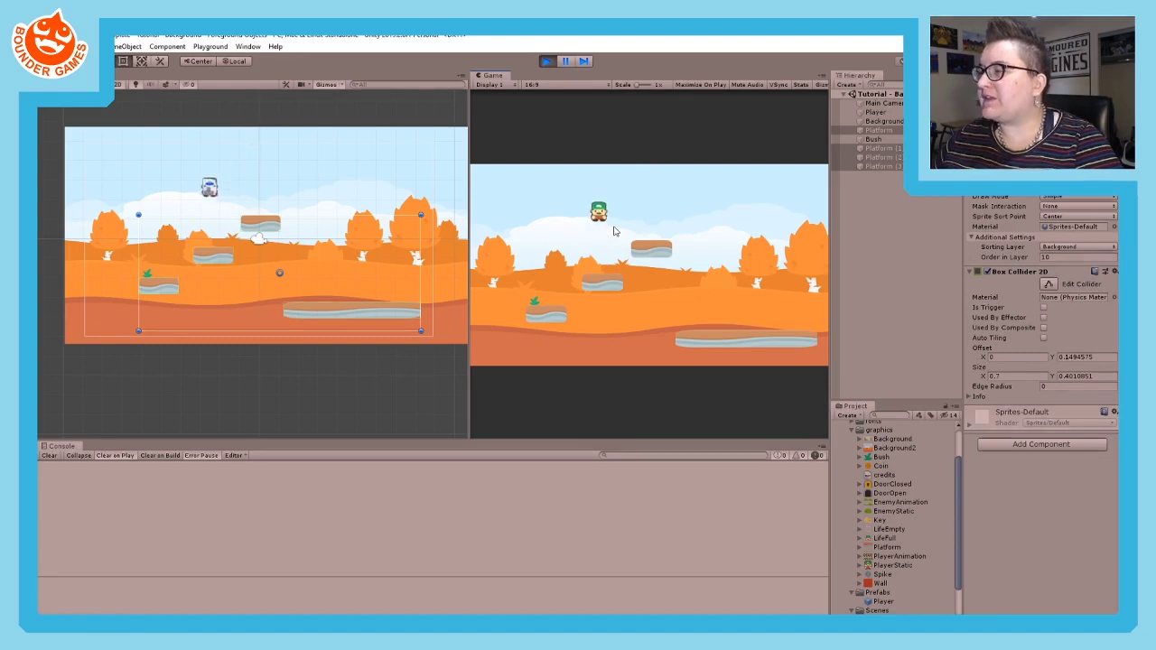
click(547, 61)
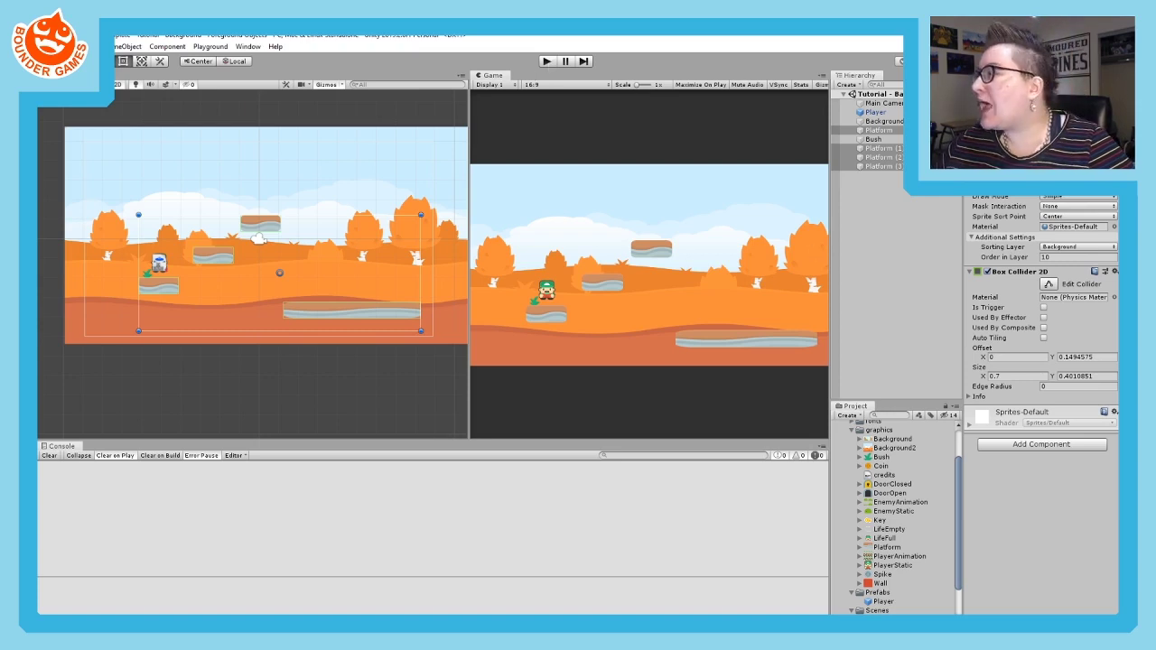
- Set the Player sprite's sorting layer to Gameplay
click(873, 113)
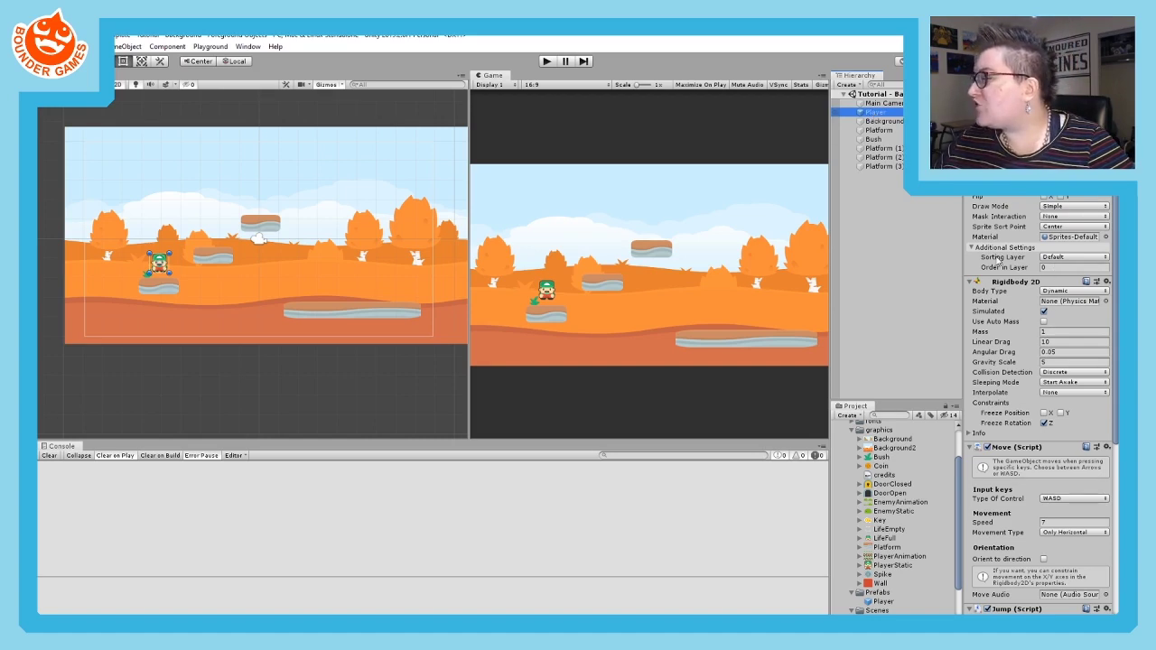
click(1052, 257)
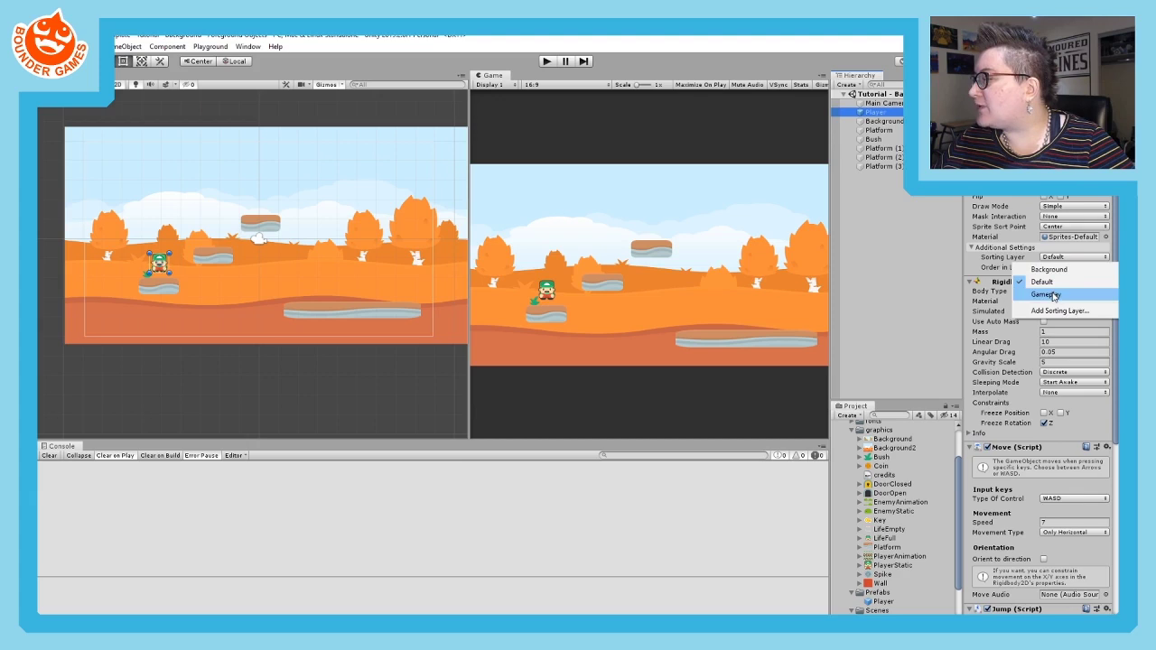
click(1053, 296)
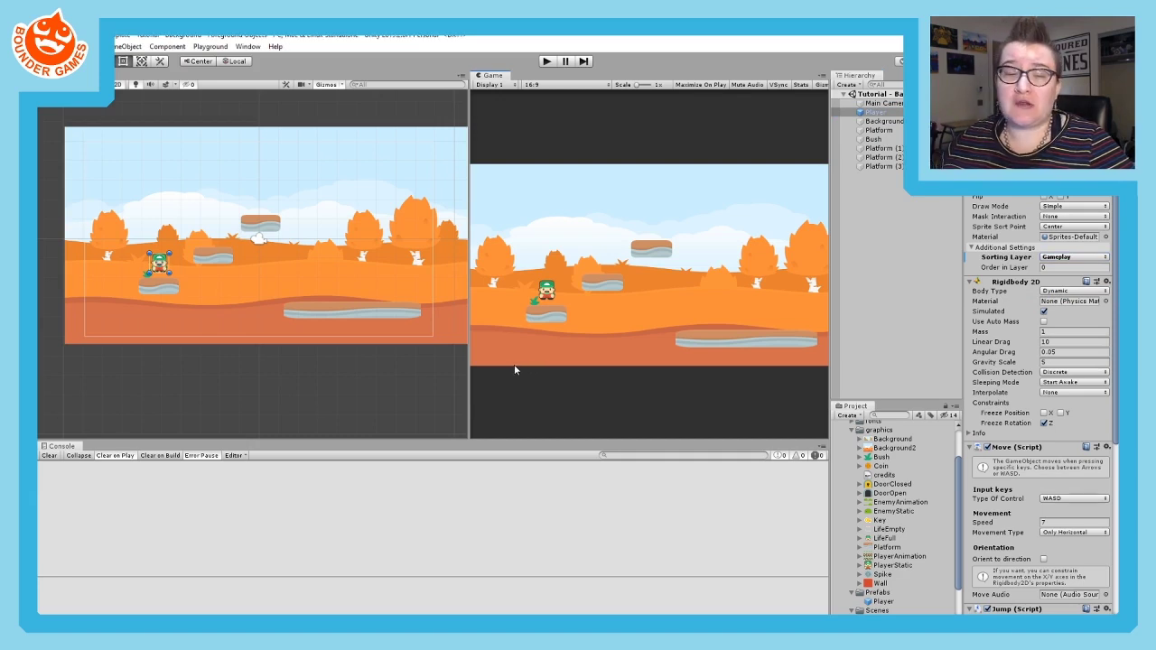
- Turn the Playground mode on
click(217, 48)
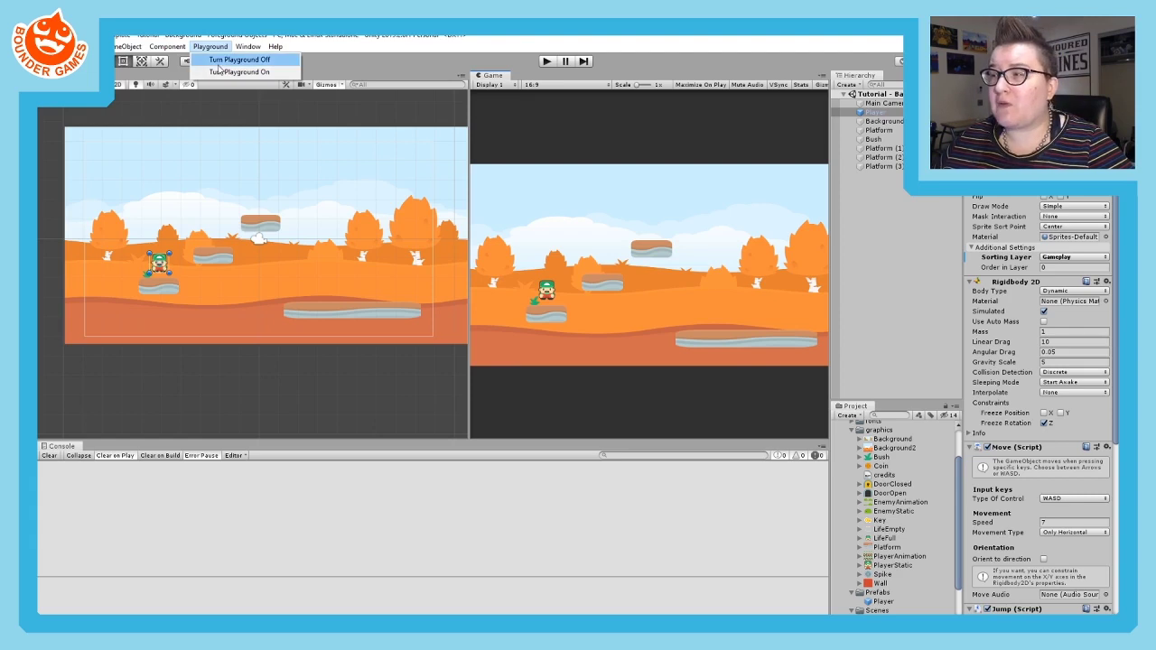
click(220, 75)
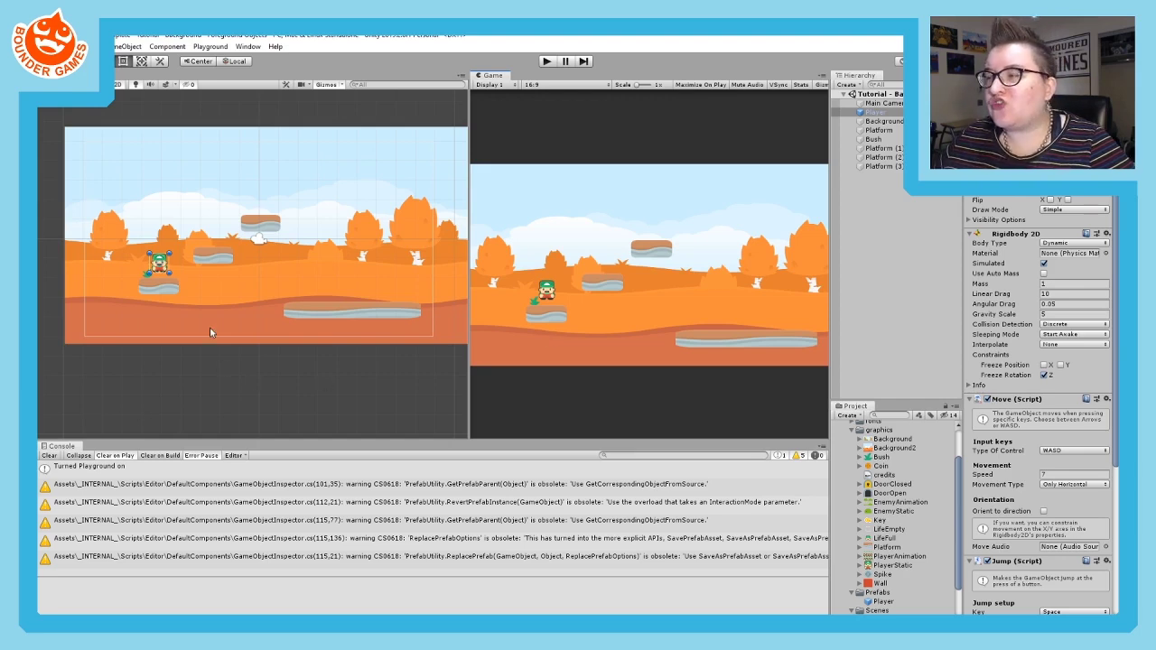
- Duplicate the highest platform twice, placing one copy at the background's right edge and the other higher and farther right
scroll(211, 331, down, 3)
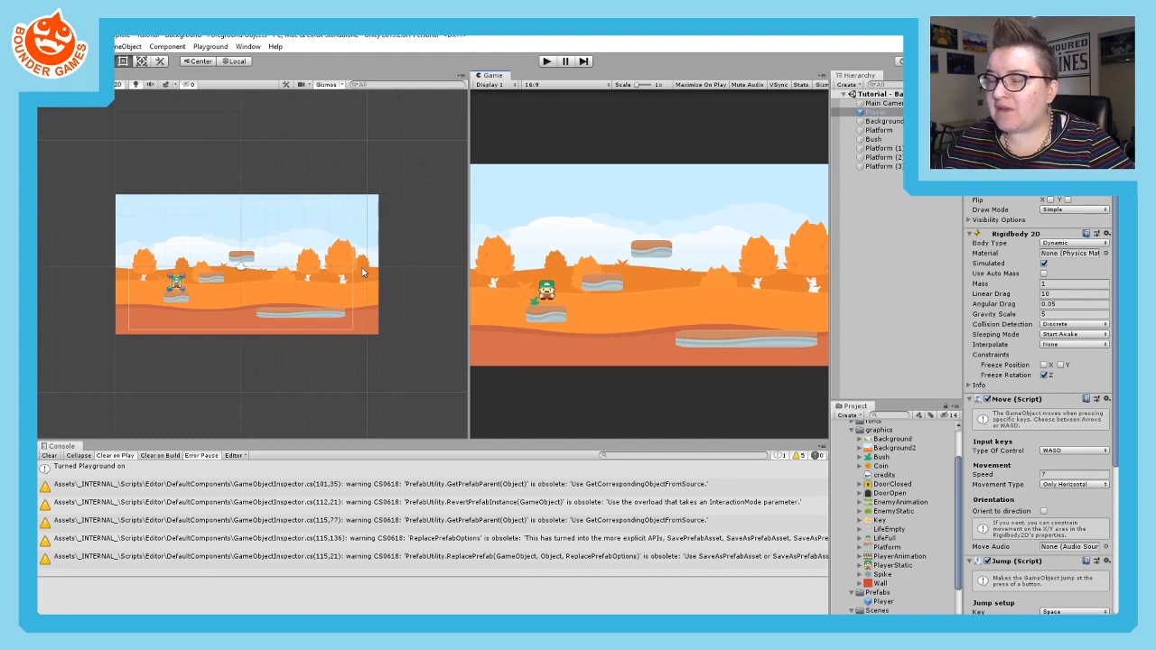
click(238, 258)
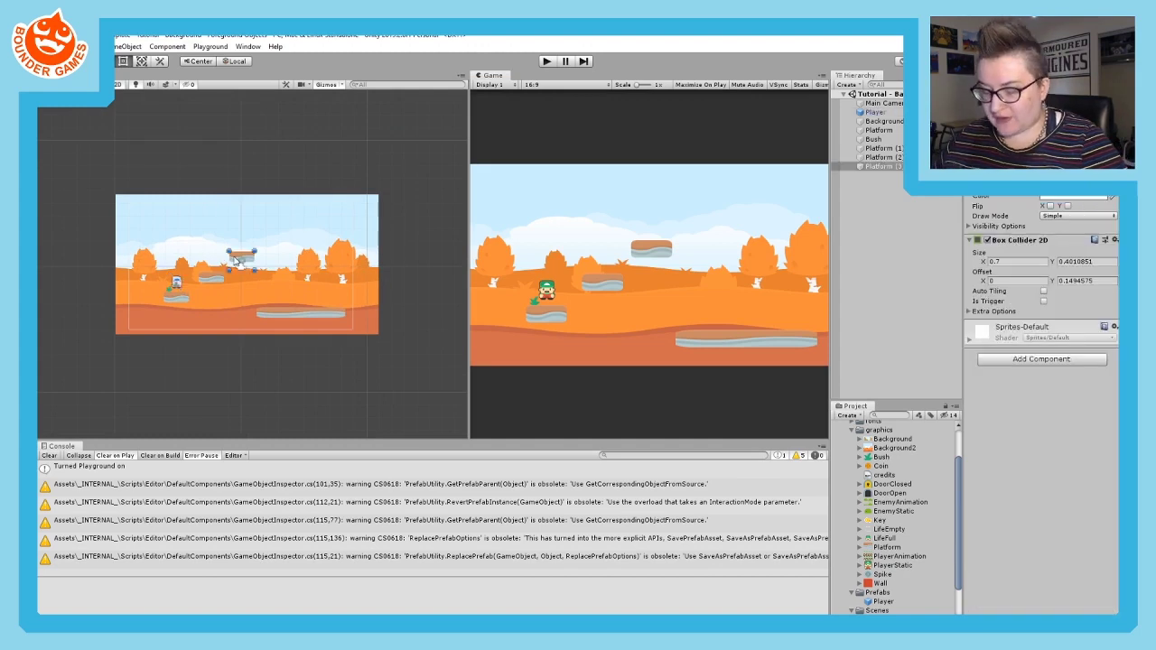
key(ctrl+d)
drag(244, 259, 395, 290)
key(ctrl+d)
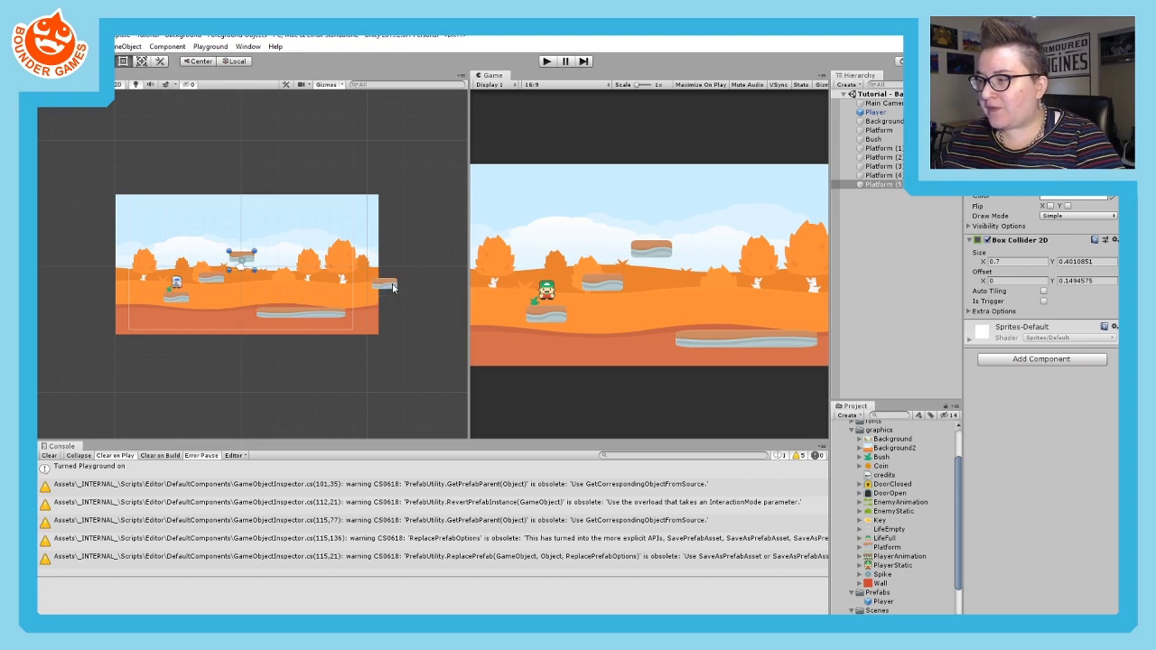
click(402, 290)
click(242, 258)
drag(242, 258, 431, 262)
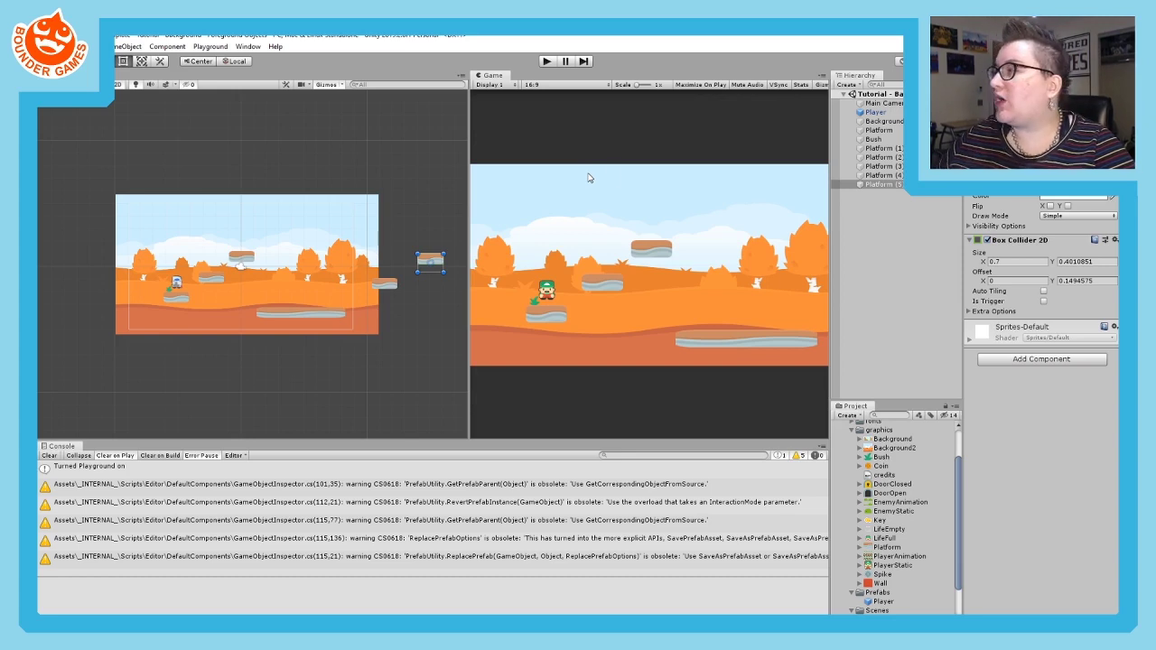
- Make the Background a child of the Main Camera, and make the Main Camera a child of the Player
click(881, 121)
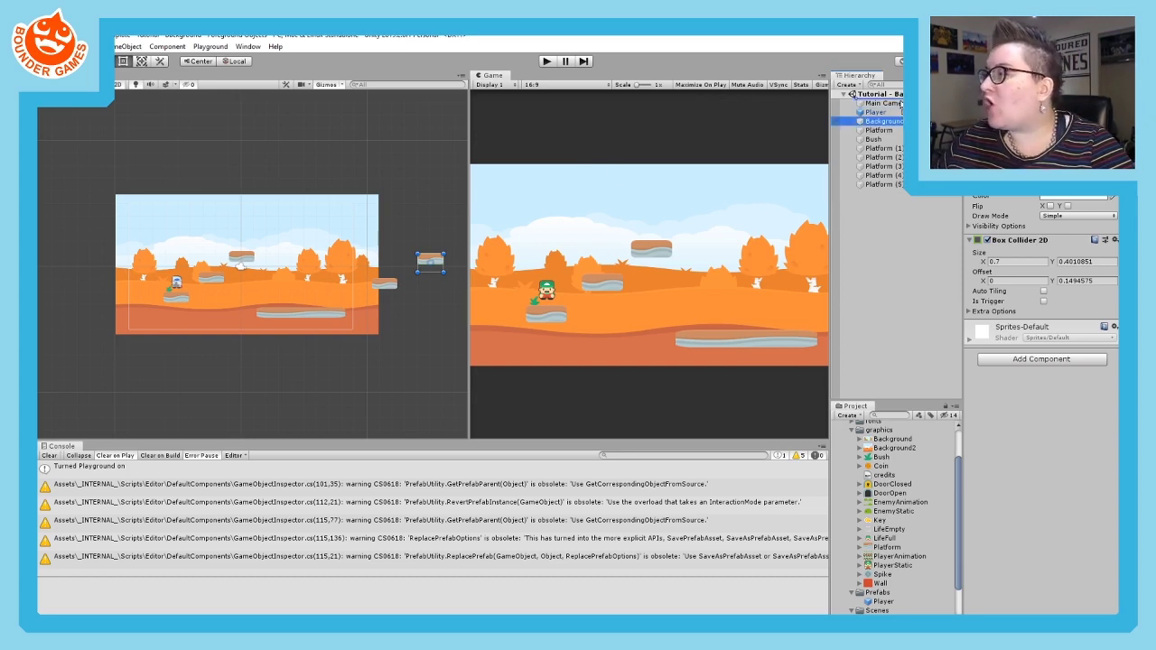
click(898, 123)
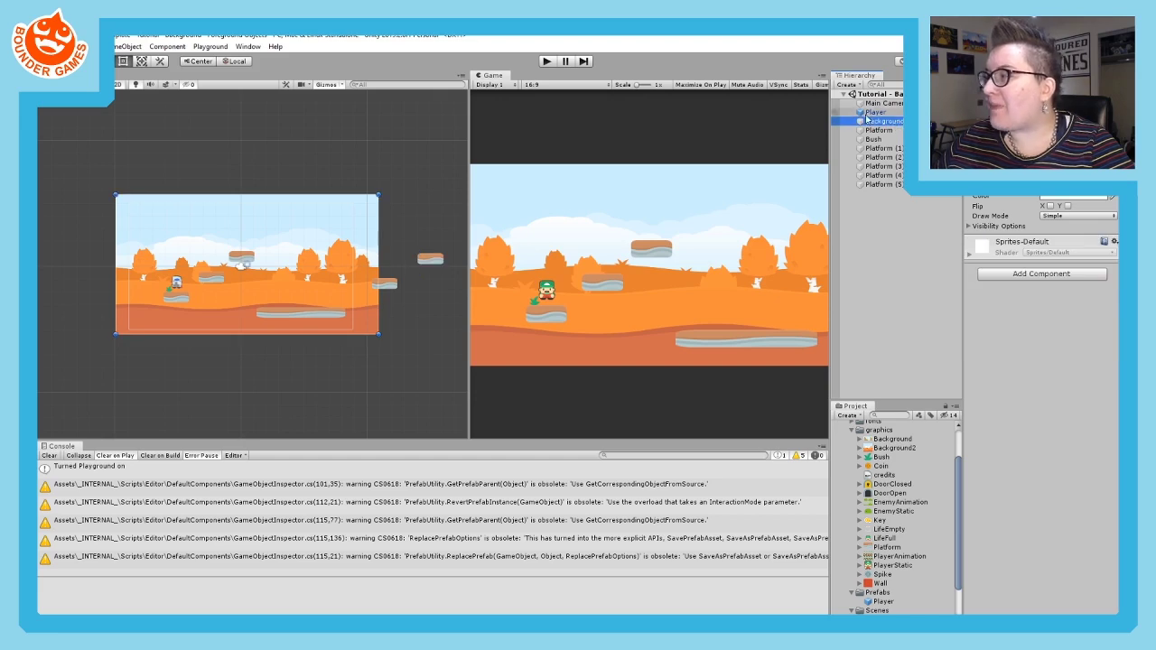
drag(881, 127, 894, 106)
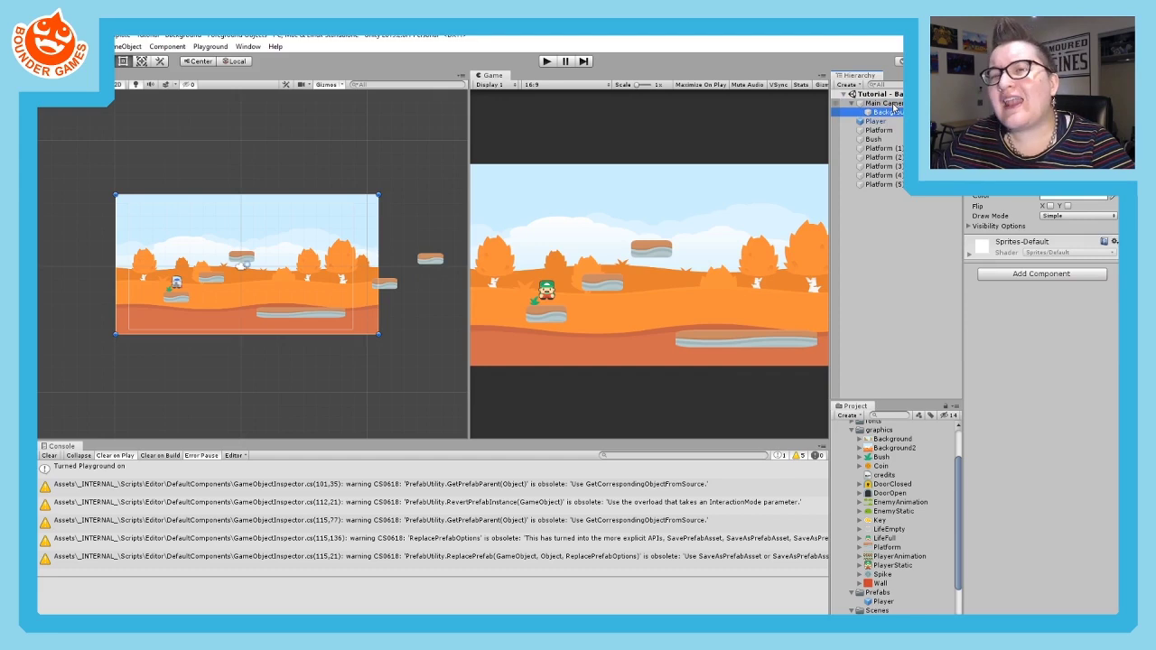
click(892, 104)
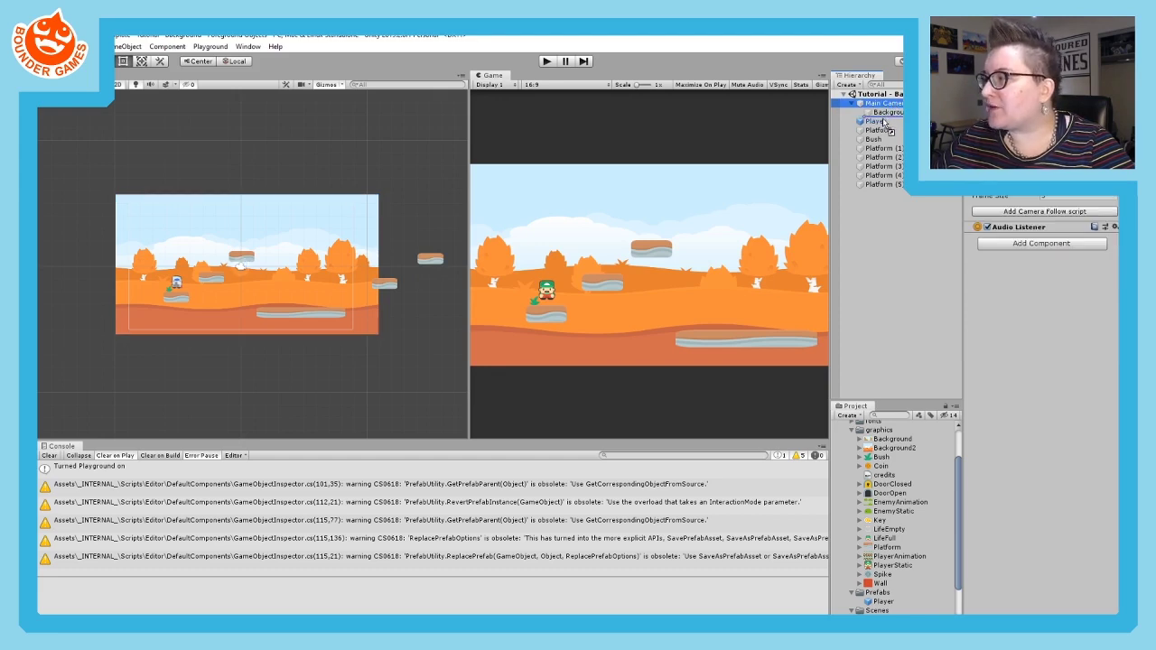
drag(883, 123, 876, 121)
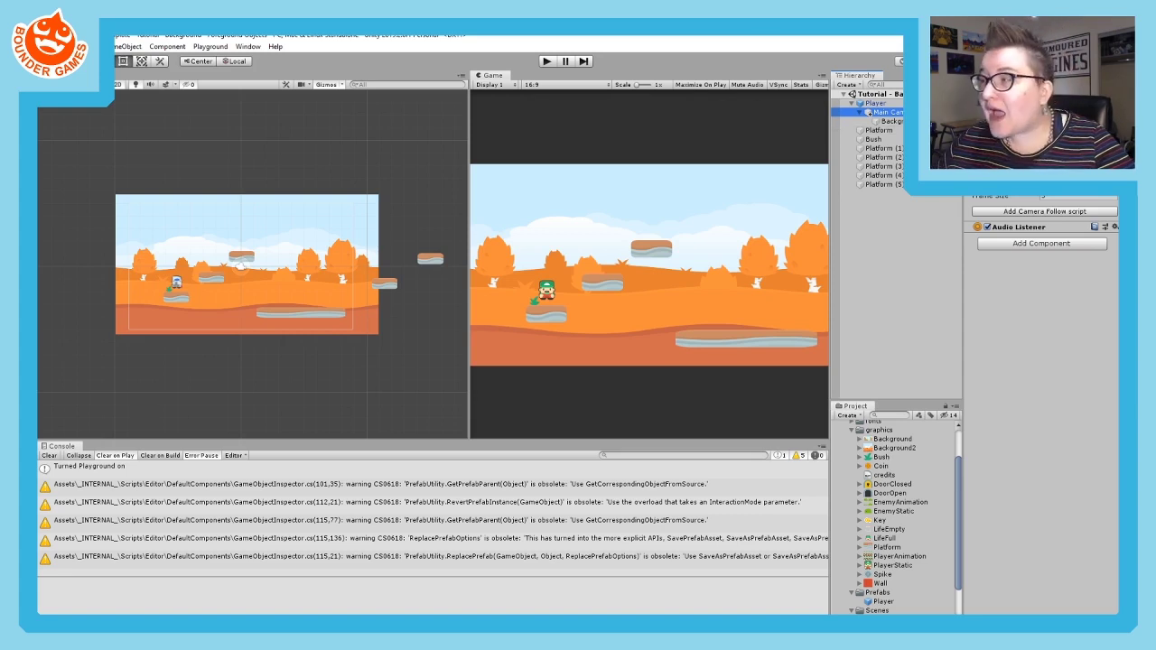
- Play-test the attached camera by jumping the Player right across the platforms and moving around the long lower platform
click(546, 61)
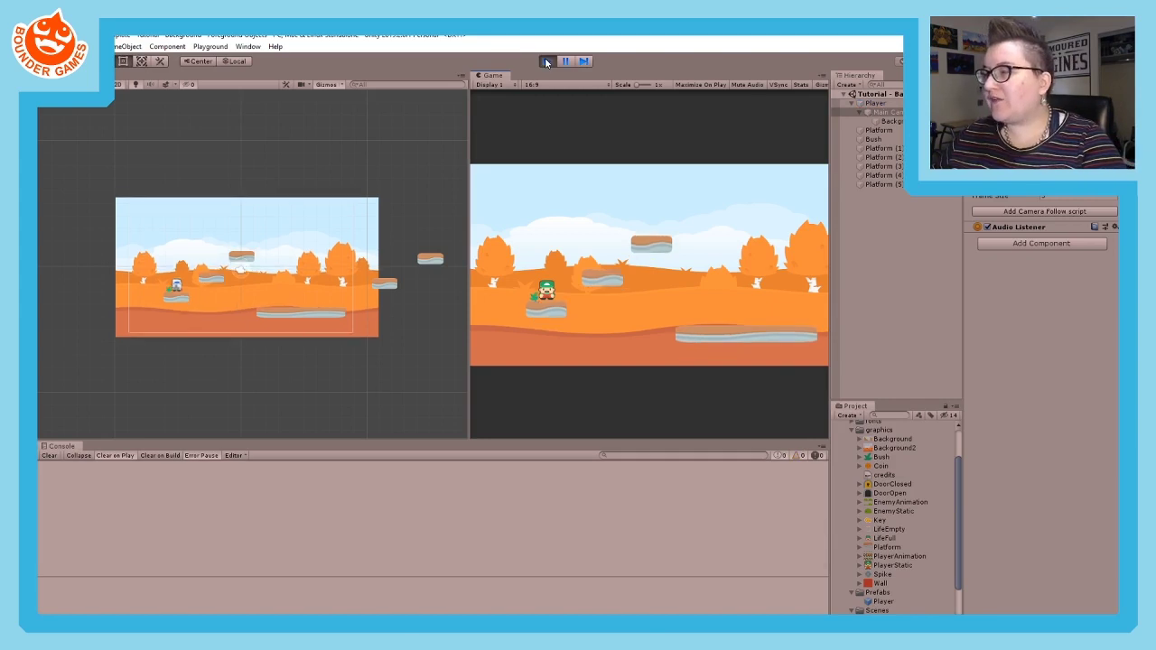
key(Right)
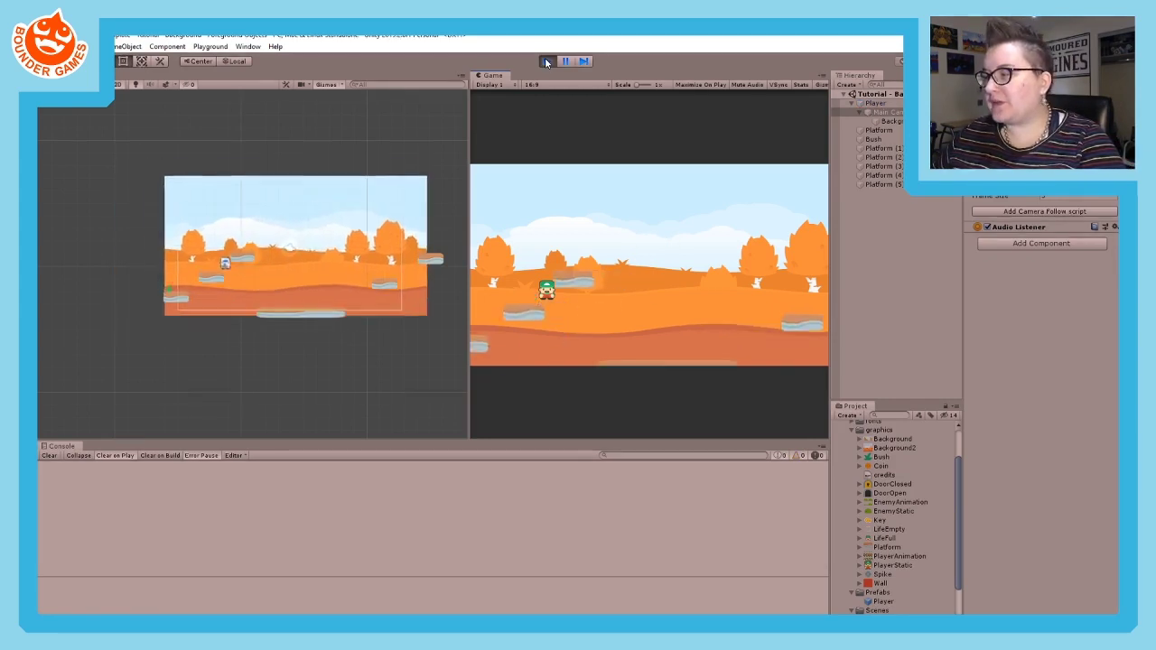
key(space)
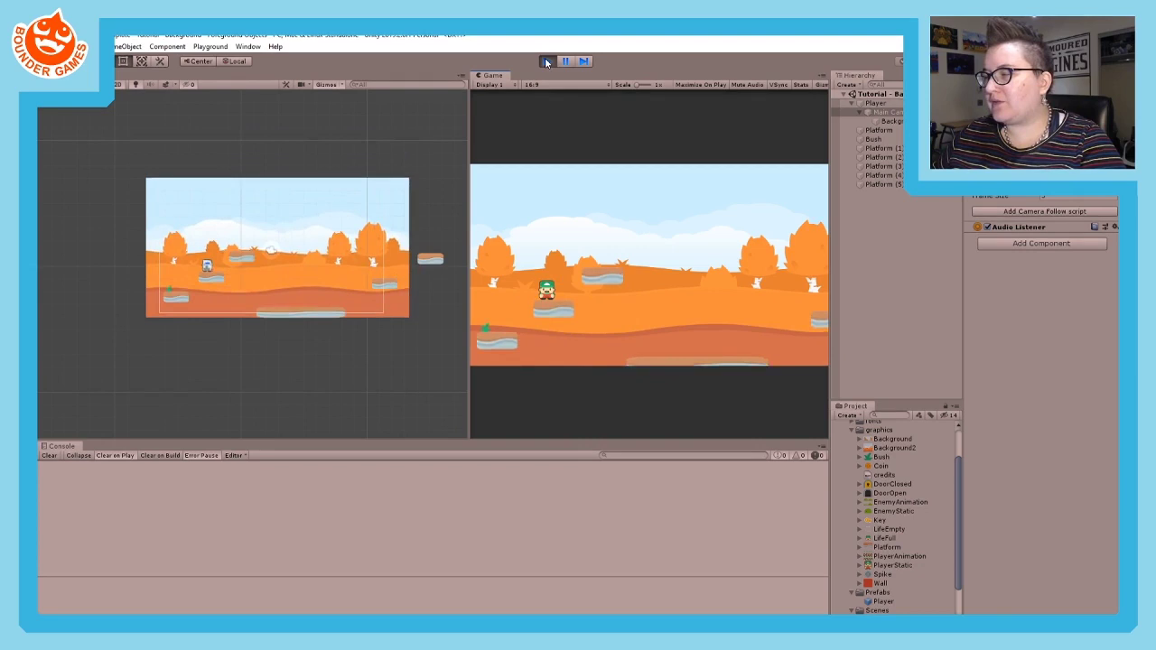
key(space)
key(Right)
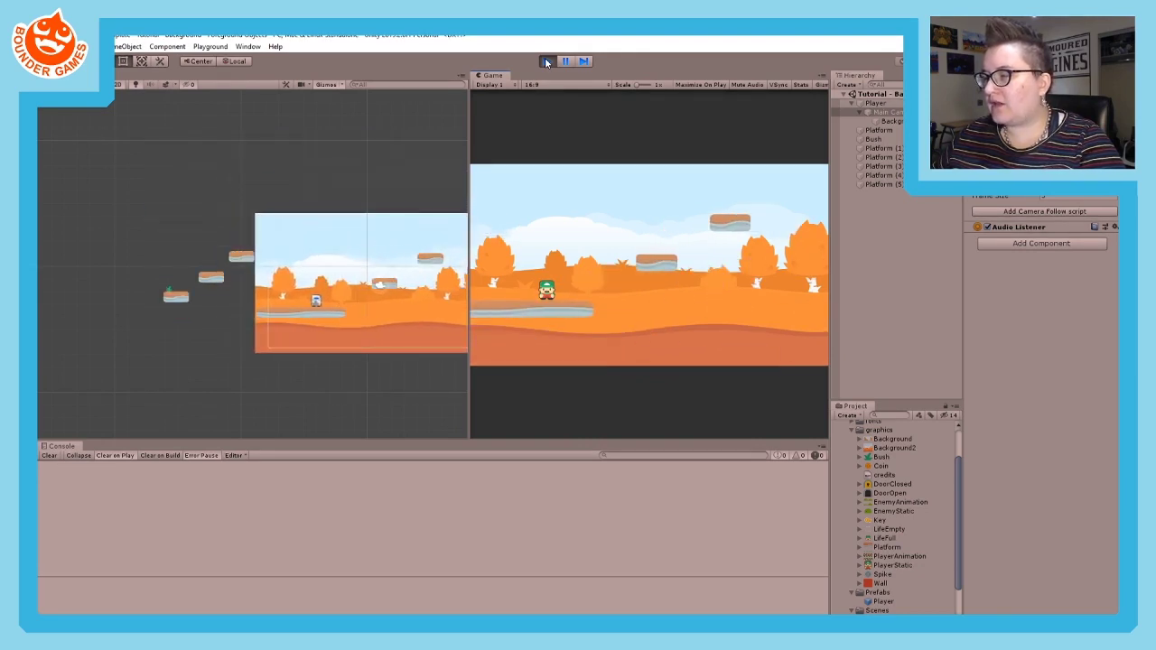
key(Left)
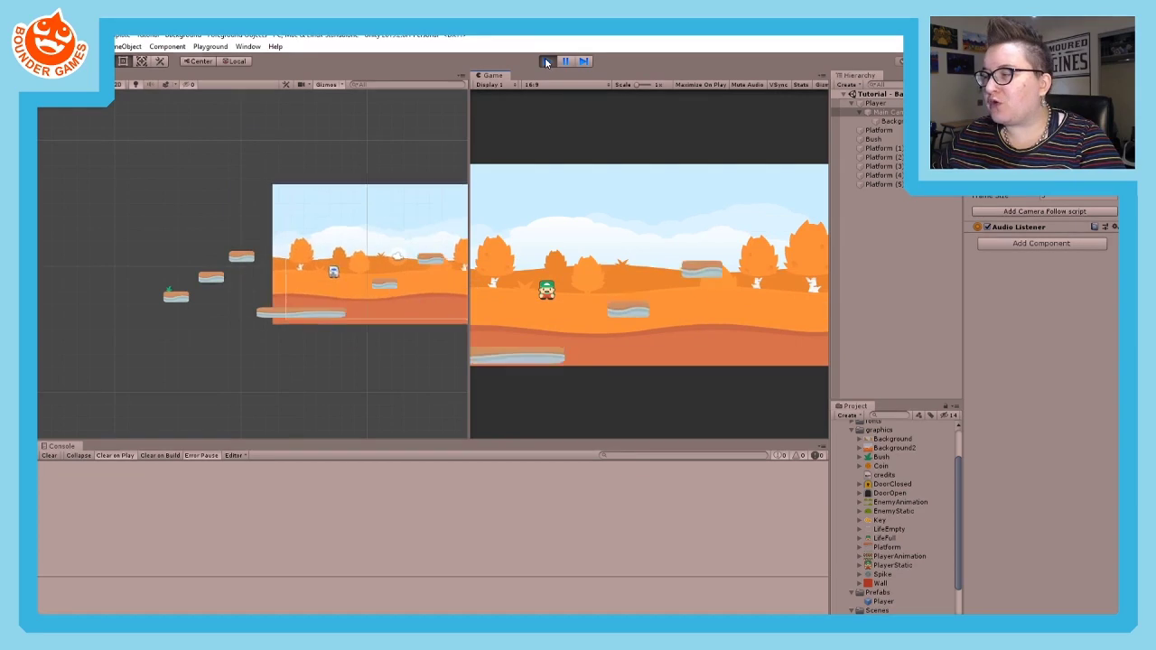
key(Right)
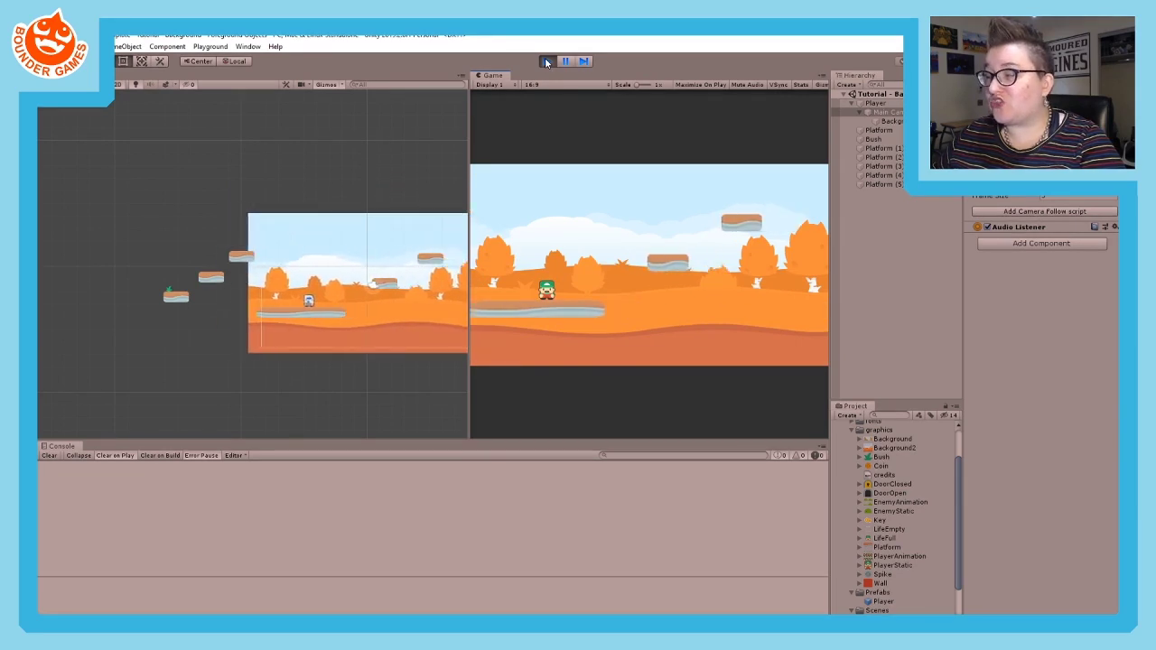
- Jump the Player from the long platform up to the duplicated platforms and move back left
key(space)
key(Right)
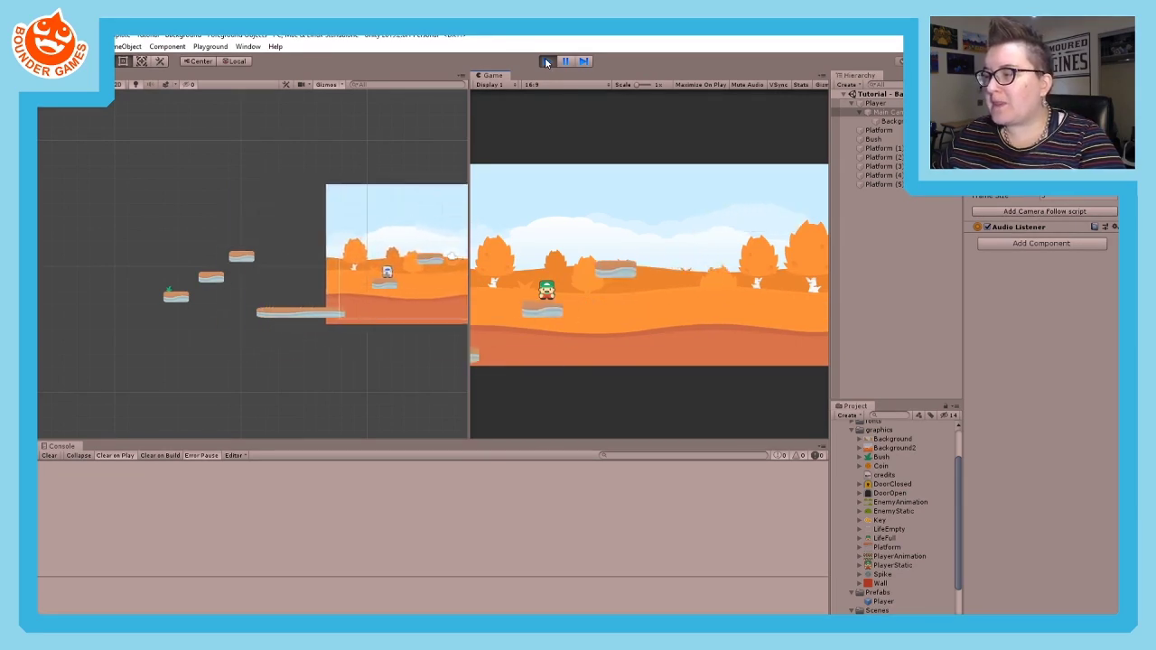
key(space)
key(space)
key(Left)
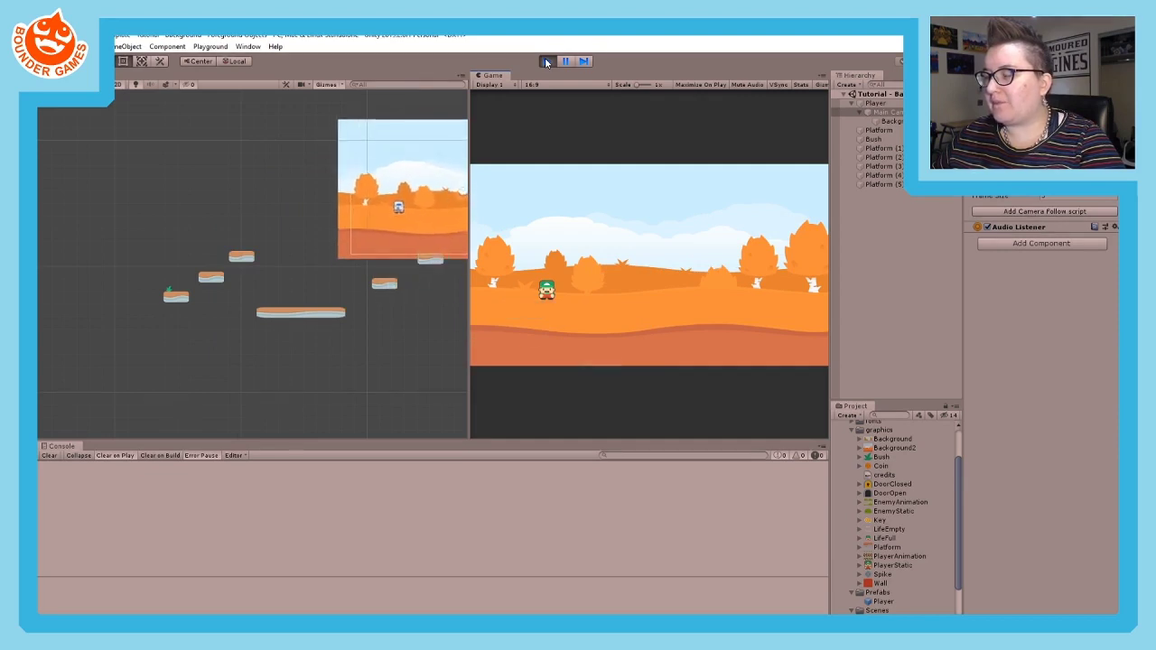
key(Left)
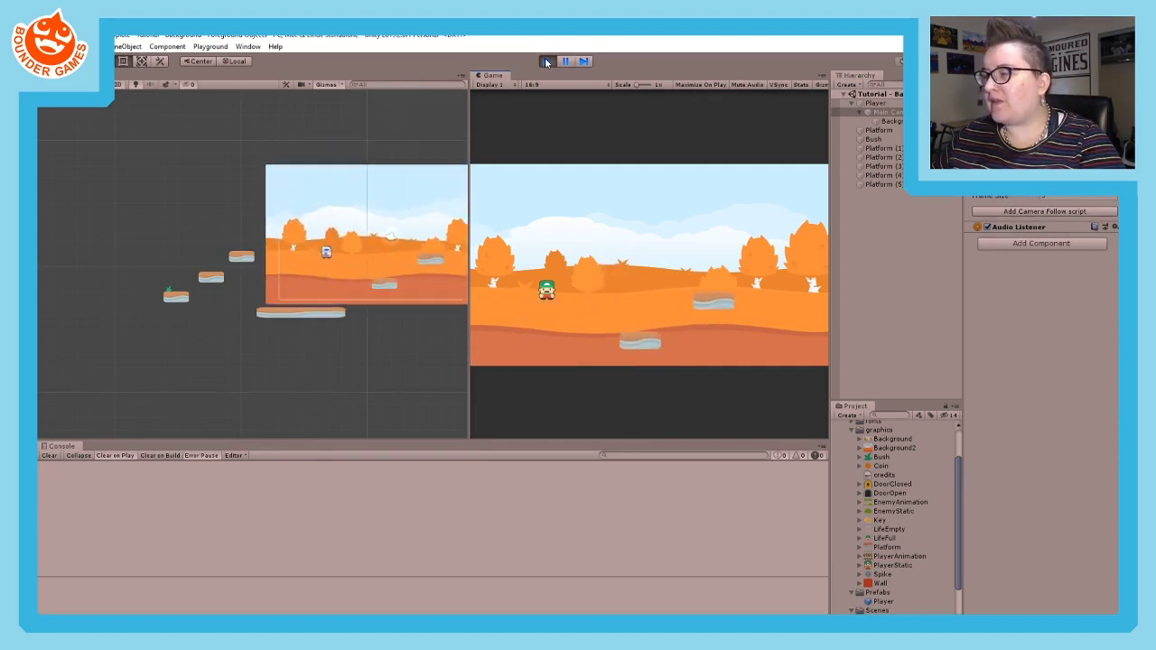